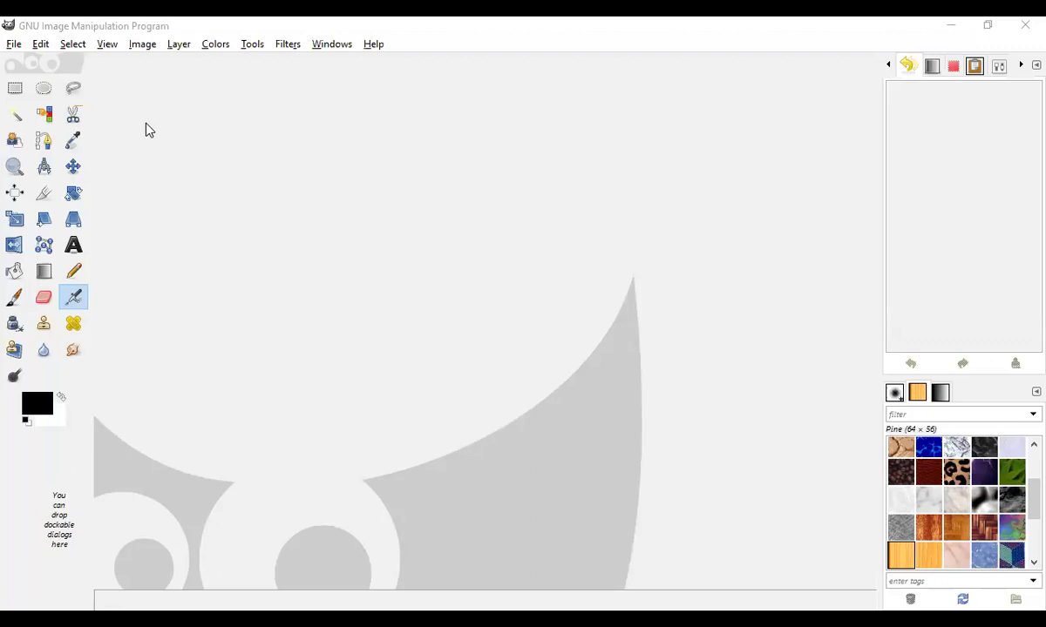
Step: Open the image Squirel.JPG from the recently used files
click(14, 47)
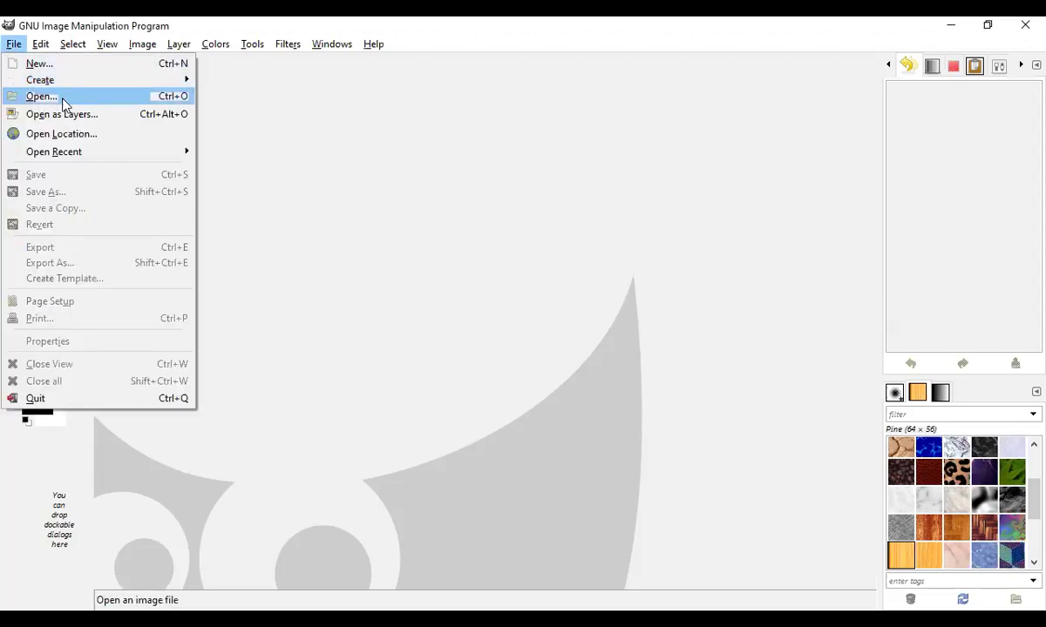
click(64, 98)
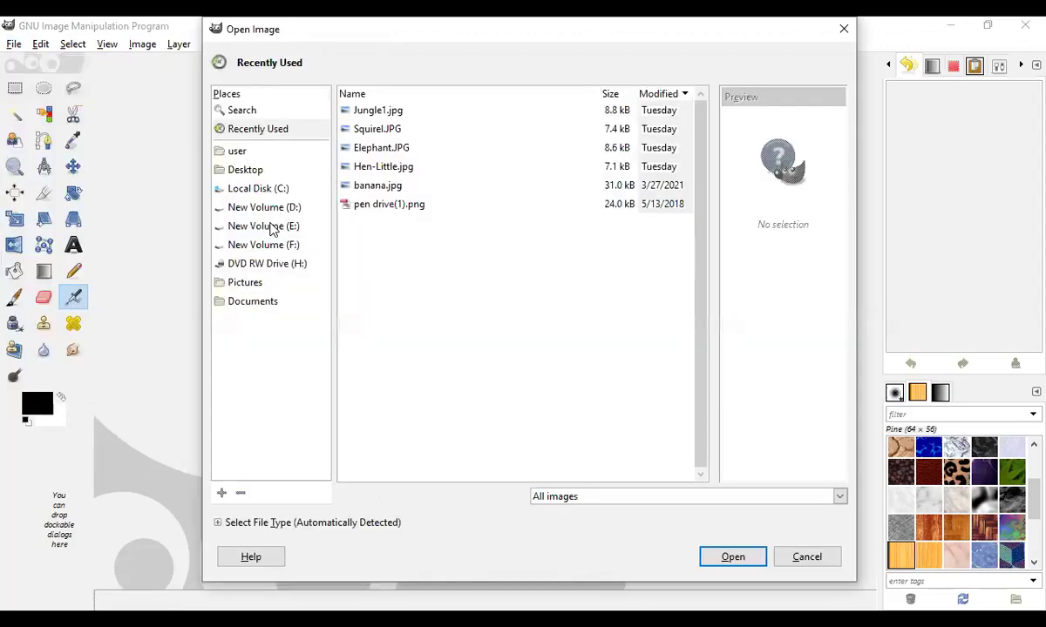
double_click(379, 131)
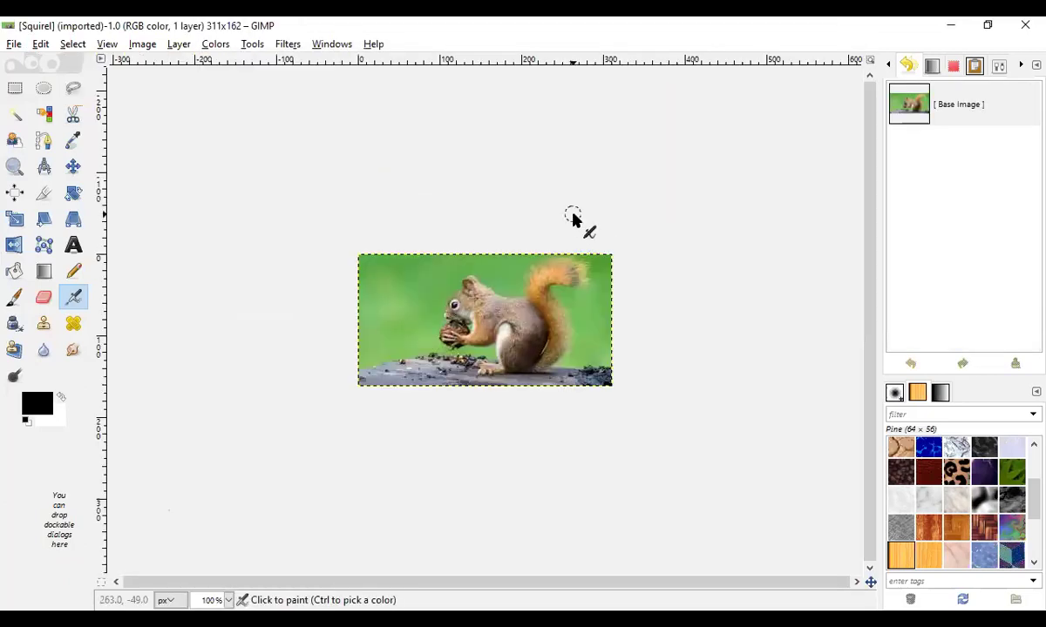
scroll(577, 213, up, 3)
scroll(580, 207, down, 1)
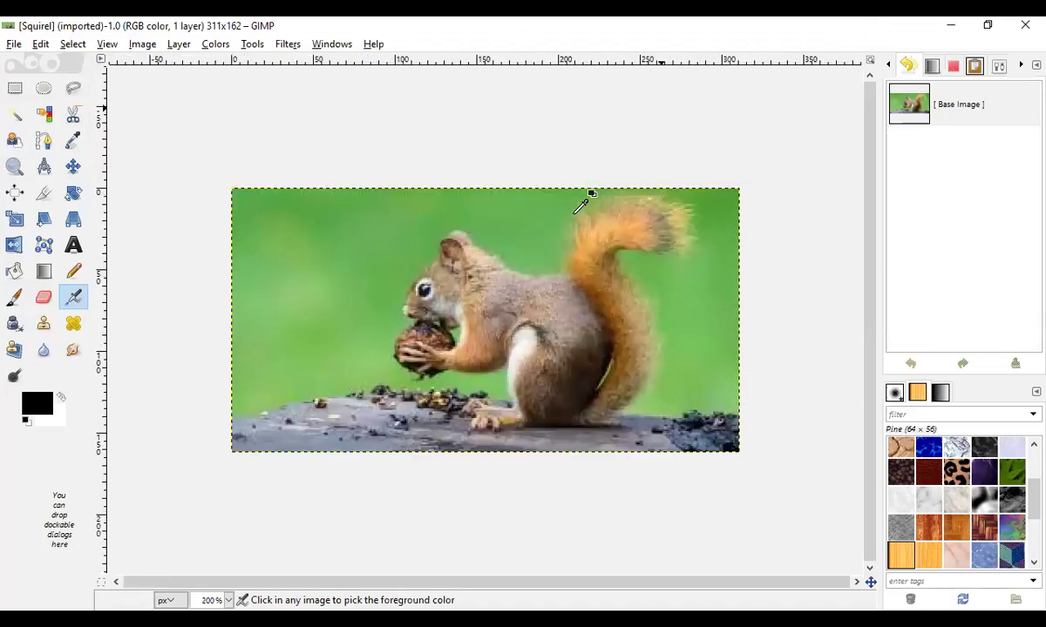
Step: Select the squirrel's head and the nut with a rectangular selection and copy that area
click(15, 88)
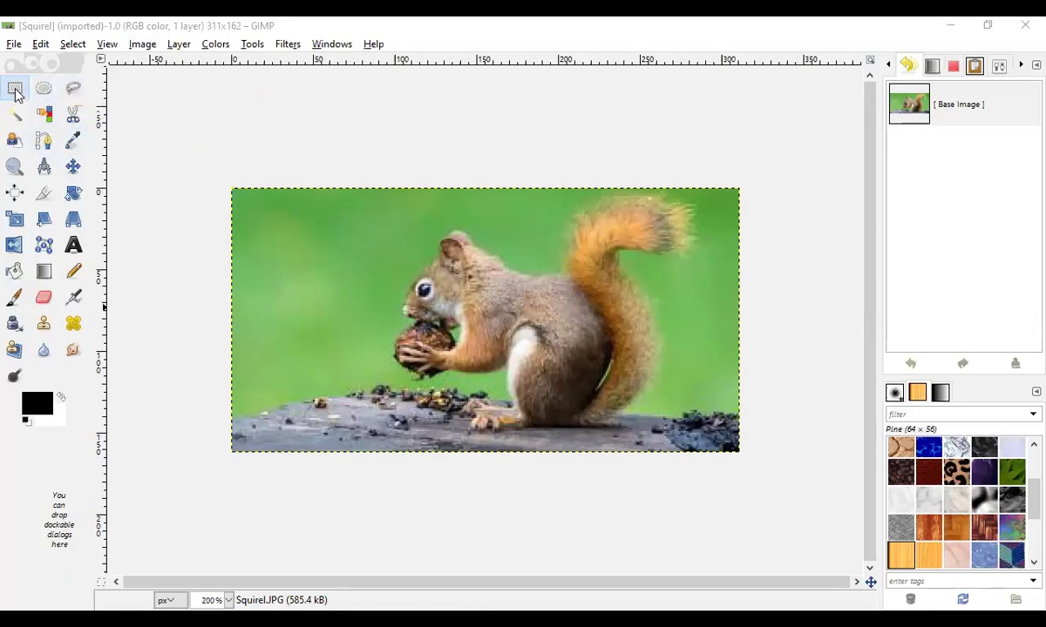
drag(374, 212, 509, 382)
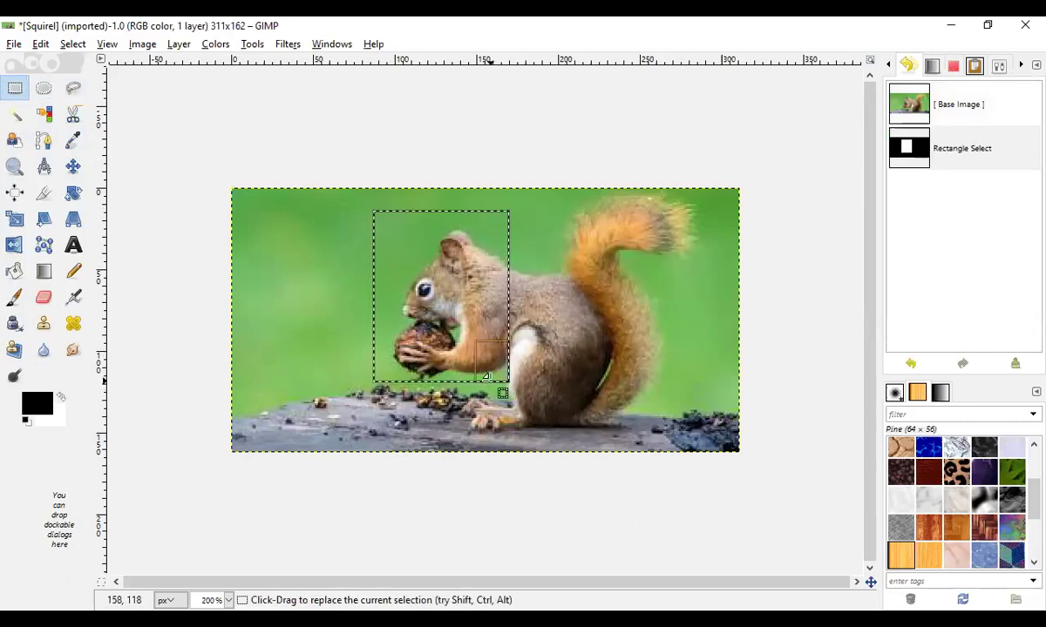
click(40, 45)
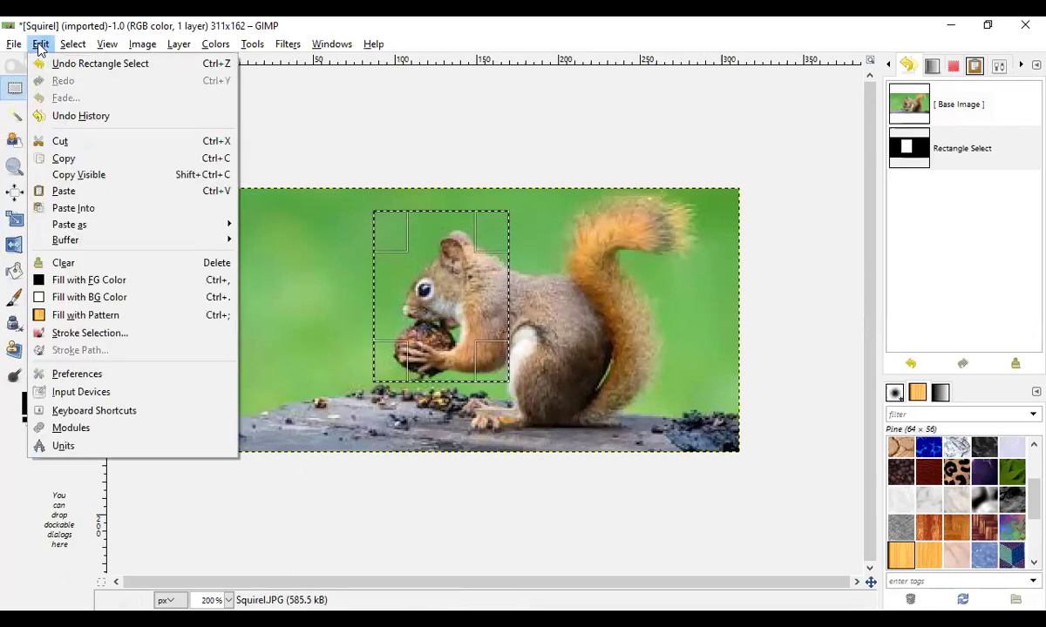
click(97, 160)
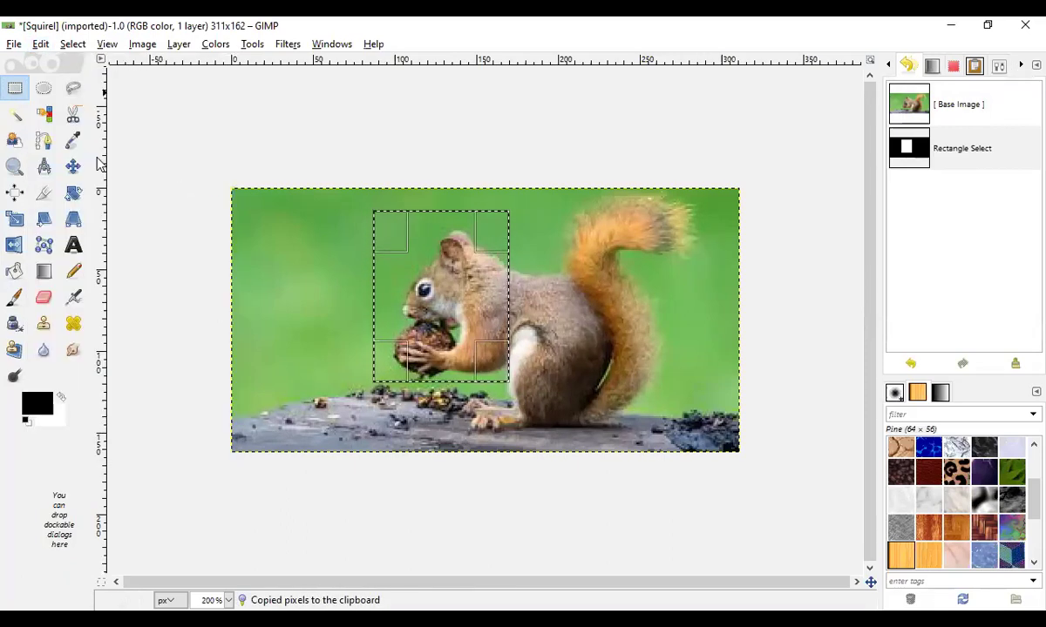
Step: Create a new blank 311x162 image and paste the copied rectangular piece into it
click(14, 45)
click(29, 65)
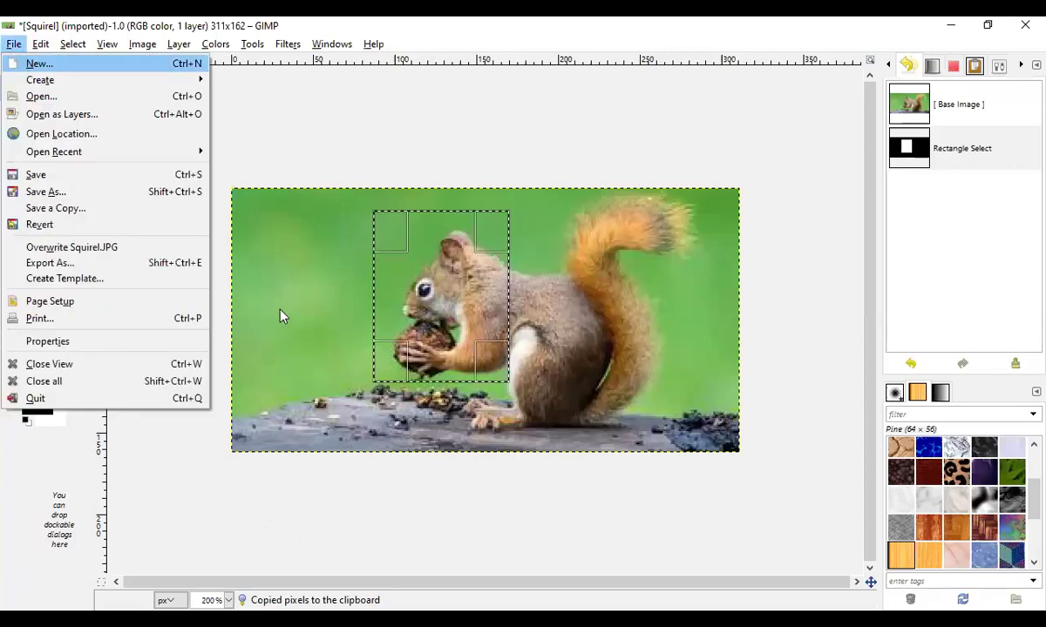
click(270, 330)
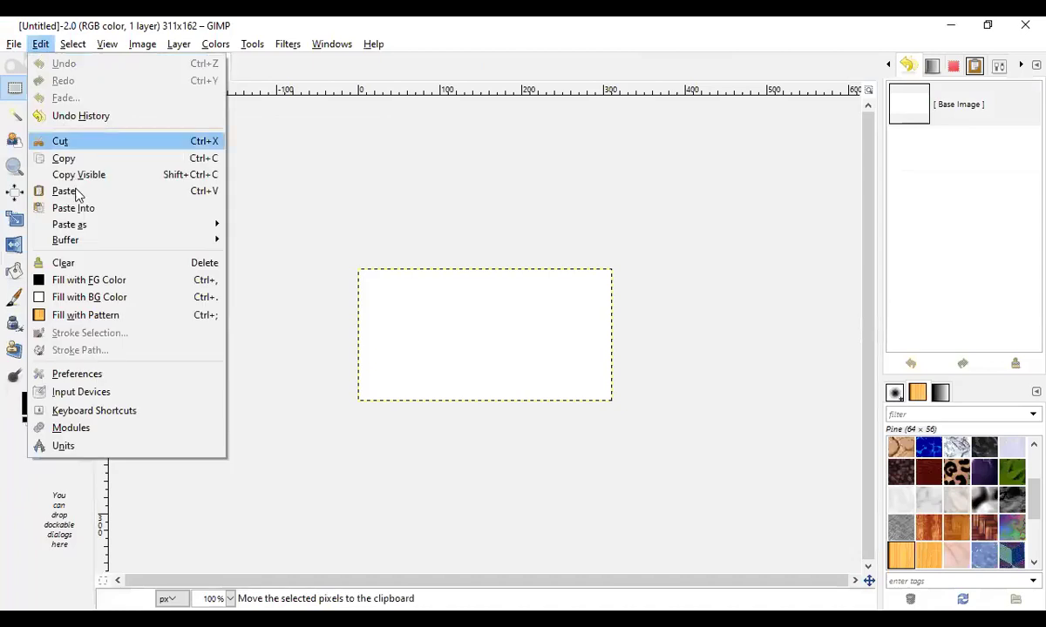
click(75, 192)
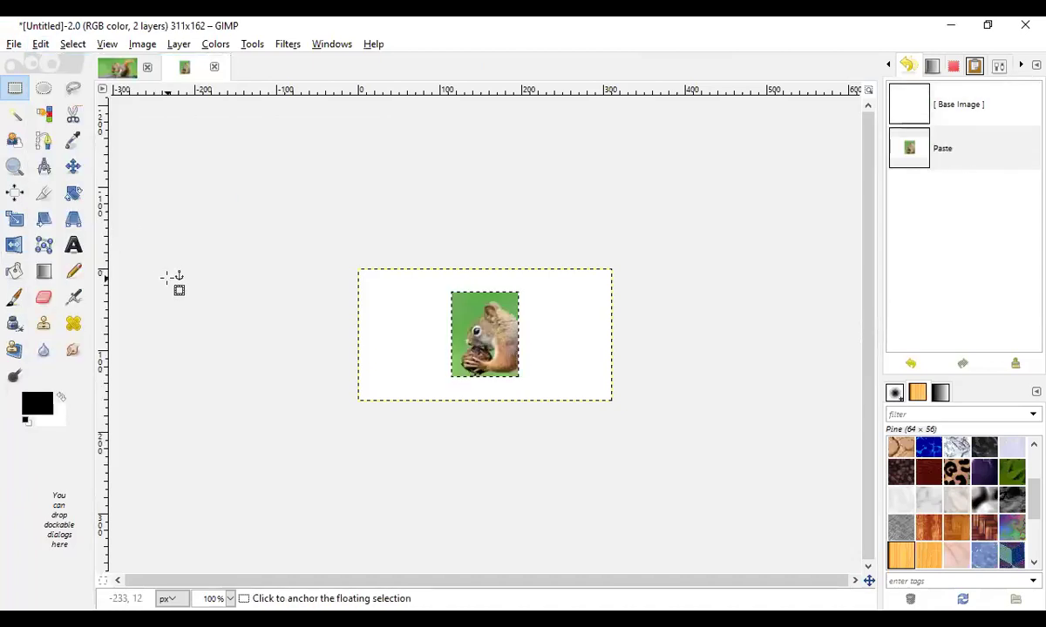
Step: Move the pasted rectangular piece to the right side of the white canvas
ctrl+scroll(251, 319, up, 3)
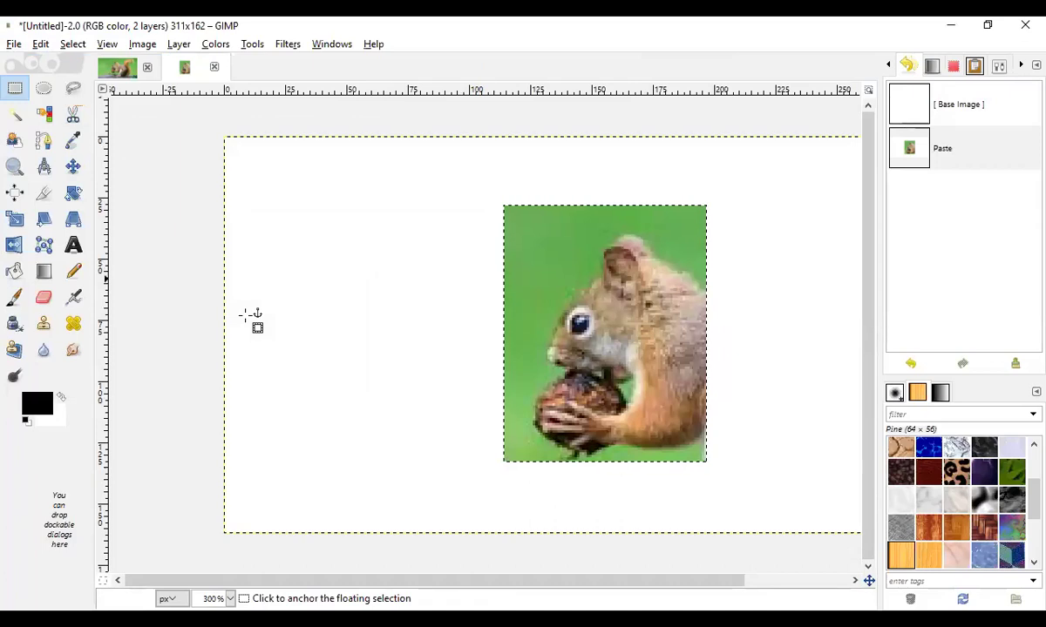
ctrl+scroll(252, 320, down, 1)
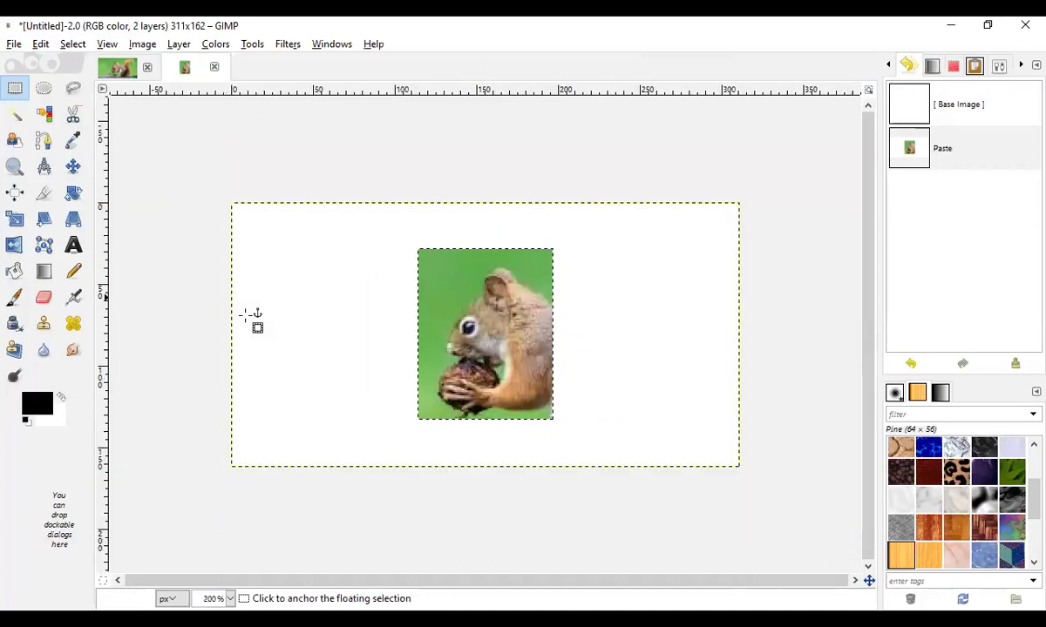
key(m)
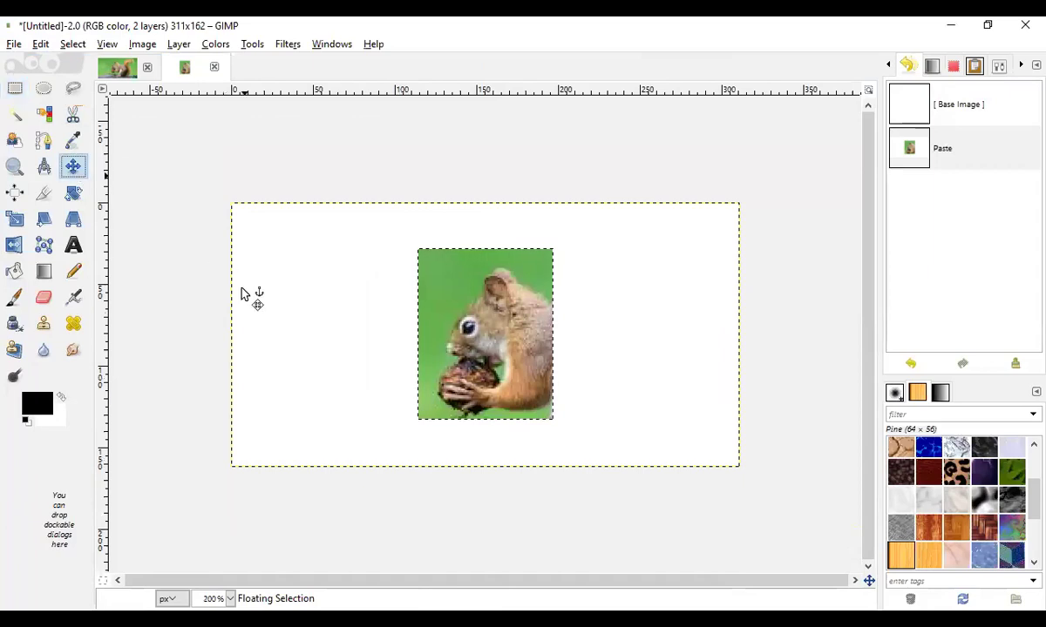
drag(470, 359, 645, 321)
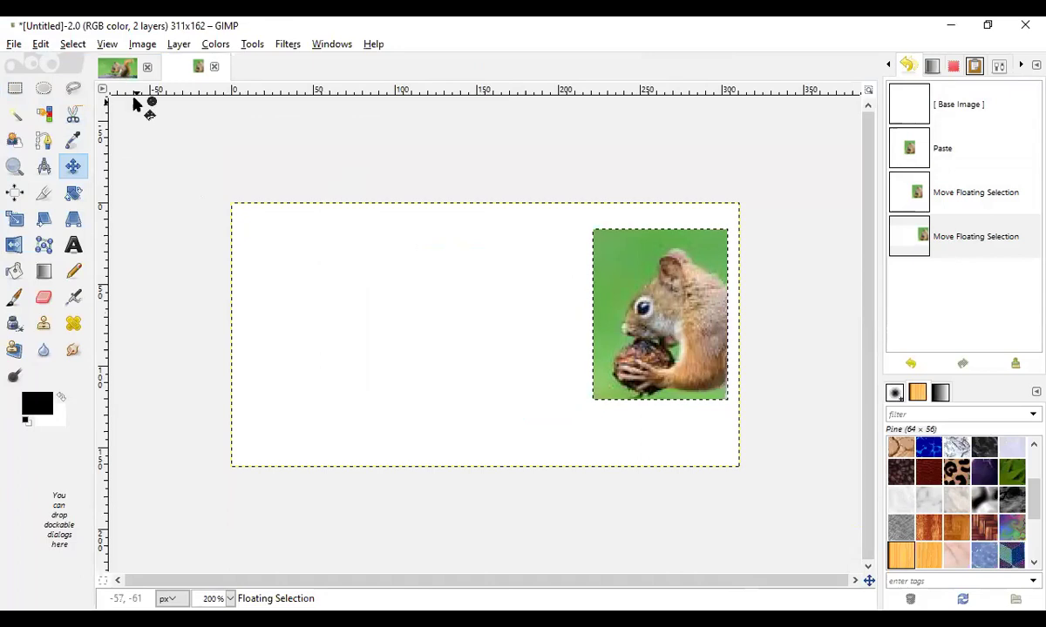
Step: In the original squirrel image, turn the head area into an elliptical selection with Ellipse Select and copy it
click(116, 68)
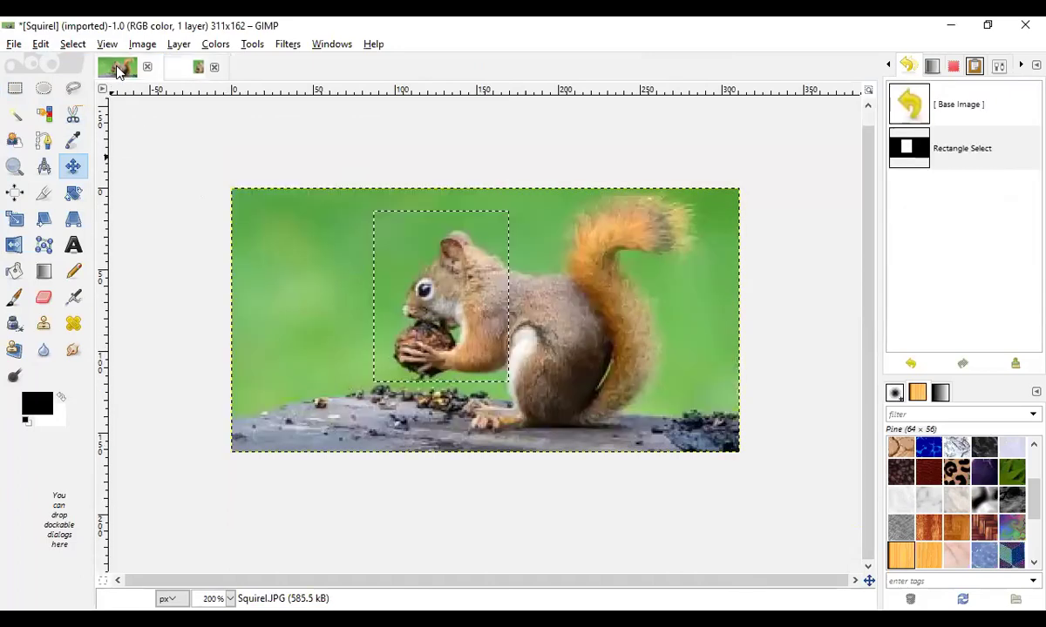
click(43, 90)
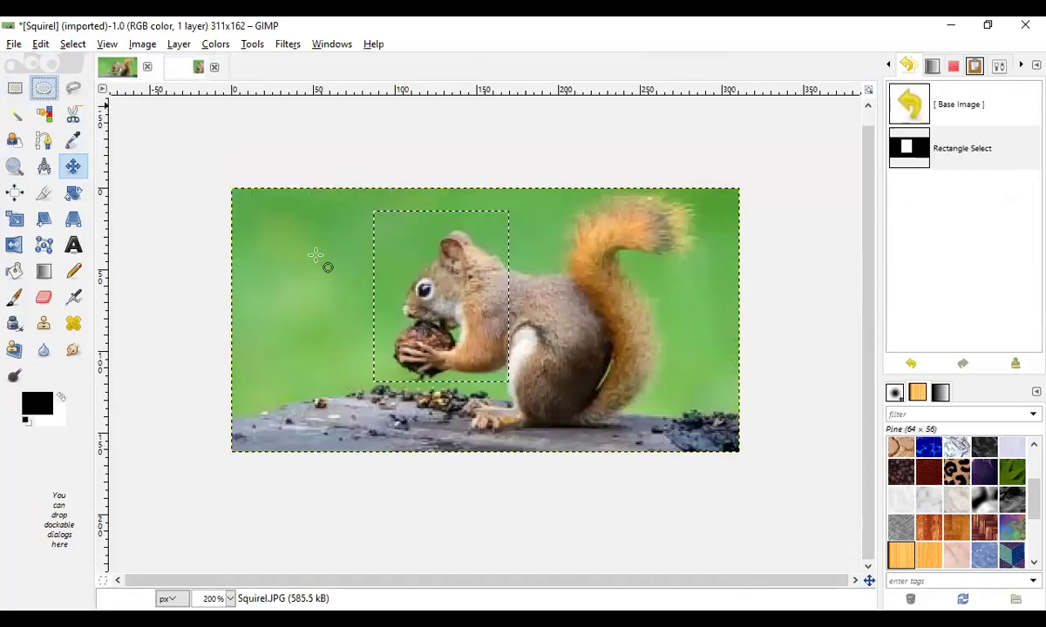
click(420, 247)
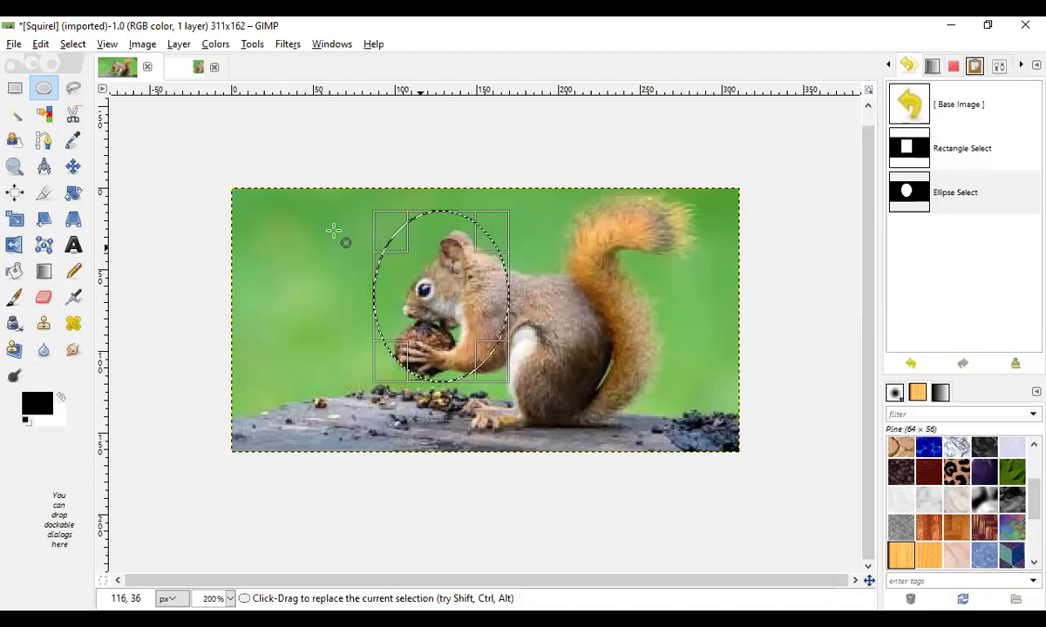
click(40, 45)
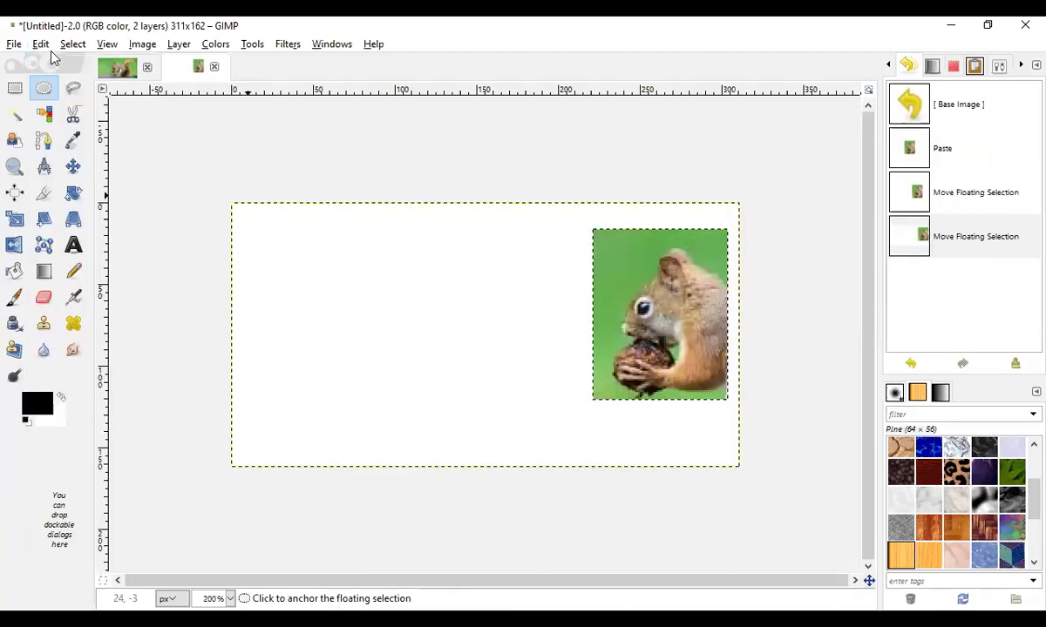
Step: Paste the elliptical piece into the new image and move it left of the rectangular piece, leaving a gap between them
click(44, 48)
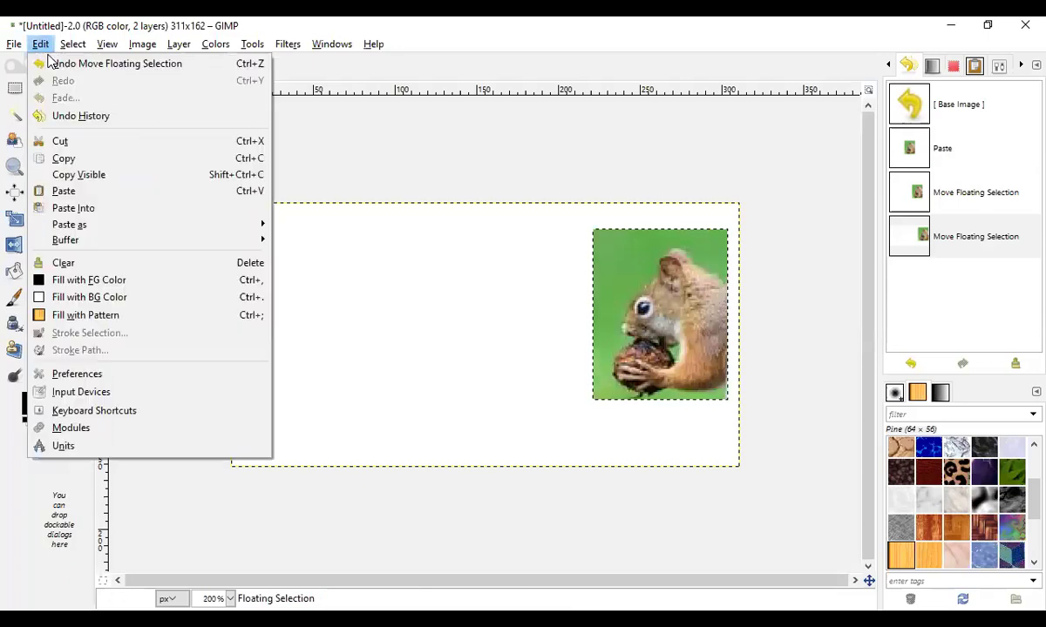
click(96, 197)
drag(594, 326, 451, 327)
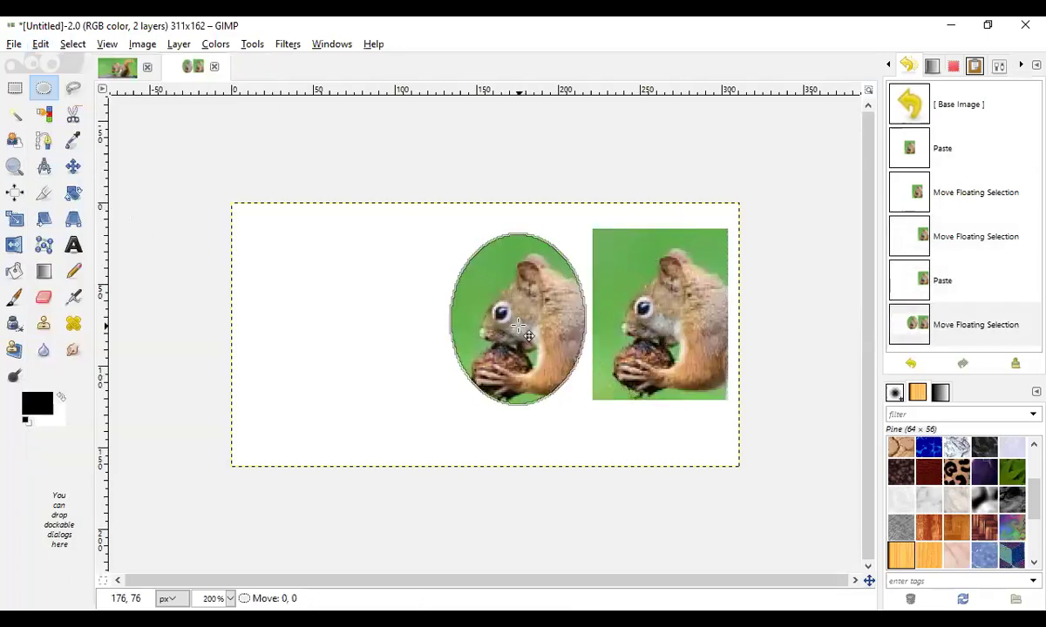
drag(518, 326, 453, 327)
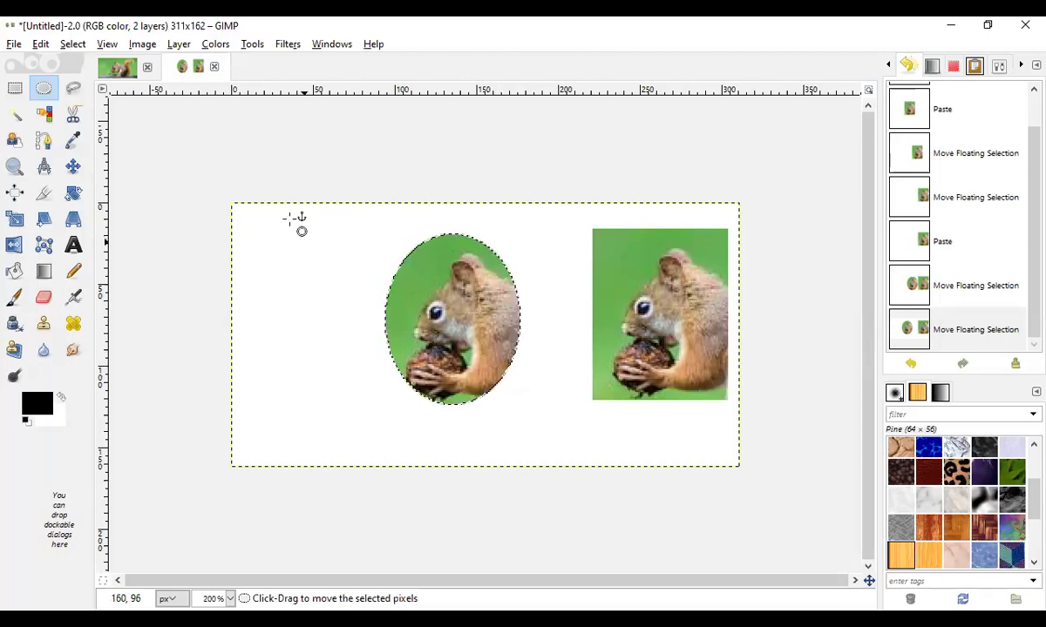
Step: In the original squirrel image, trace a closed Free Select outline around the squirrel's tail
click(116, 66)
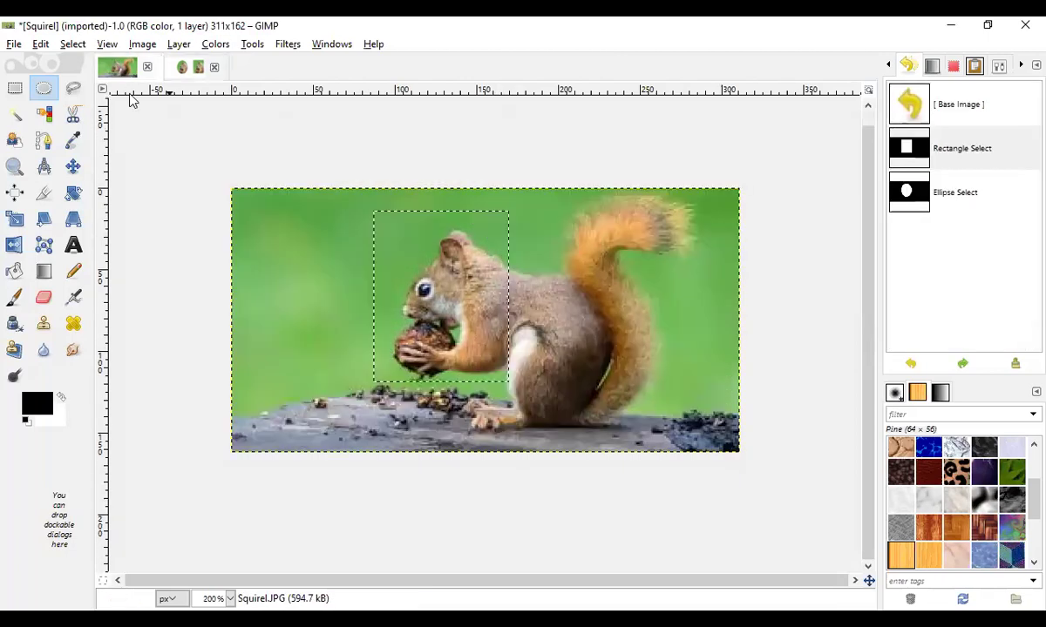
click(74, 90)
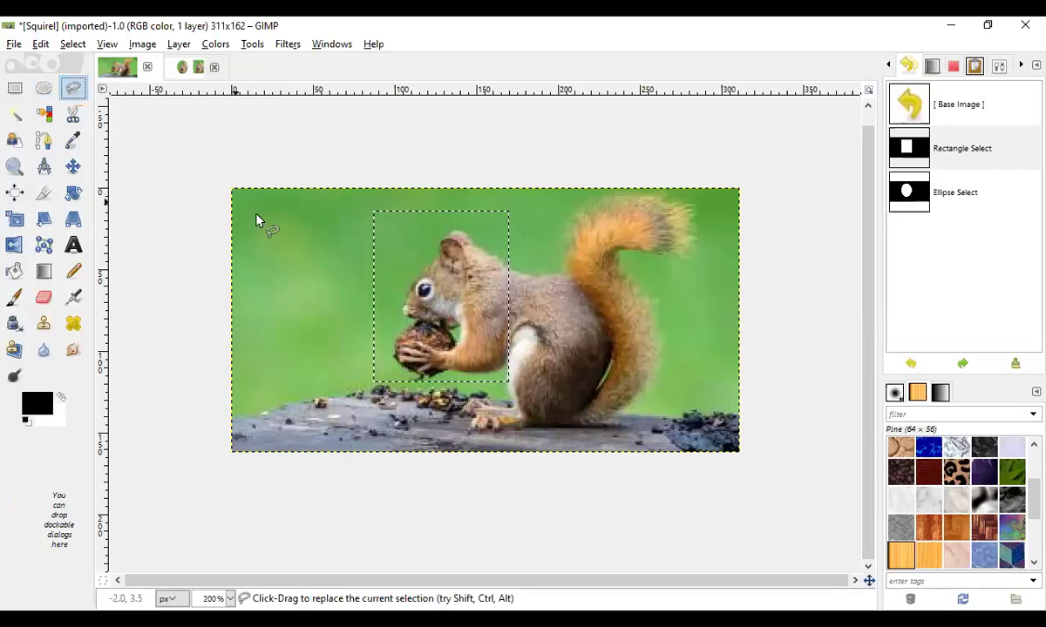
click(614, 203)
mouse_move(634, 198)
mouse_down()
mouse_move(599, 197)
mouse_move(567, 237)
mouse_up()
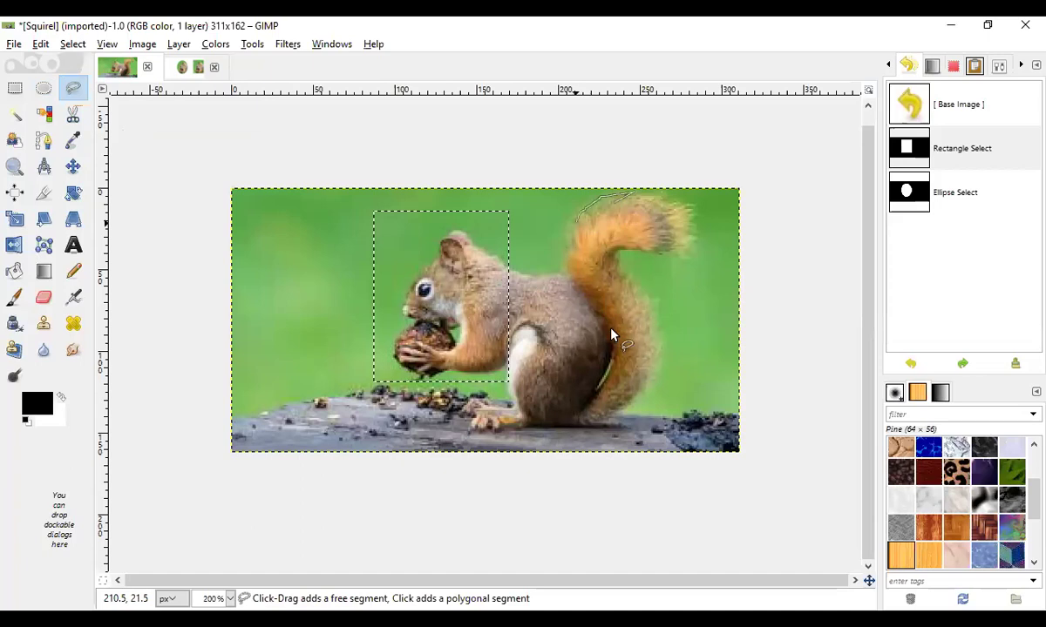
mouse_move(608, 384)
mouse_down()
mouse_move(577, 412)
mouse_move(580, 425)
mouse_move(625, 421)
mouse_move(674, 348)
mouse_move(626, 252)
mouse_move(686, 263)
mouse_move(706, 247)
mouse_move(705, 226)
mouse_move(673, 196)
mouse_move(626, 192)
mouse_up()
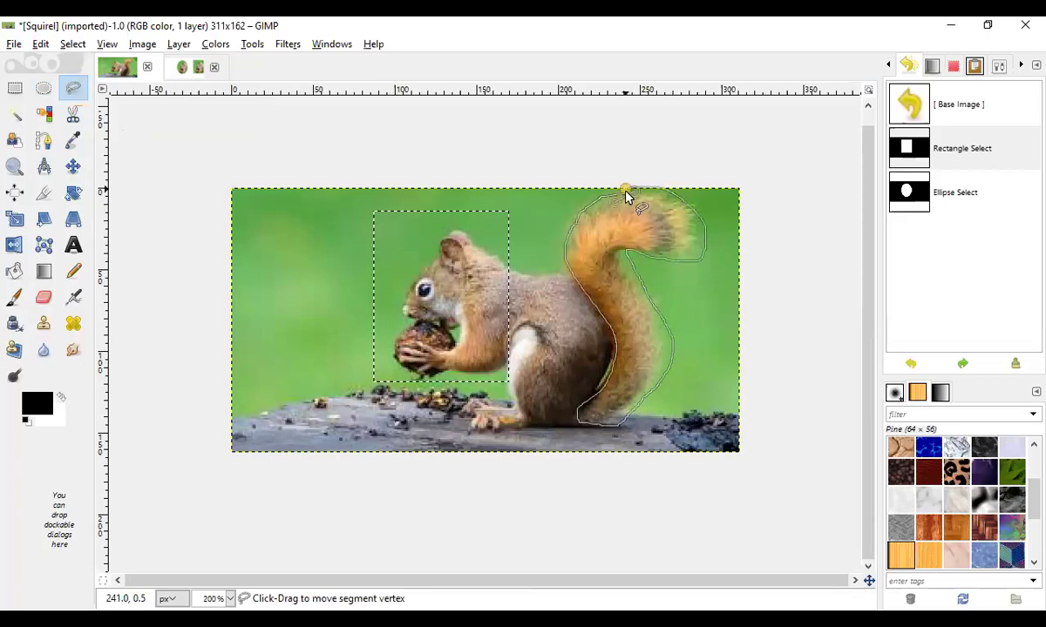
Step: Turn the closed outline around the tail into a selection and copy the tail
click(40, 43)
click(77, 159)
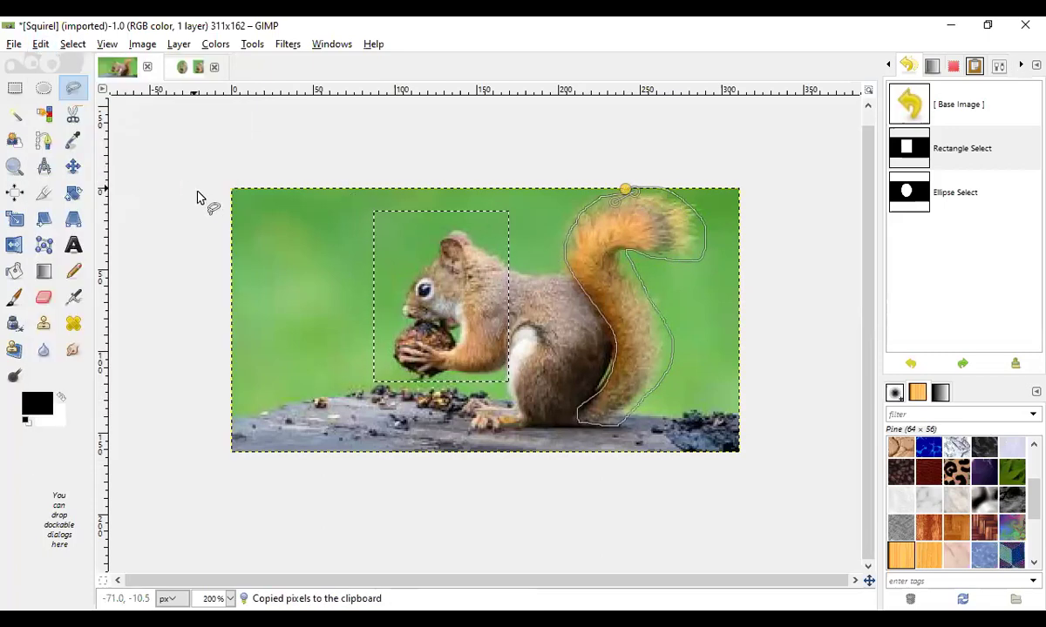
click(615, 200)
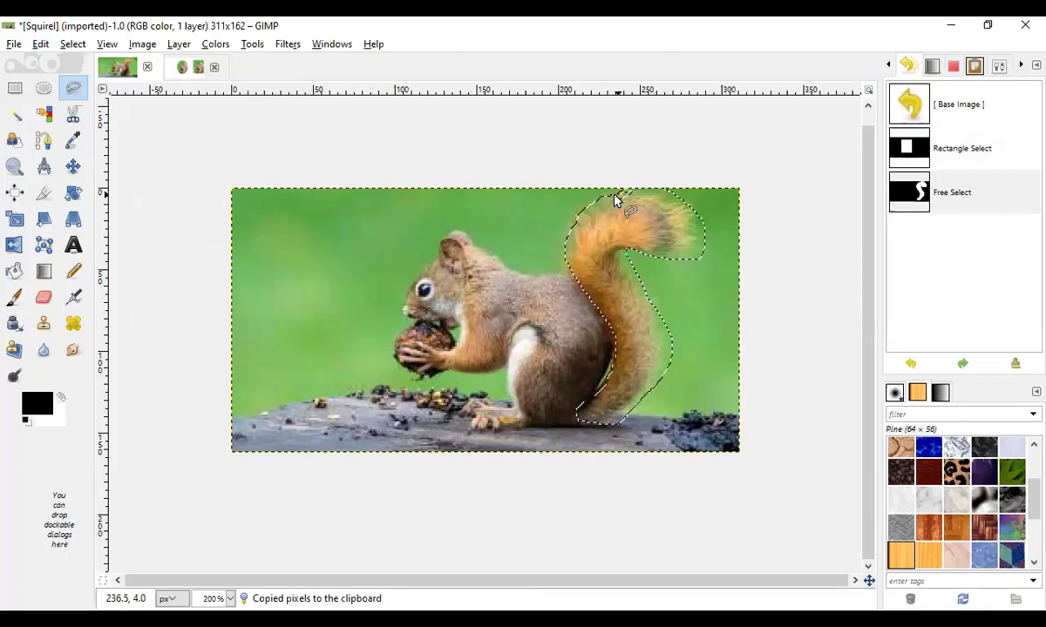
click(40, 44)
click(96, 160)
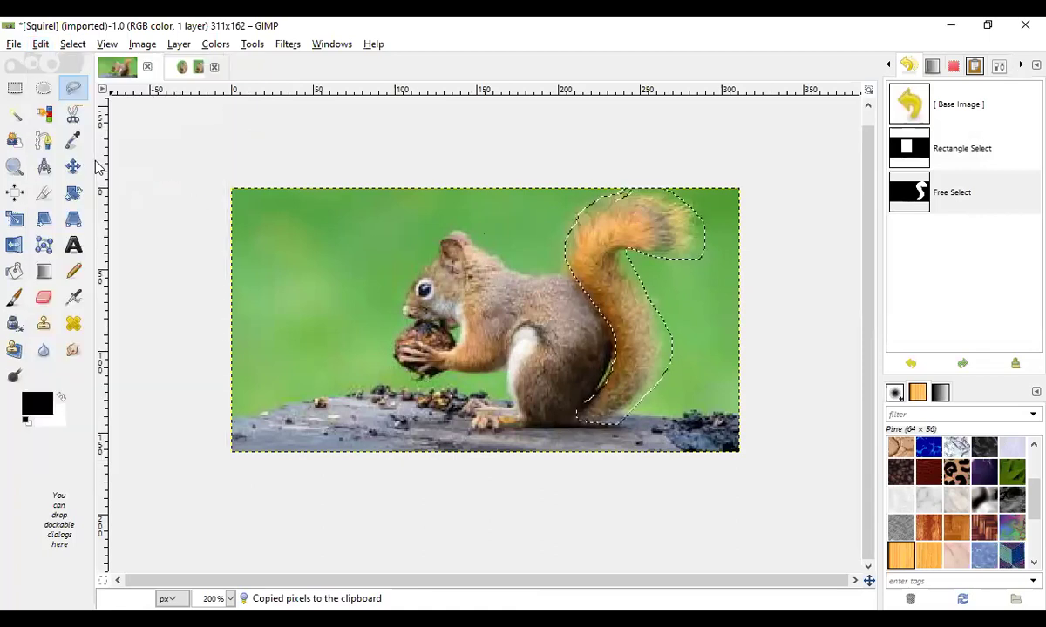
Step: Paste the tail into the new image and move it to the canvas's left side, beside the elliptical piece
click(178, 72)
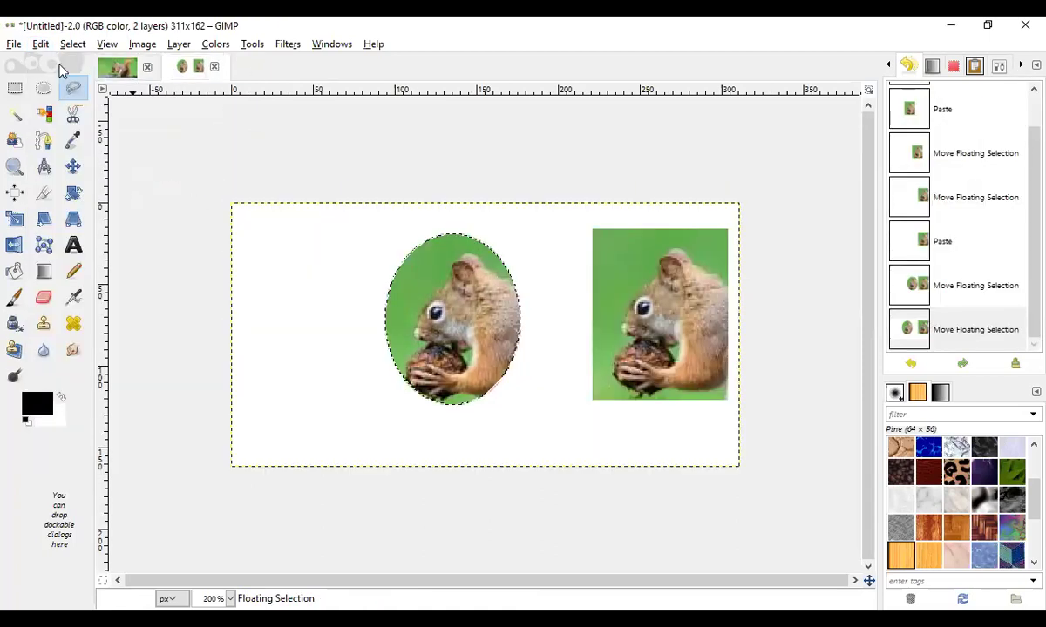
click(40, 43)
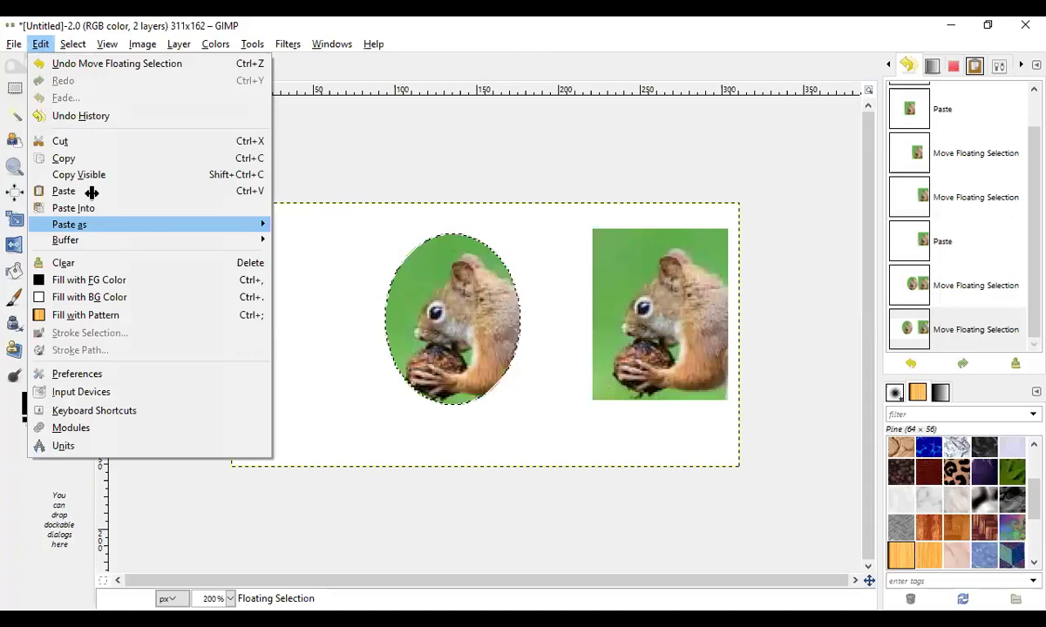
click(92, 192)
drag(401, 286, 288, 295)
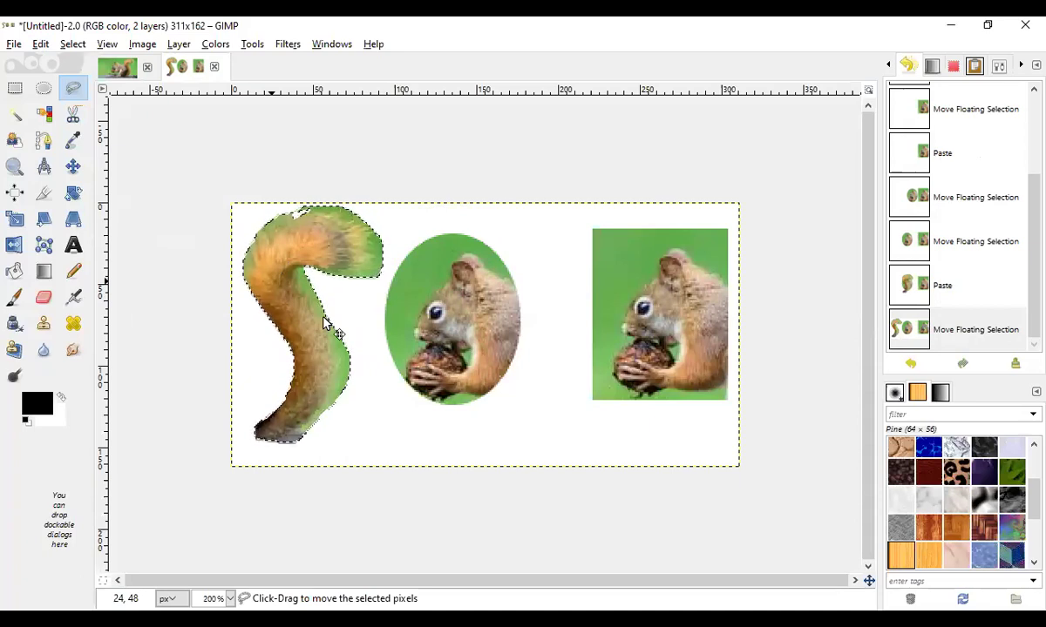
Step: Switch to Rectangle Select and anchor the floating tail piece to the canvas
click(72, 88)
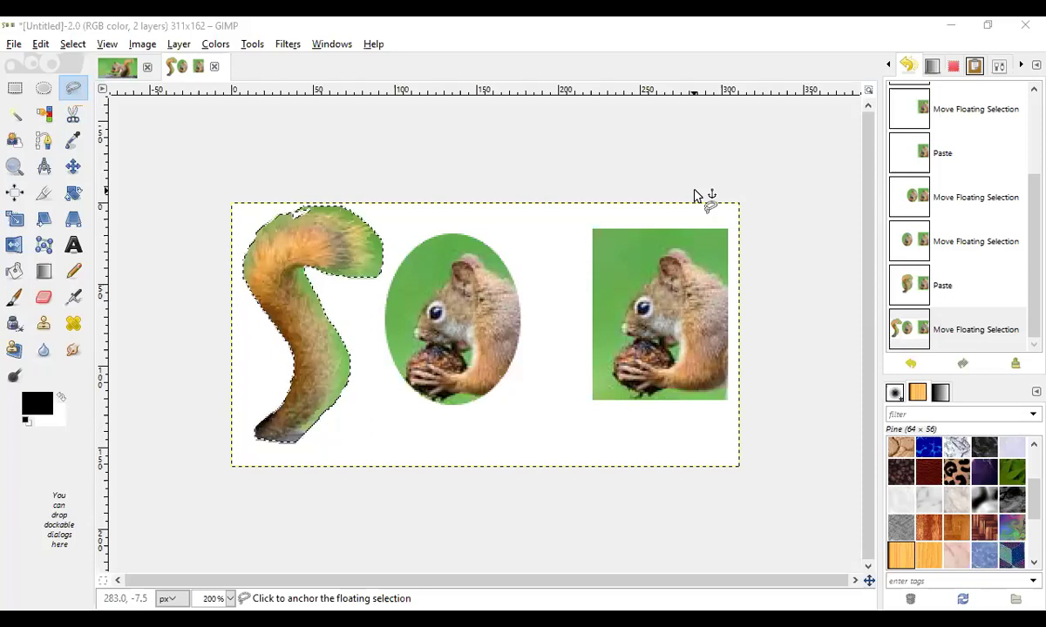
click(14, 89)
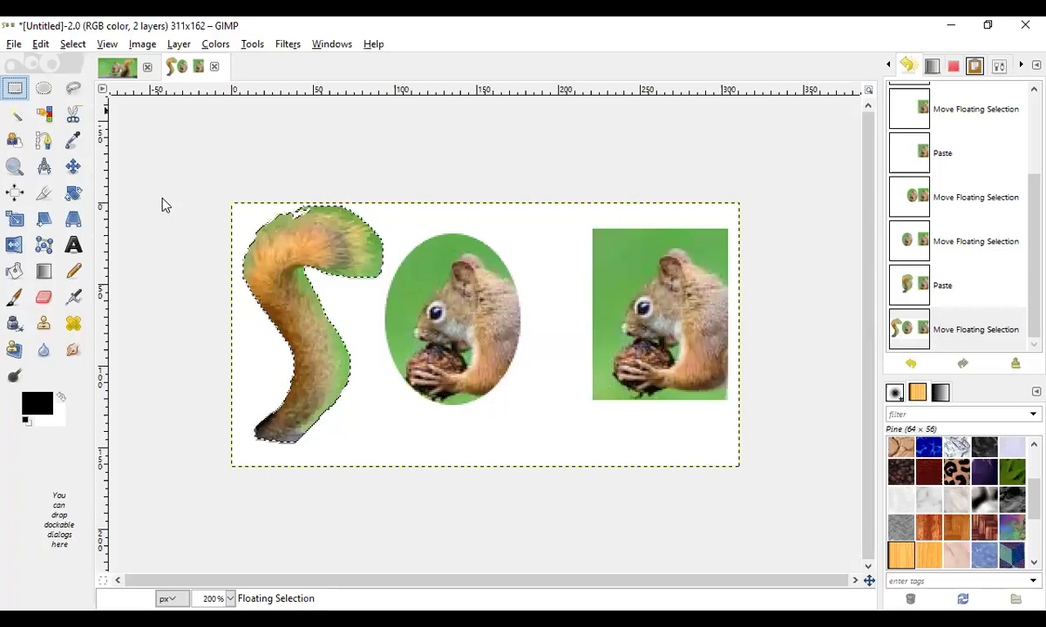
click(435, 311)
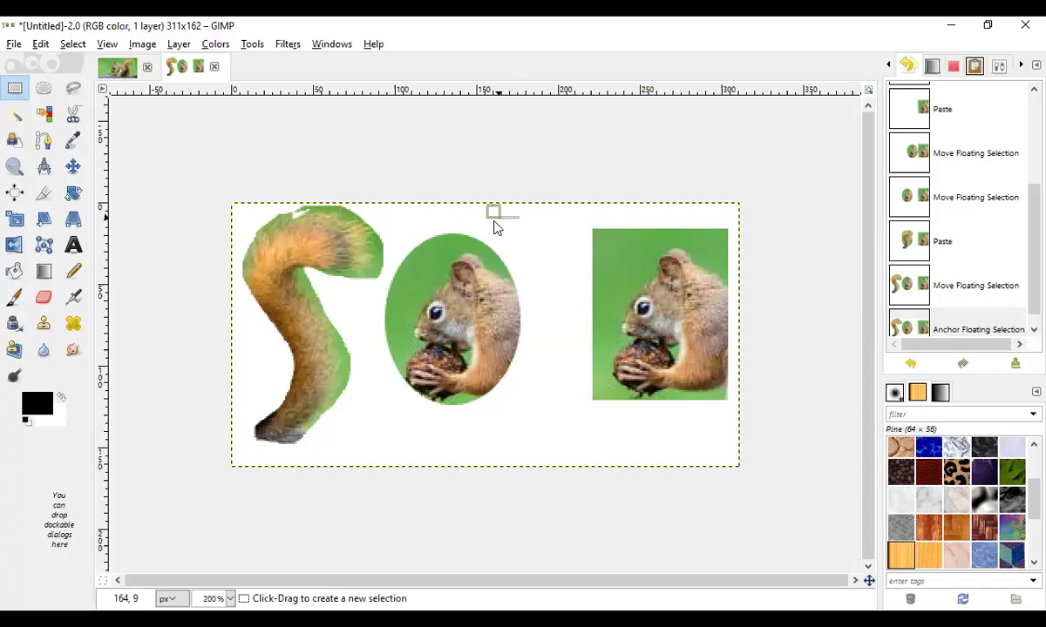
Step: Draw a tiny rectangular selection in the white area above the elliptical squirrel piece
click(73, 168)
drag(519, 231, 498, 224)
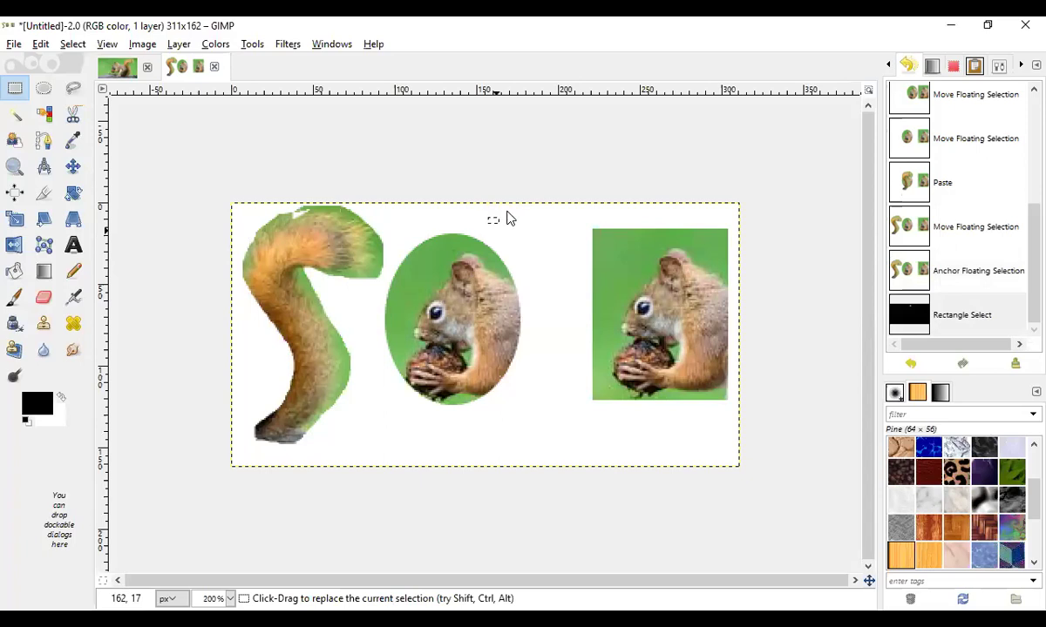
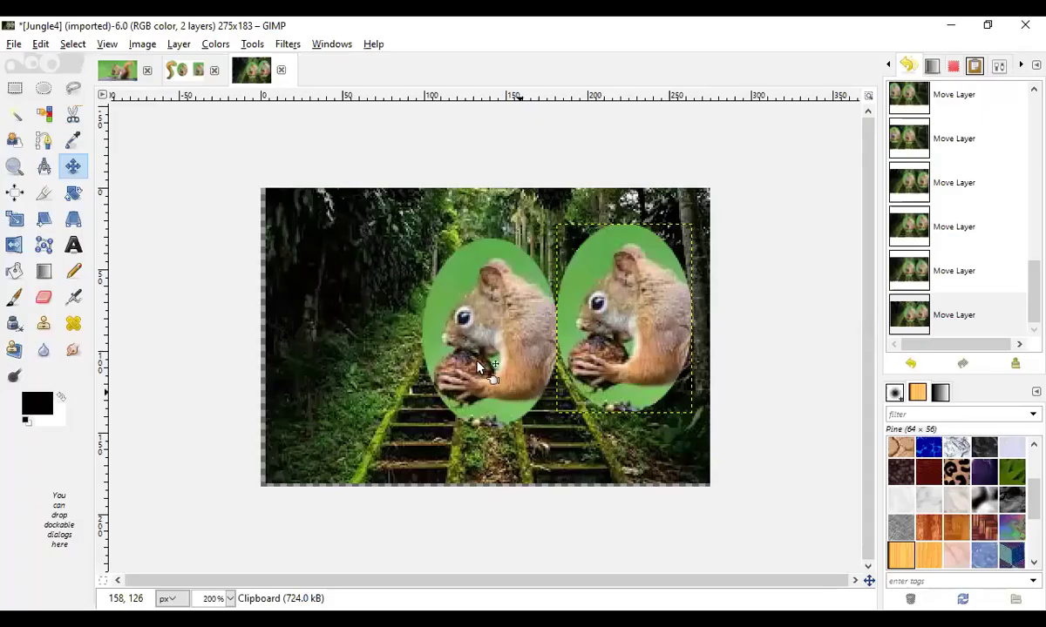
Step: Try Fuzzy Select on several spots of the dark foliage in the left part of the jungle image
click(15, 116)
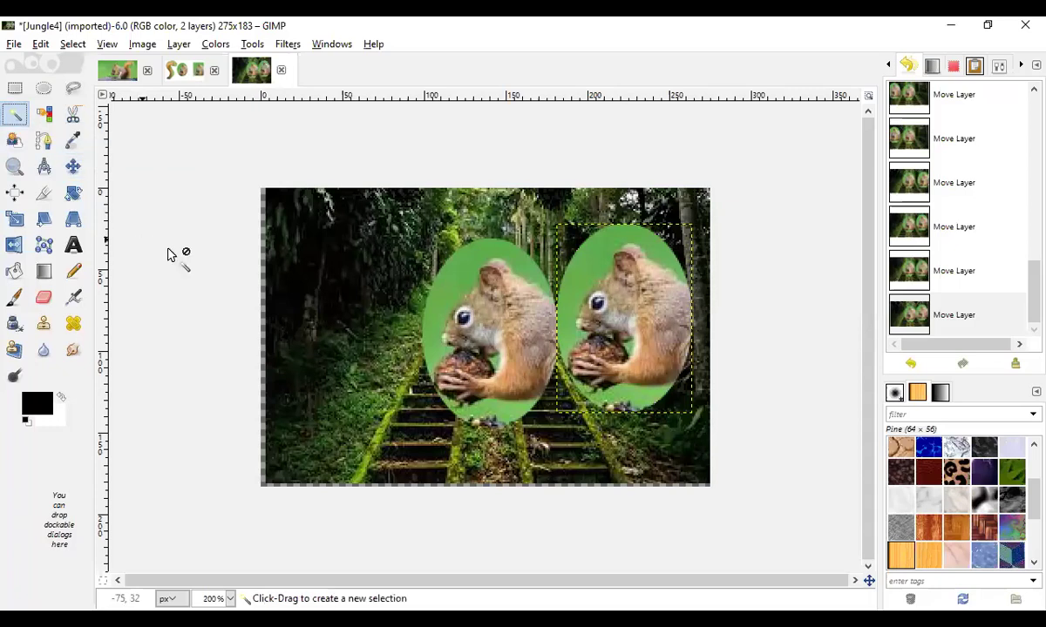
click(357, 290)
click(366, 313)
drag(355, 328, 347, 340)
Step: Draw a rectangular selection over the back of the right squirrel piece and clear it
click(15, 88)
click(362, 269)
click(337, 265)
drag(652, 237, 713, 333)
click(492, 207)
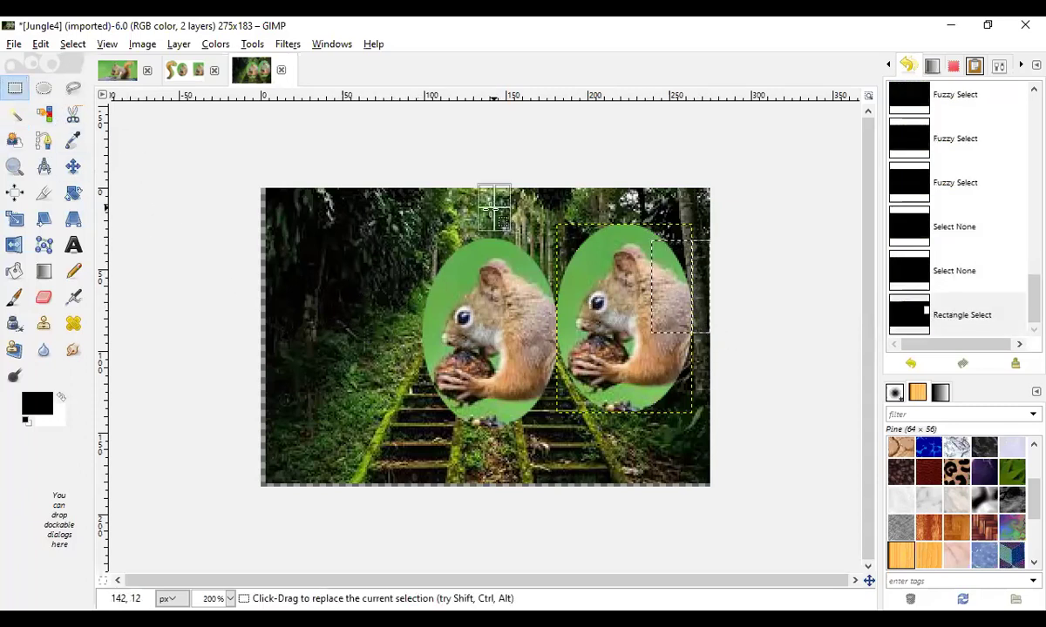
Step: Try Fuzzy Select on the left squirrel piece's green background and on the right squirrel's face
click(15, 114)
click(458, 280)
click(459, 280)
click(583, 311)
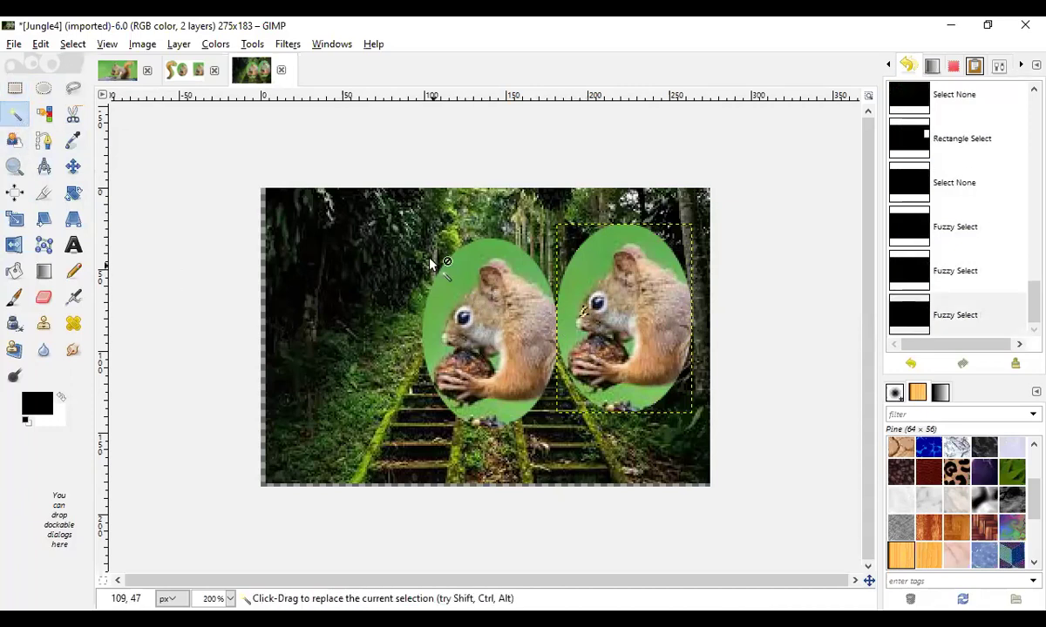
Step: Draw a rectangular selection around the whole jungle image and clear it
click(15, 88)
click(264, 187)
drag(336, 440, 787, 477)
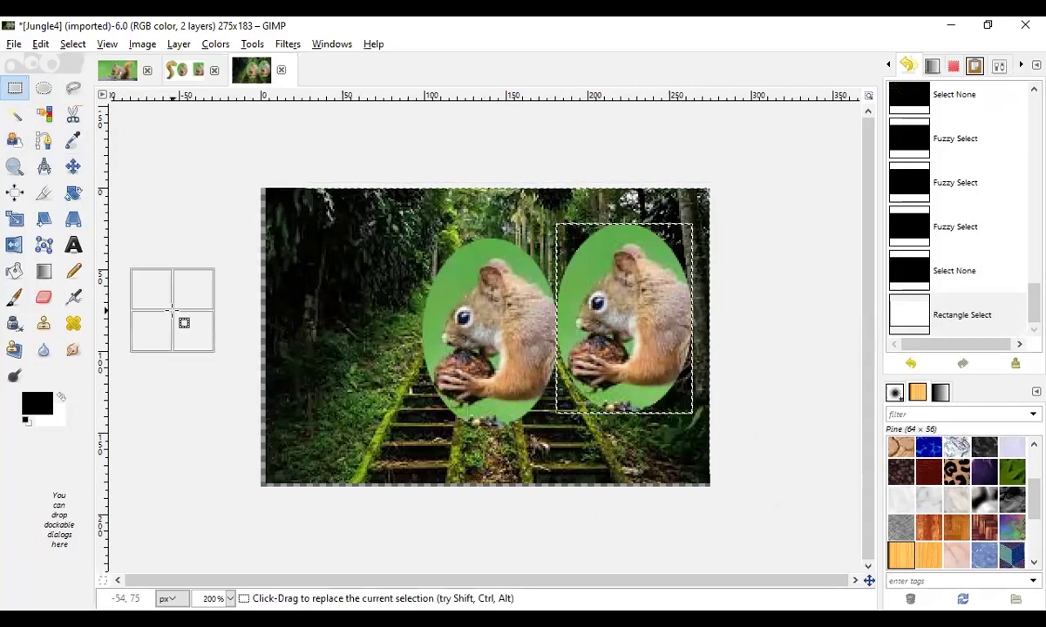
click(172, 309)
click(290, 308)
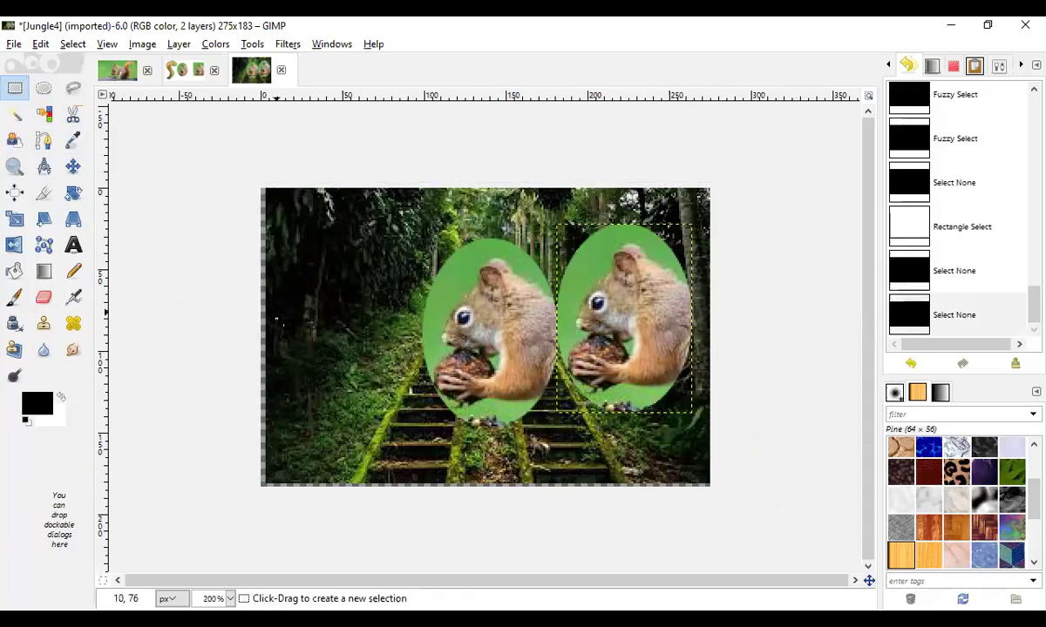
Step: Use Fuzzy Select to select the green background around the squirrel in the right oval piece
click(15, 115)
click(444, 295)
click(458, 295)
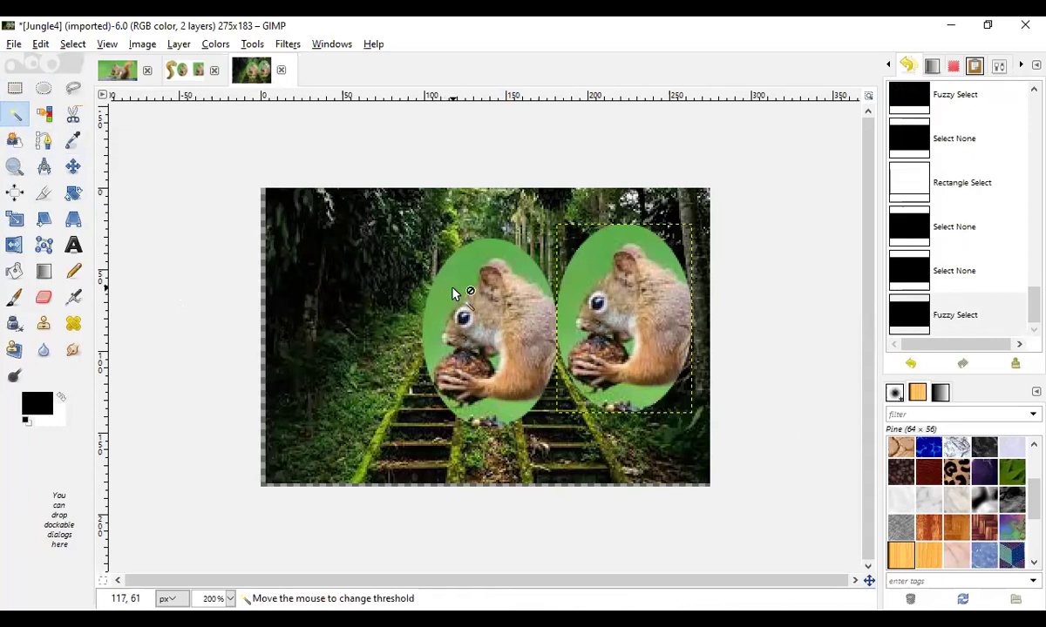
click(479, 323)
click(568, 257)
click(592, 272)
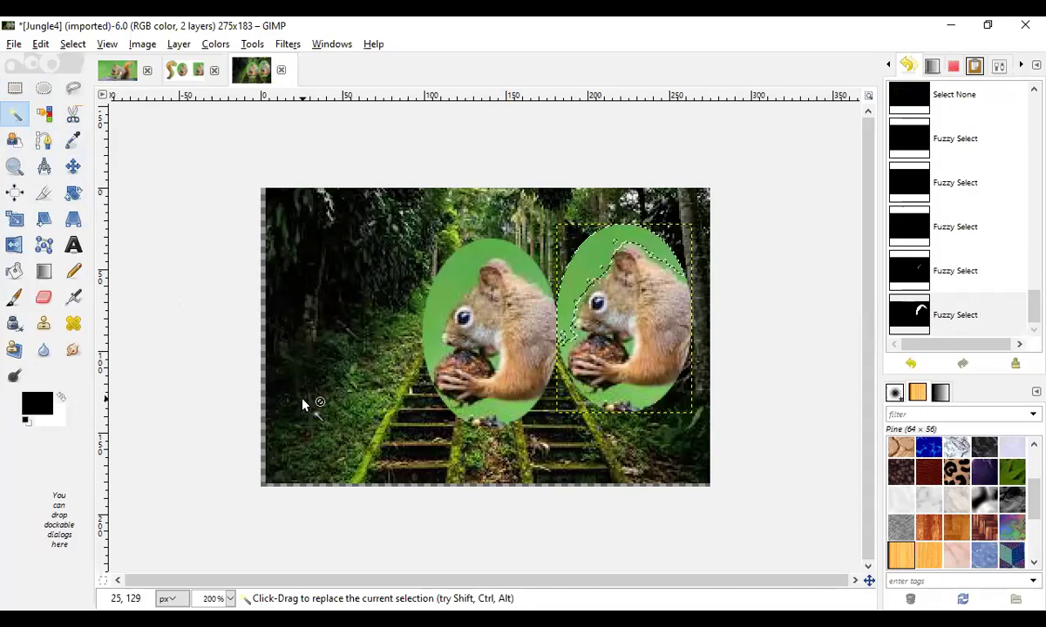
Step: Open the image Elephant.JPG from the GIMP-Images folder
click(14, 45)
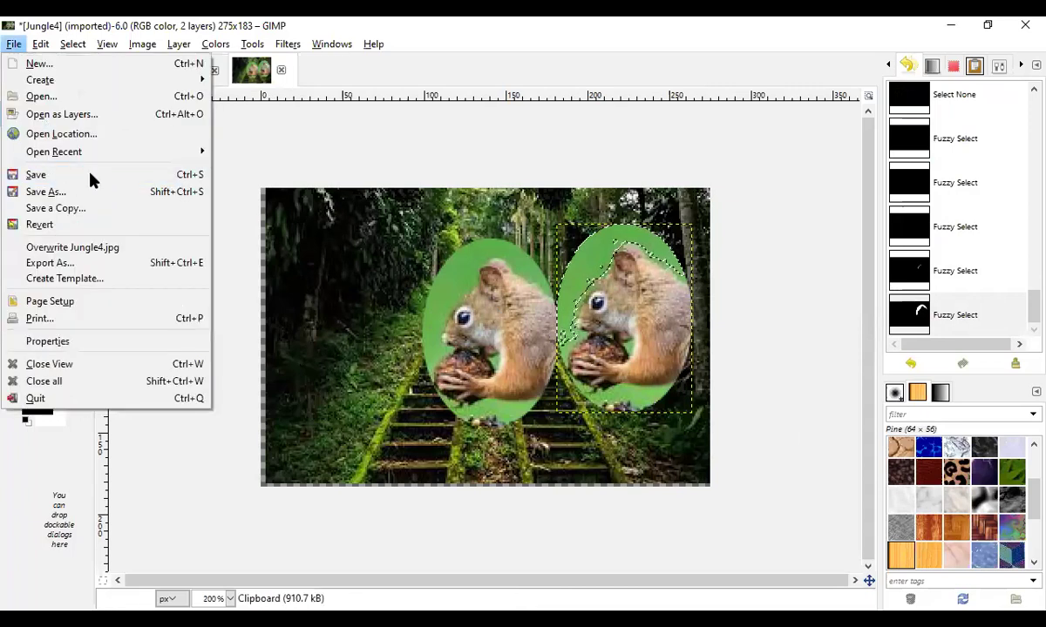
click(43, 97)
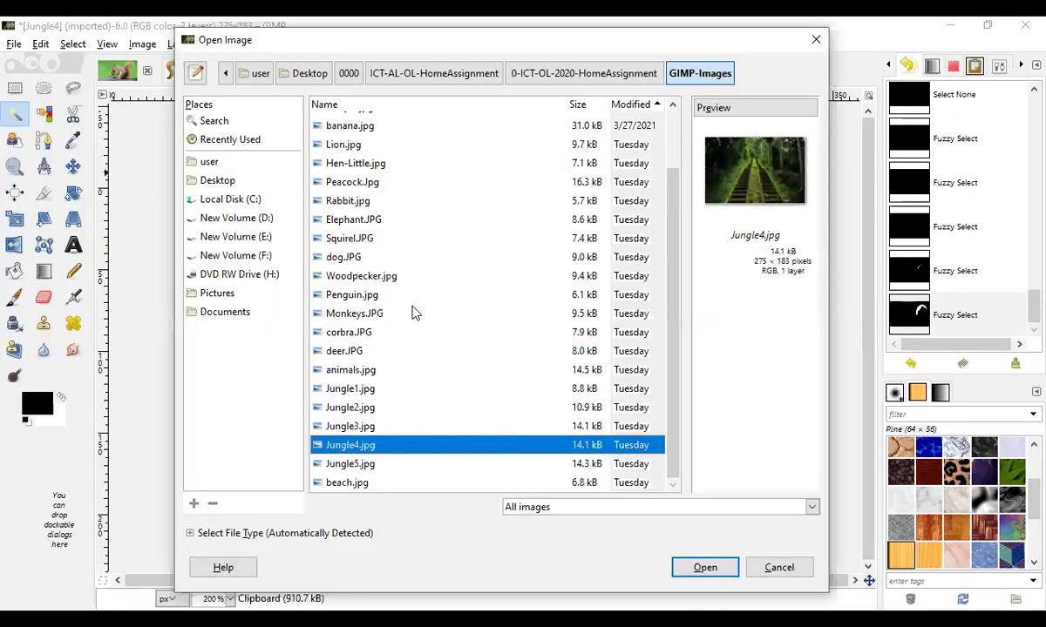
scroll(415, 313, up, 2)
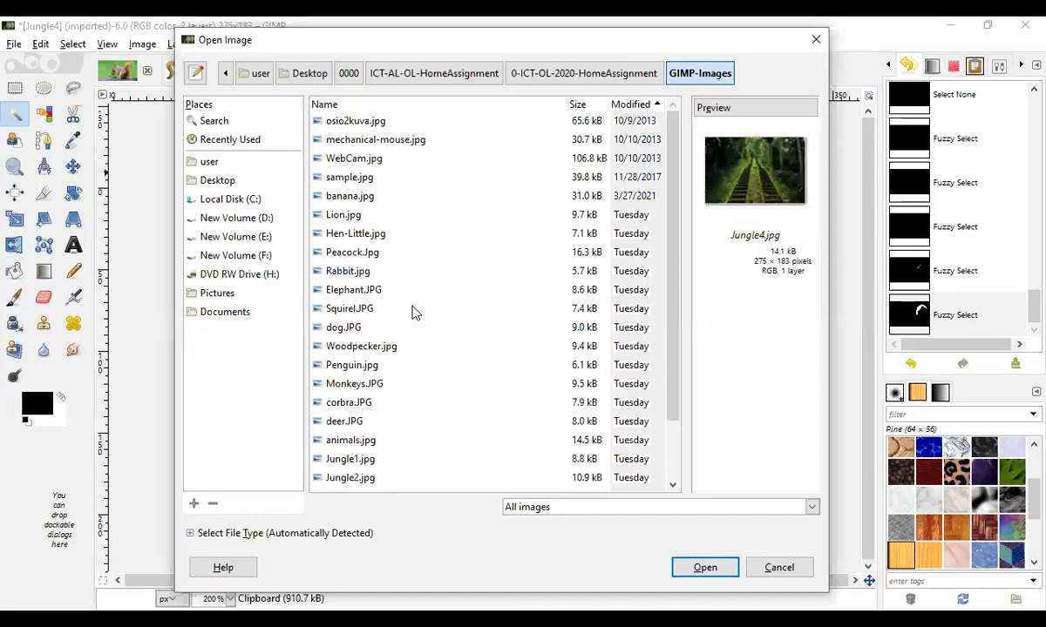
click(347, 272)
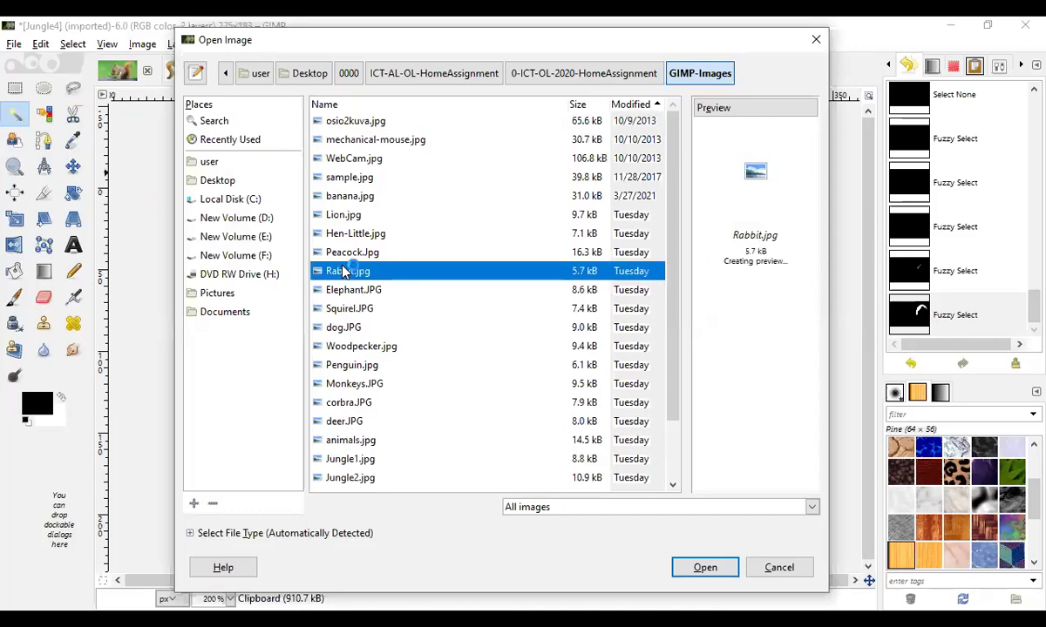
text(e)
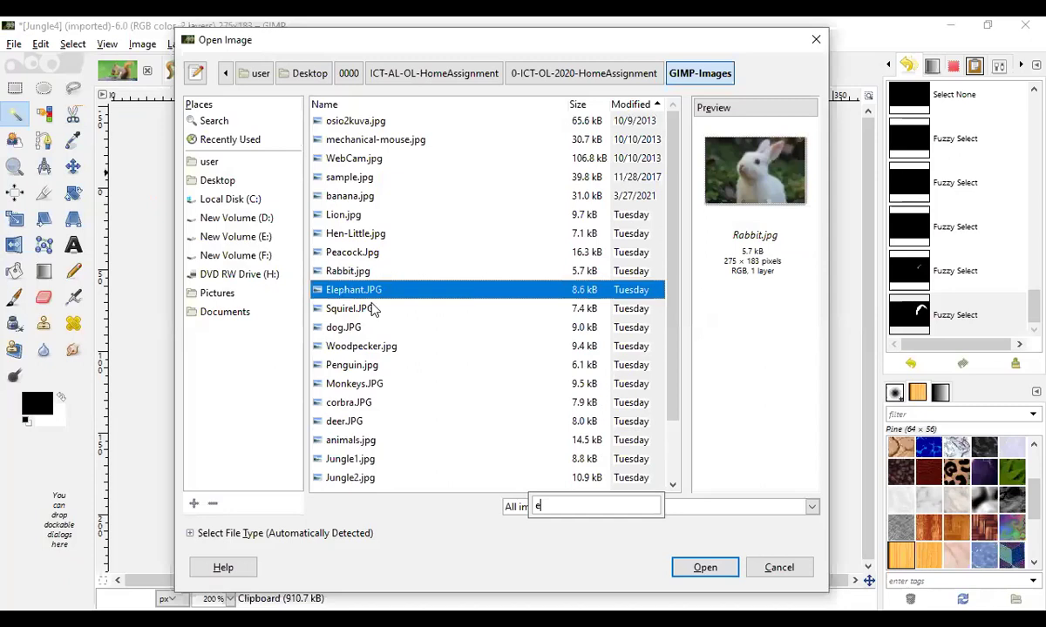
double_click(370, 293)
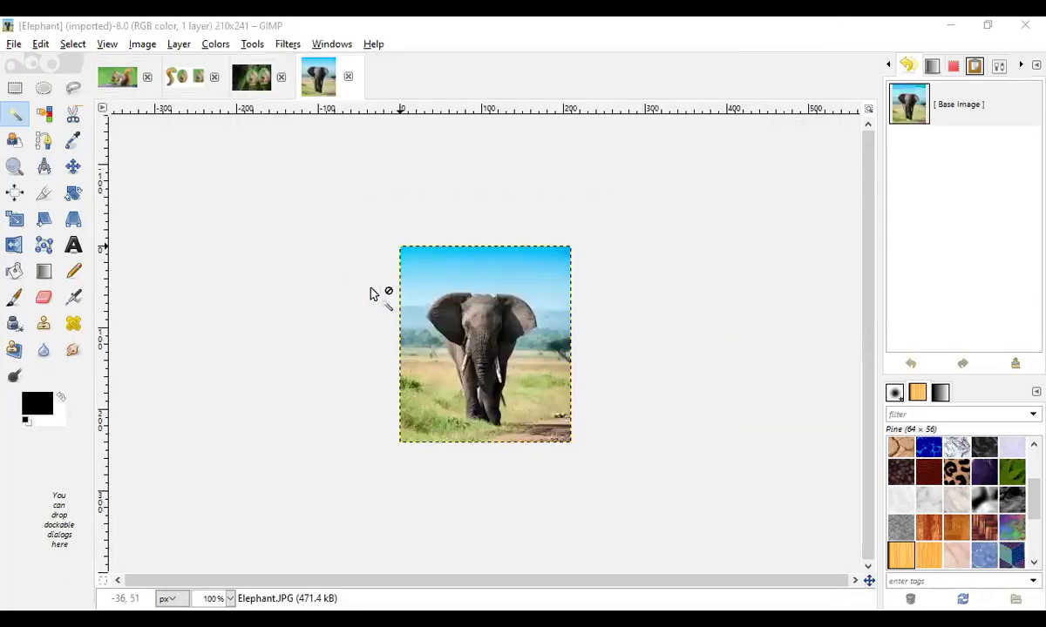
Step: Sample the elephant's forehead, its right-hand ear and its left-hand ear in turn with Fuzzy Select
ctrl+scroll(370, 293, up, 3)
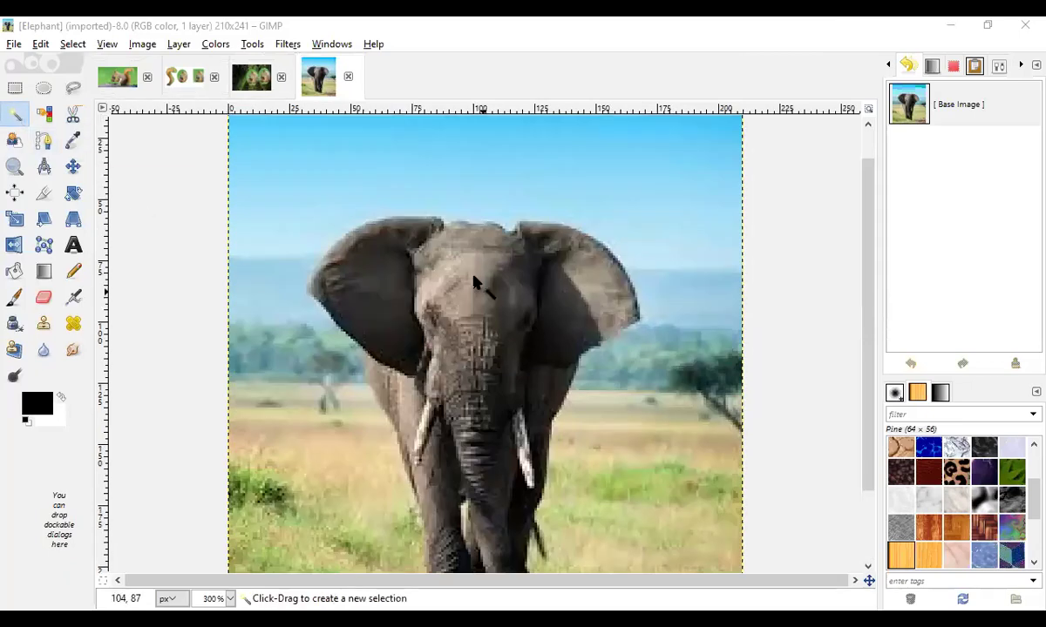
drag(485, 269, 463, 334)
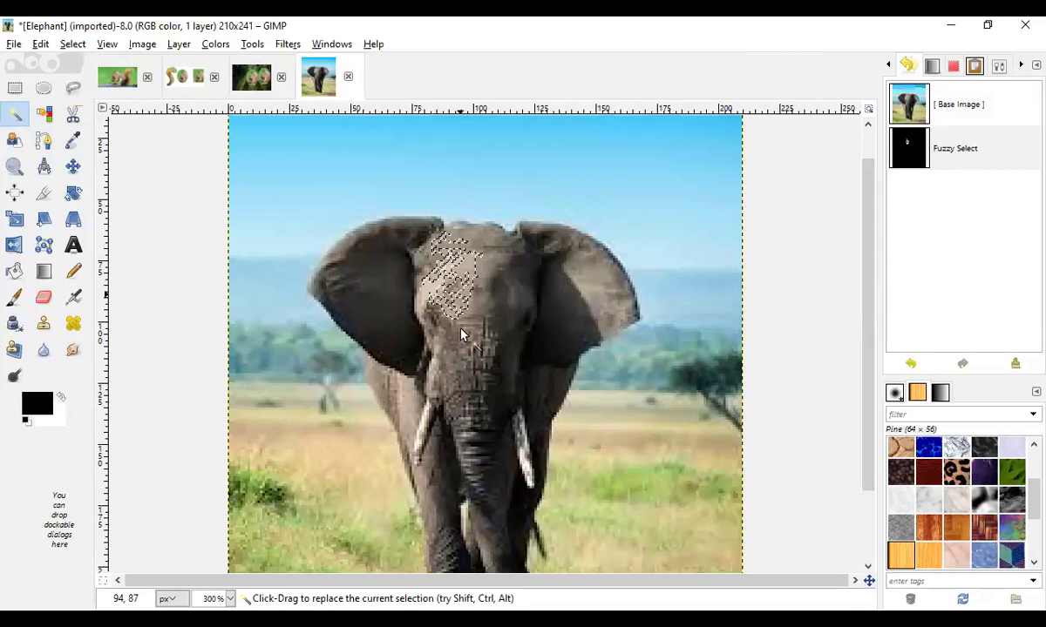
click(599, 304)
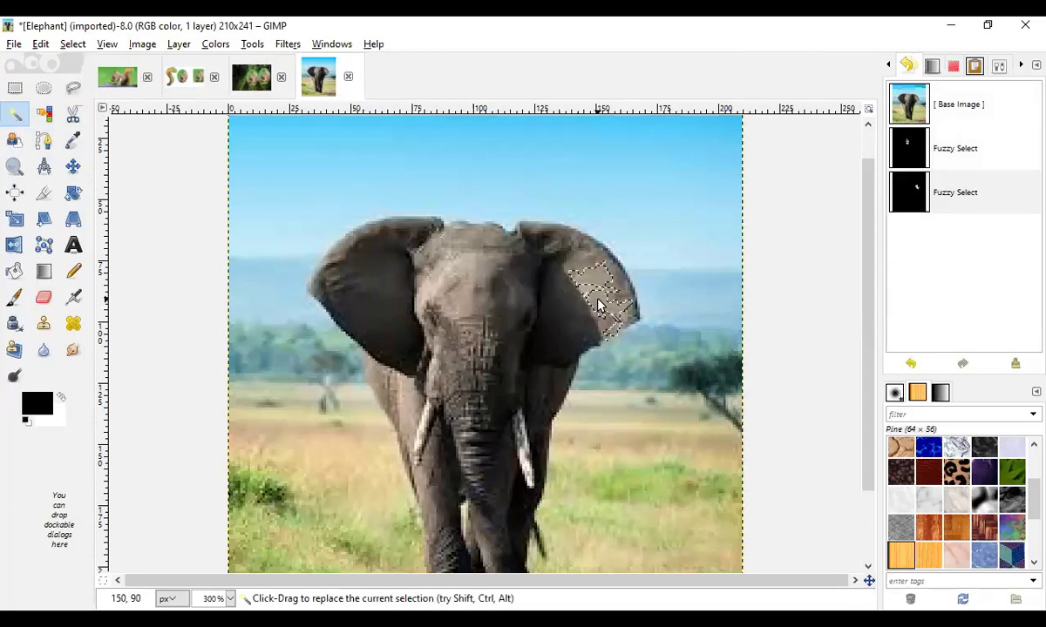
click(373, 319)
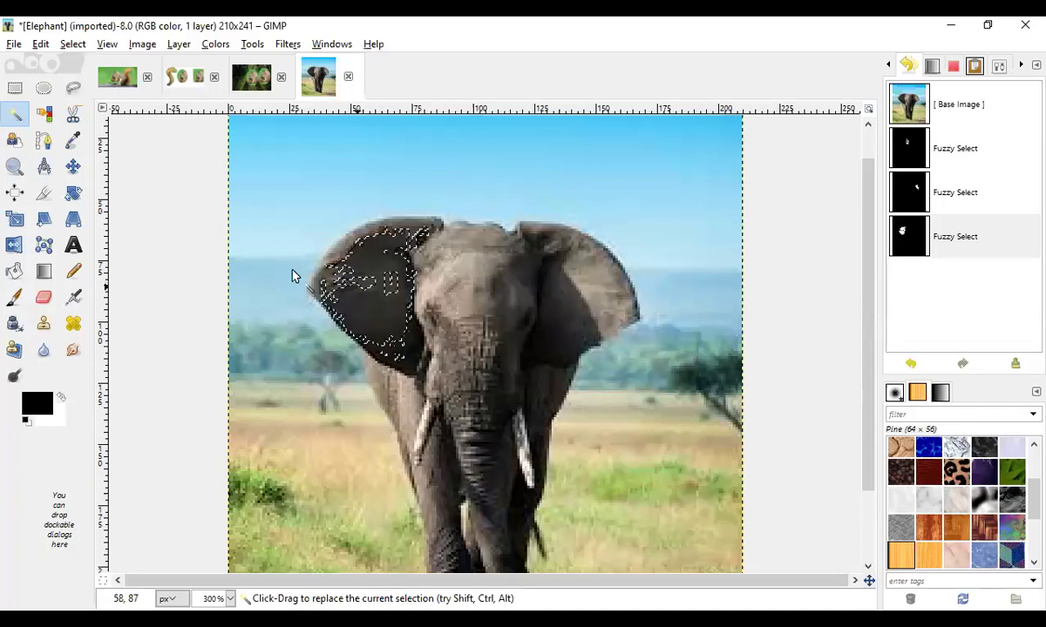
Step: Use Select by Color on two spots of the elephant's forehead to select similar colors across the image
click(46, 117)
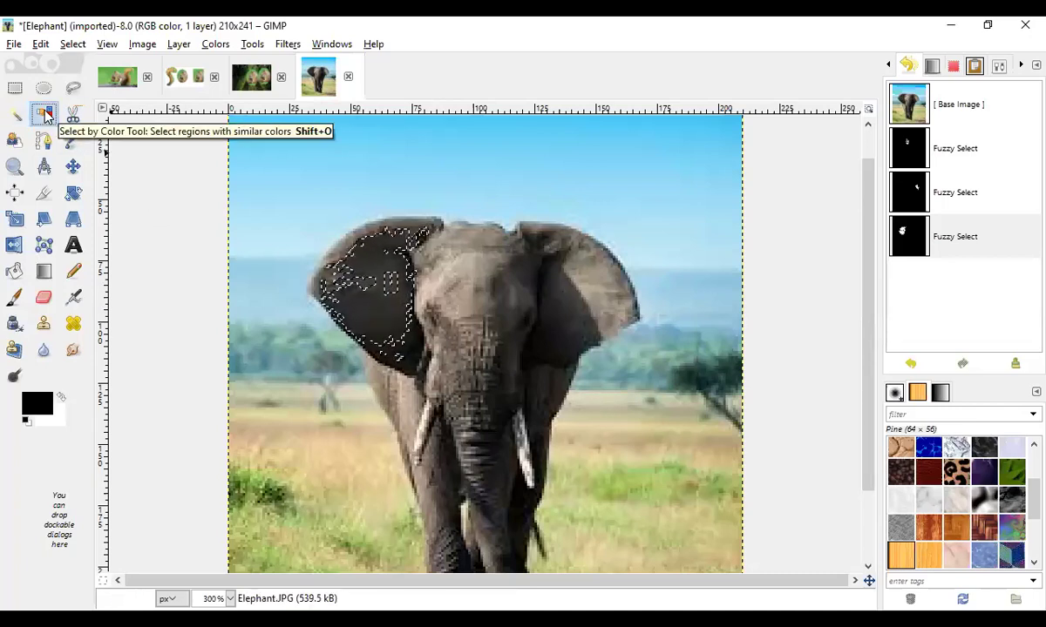
click(460, 296)
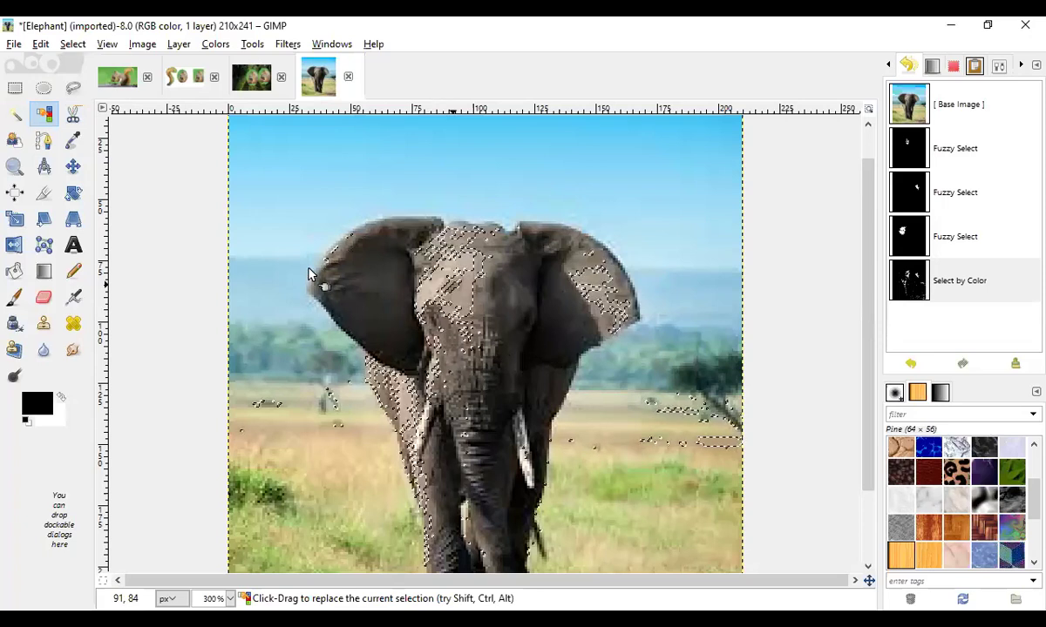
click(203, 183)
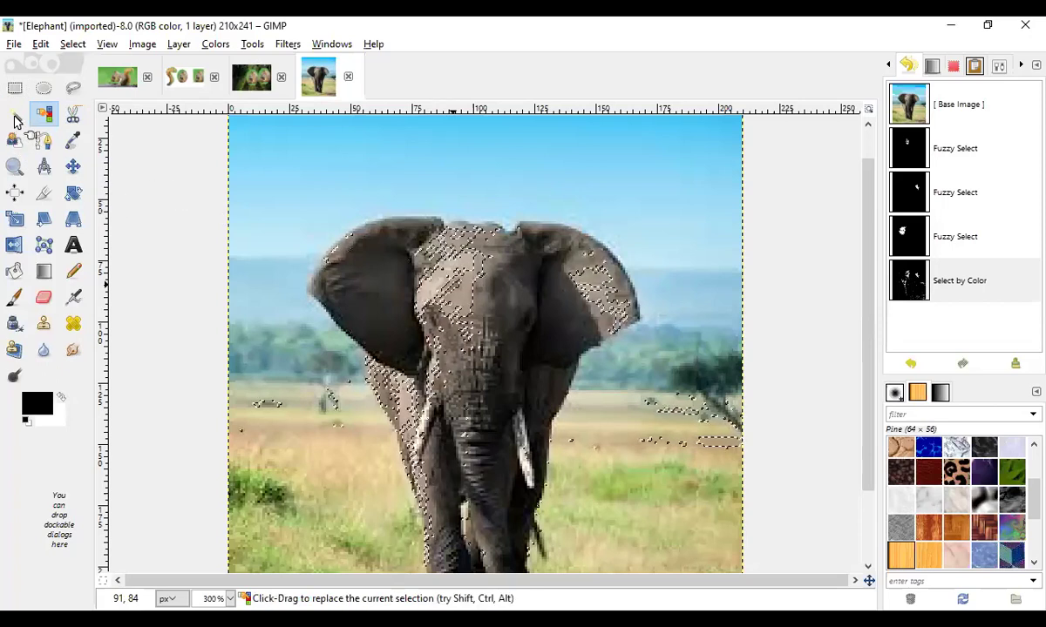
click(438, 283)
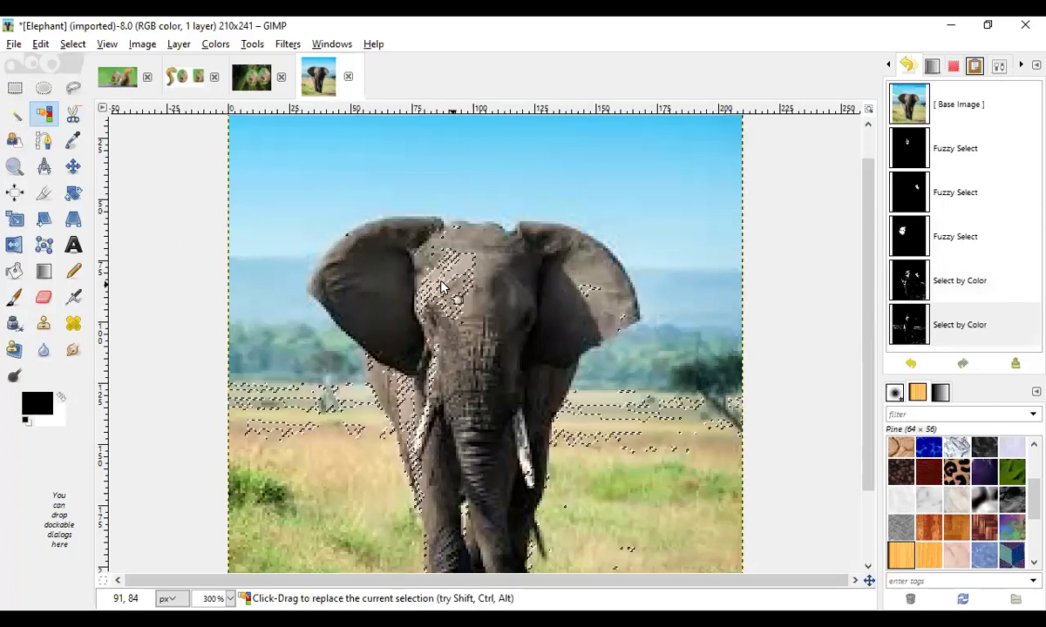
Step: Sample the sky, the forehead and the sky again with Select by Color, showing the tool's options
click(303, 225)
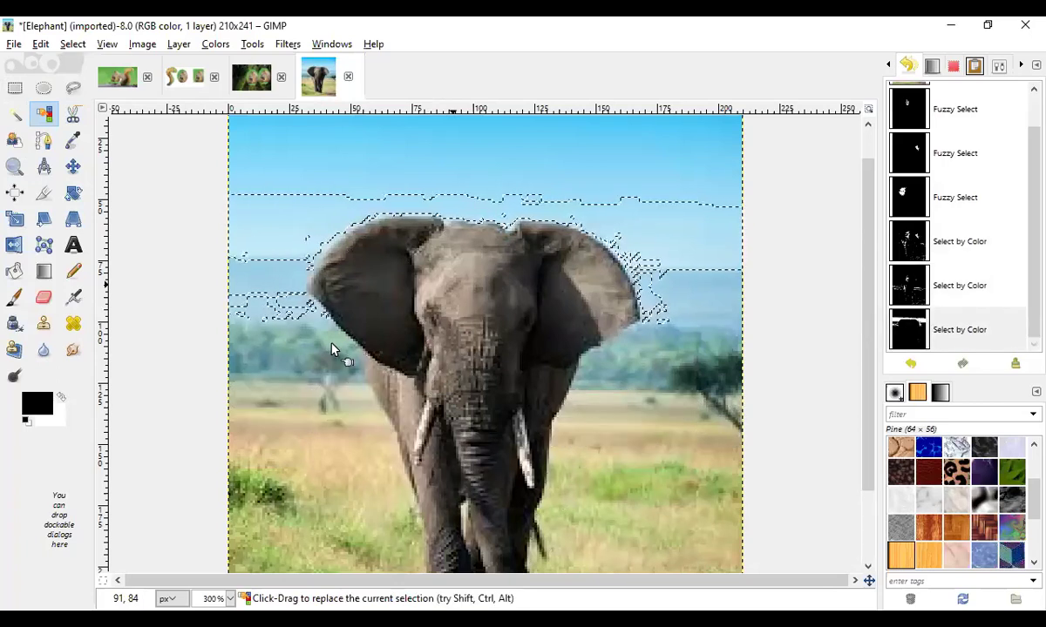
click(479, 294)
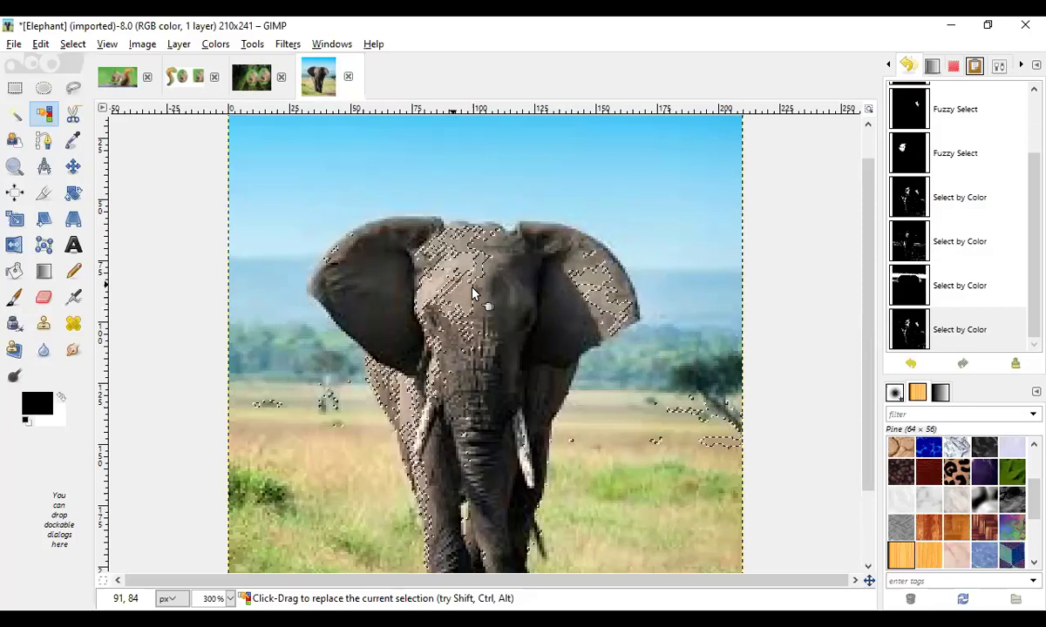
double_click(22, 121)
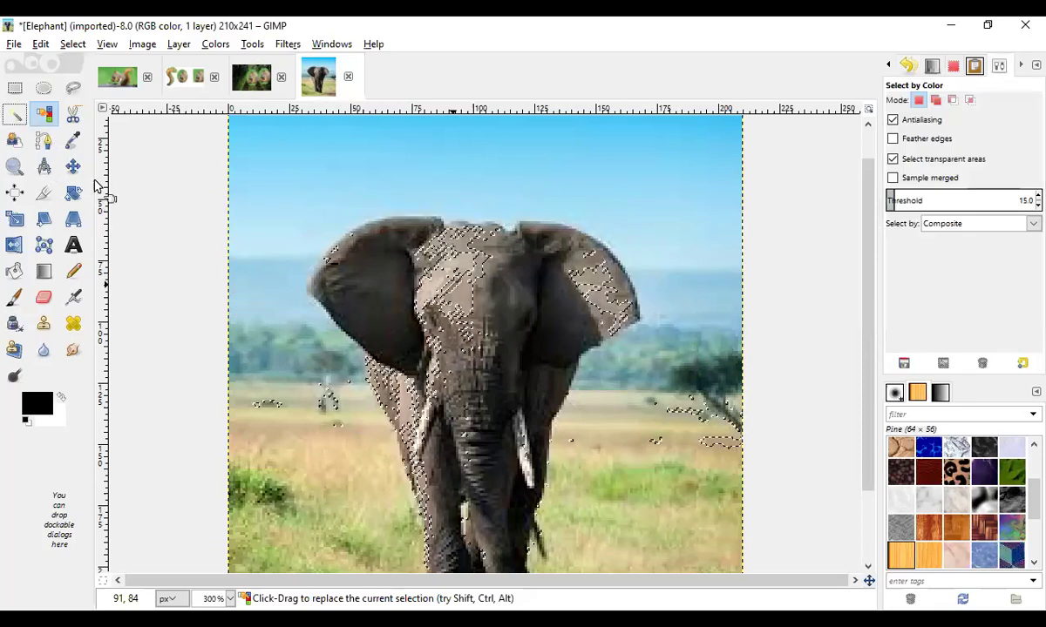
click(240, 193)
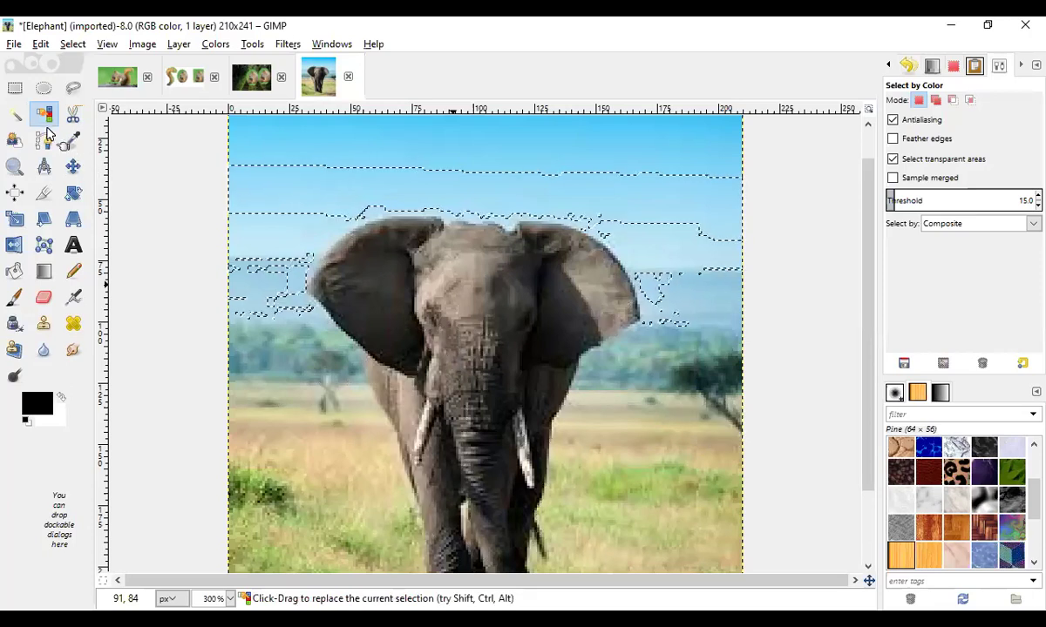
Step: Place a horizontal guide across the elephant image and remove it again
drag(262, 109, 274, 310)
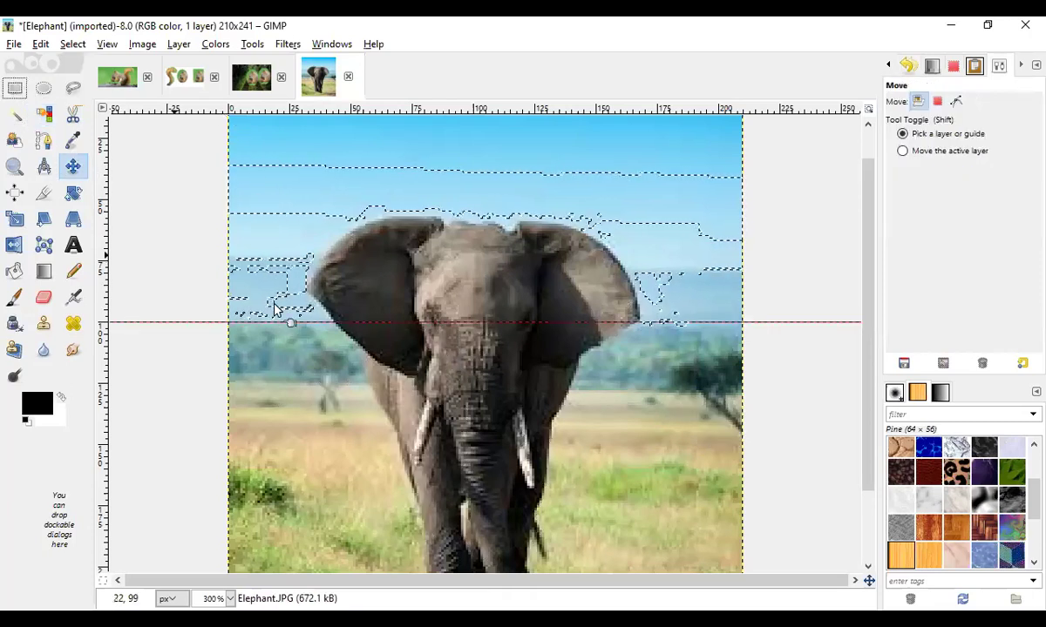
drag(182, 327, 206, 110)
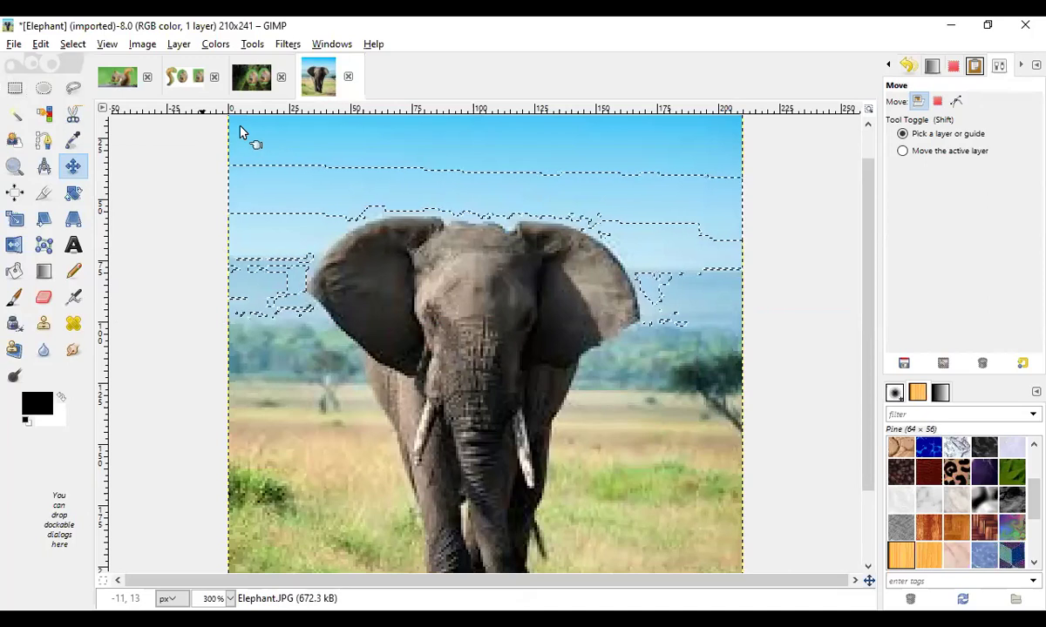
drag(218, 109, 547, 582)
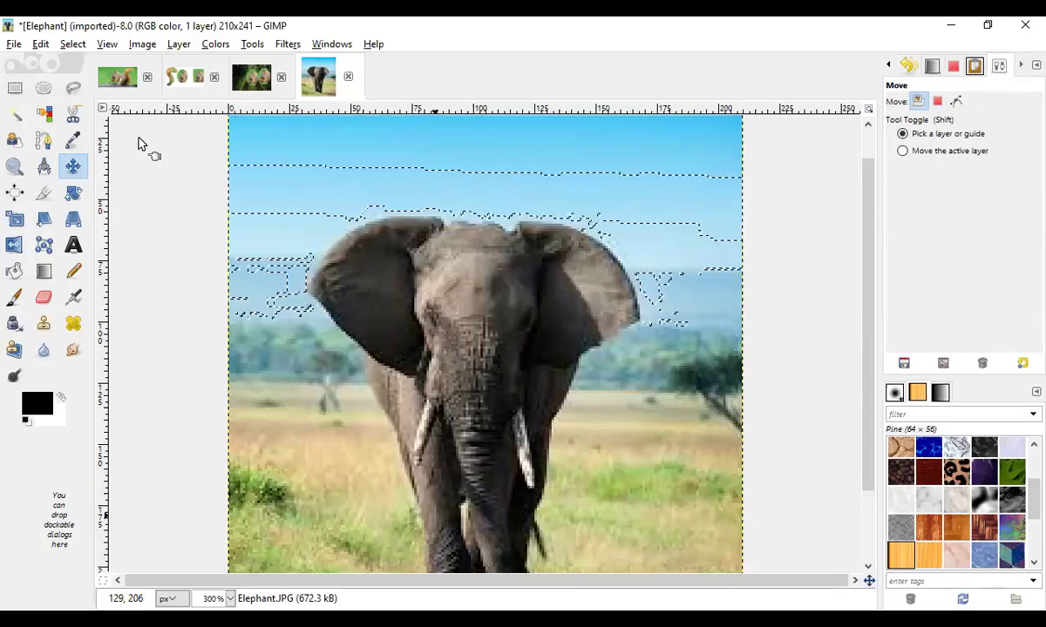
Step: Move the elephant layer slightly downward on its canvas
mouse_move(257, 175)
mouse_down()
mouse_move(287, 203)
mouse_move(299, 182)
mouse_move(263, 195)
mouse_up()
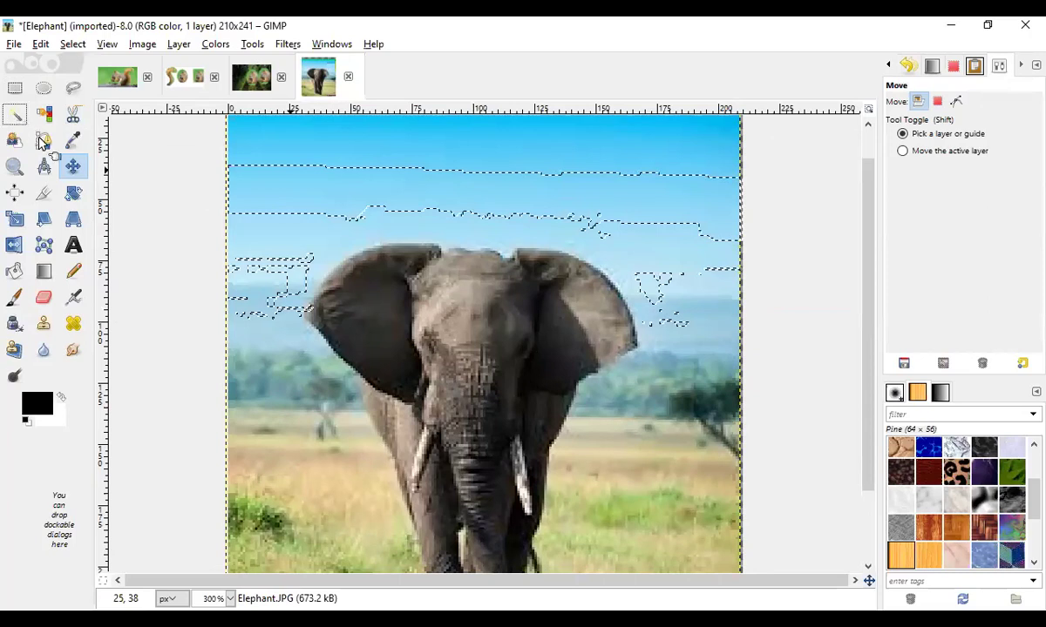
Step: Open Elephant.JPG from the GIMP-Images folder again as a separate image
click(110, 77)
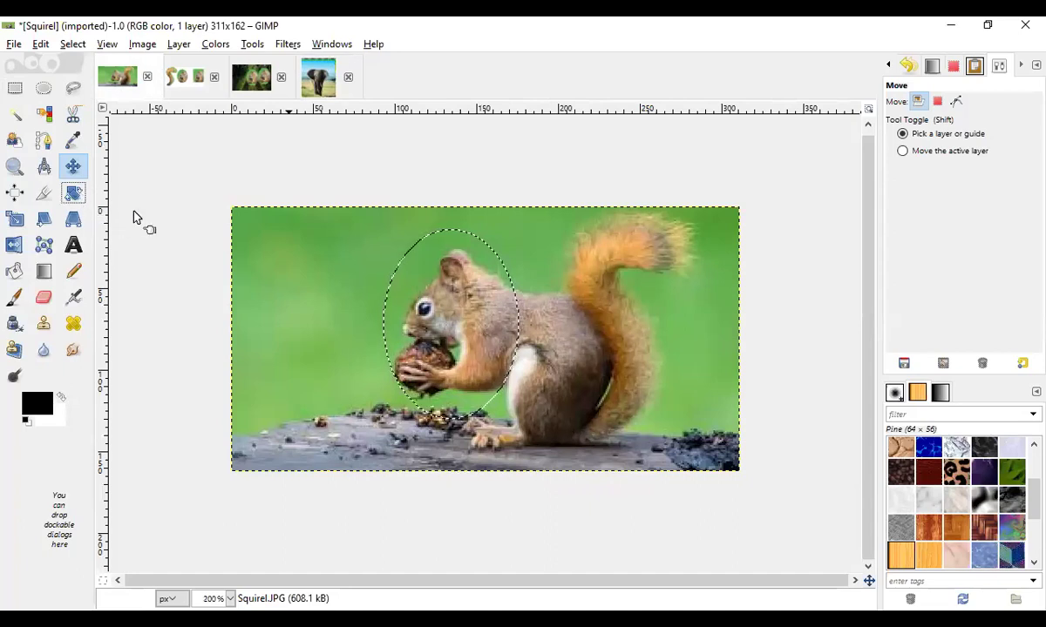
click(13, 44)
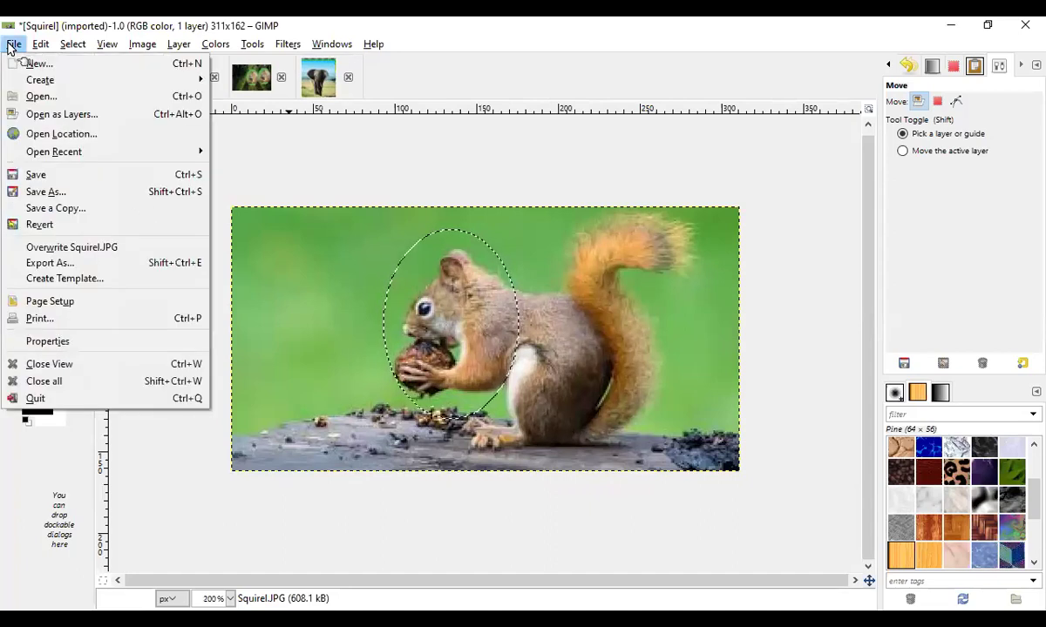
click(226, 166)
click(13, 46)
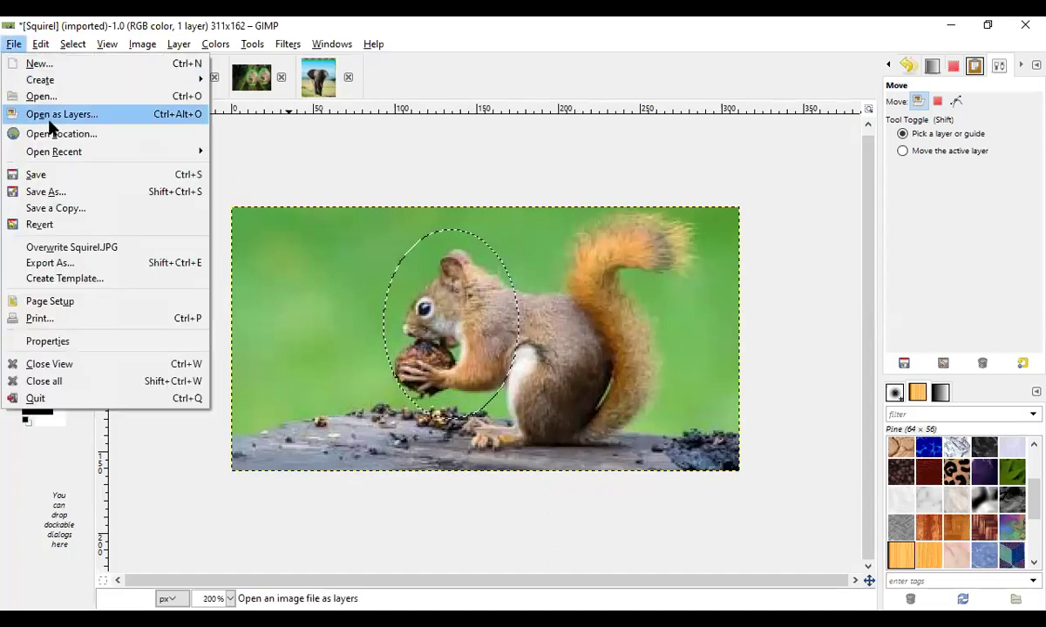
click(52, 98)
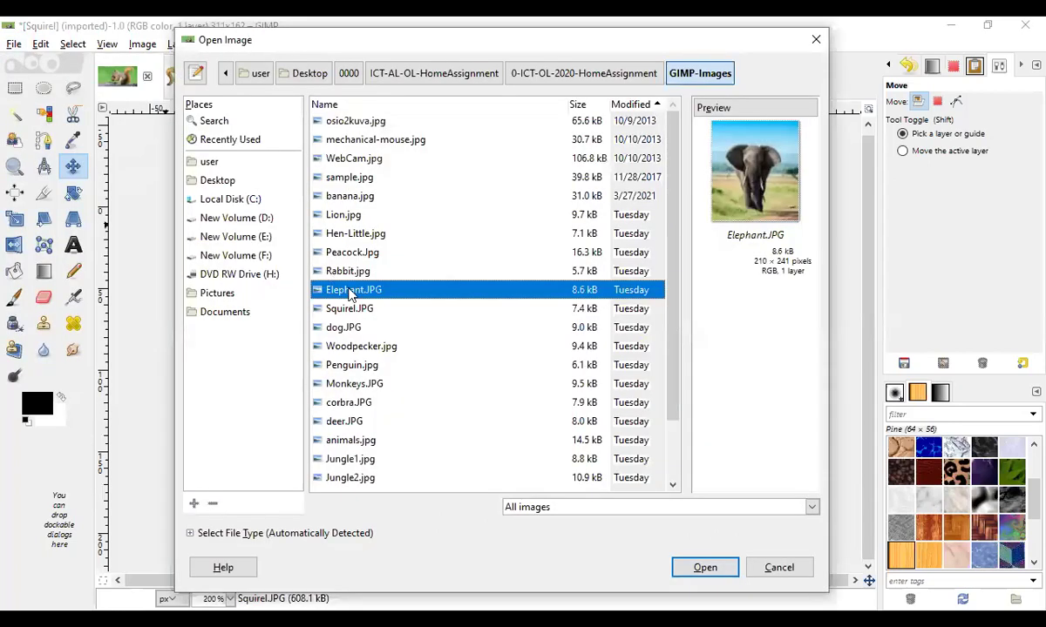
key(Return)
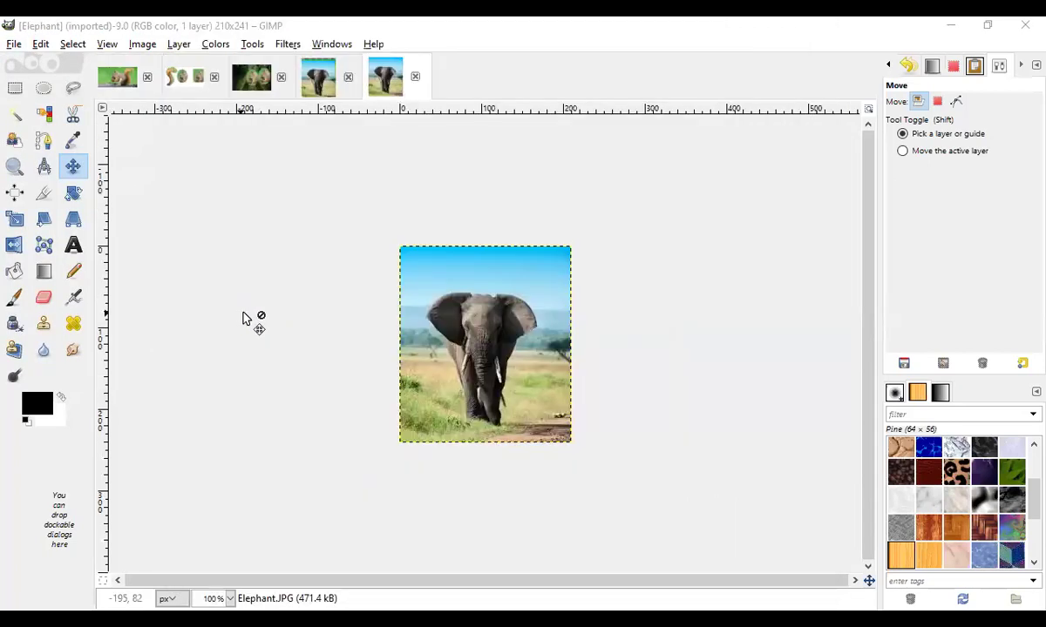
scroll(243, 318, up, 2)
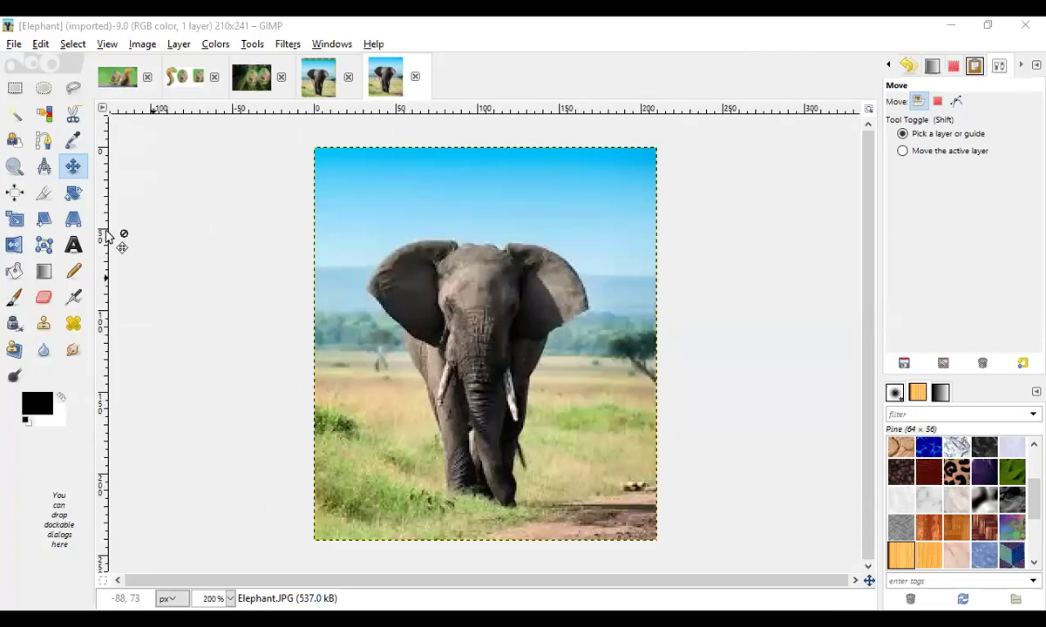
Step: Sample the elephant's forehead twice with Fuzzy Select, clearing the selection after each try
click(14, 114)
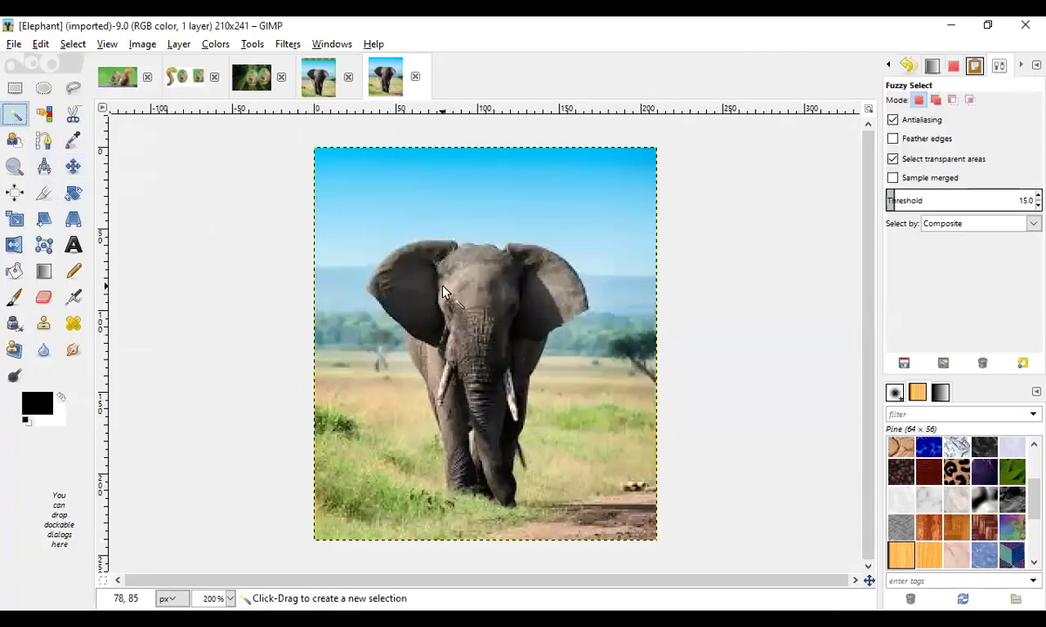
click(462, 294)
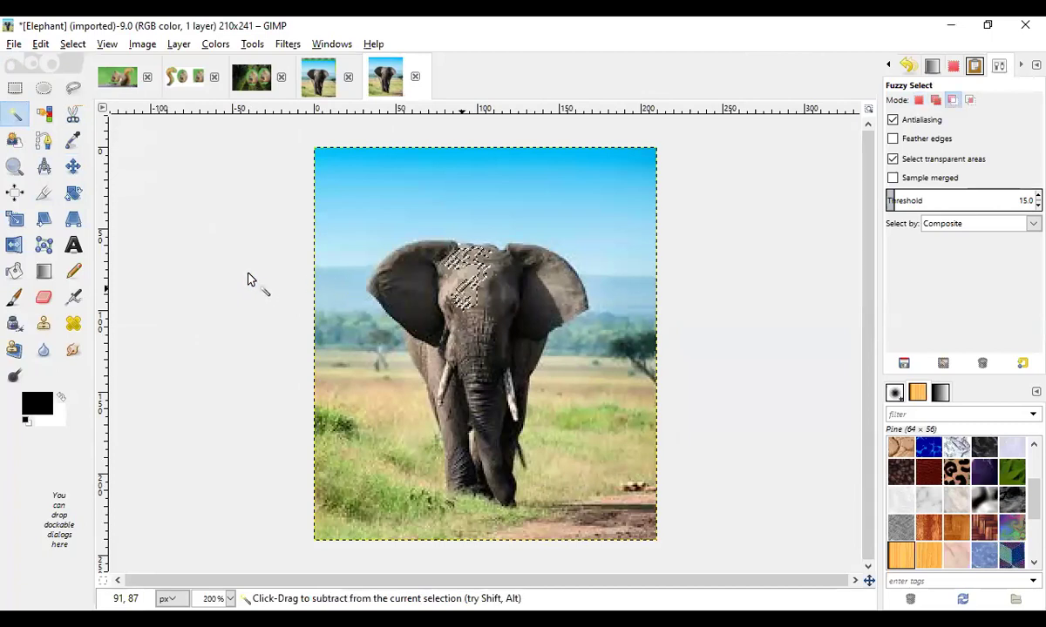
key(ctrl+shift+a)
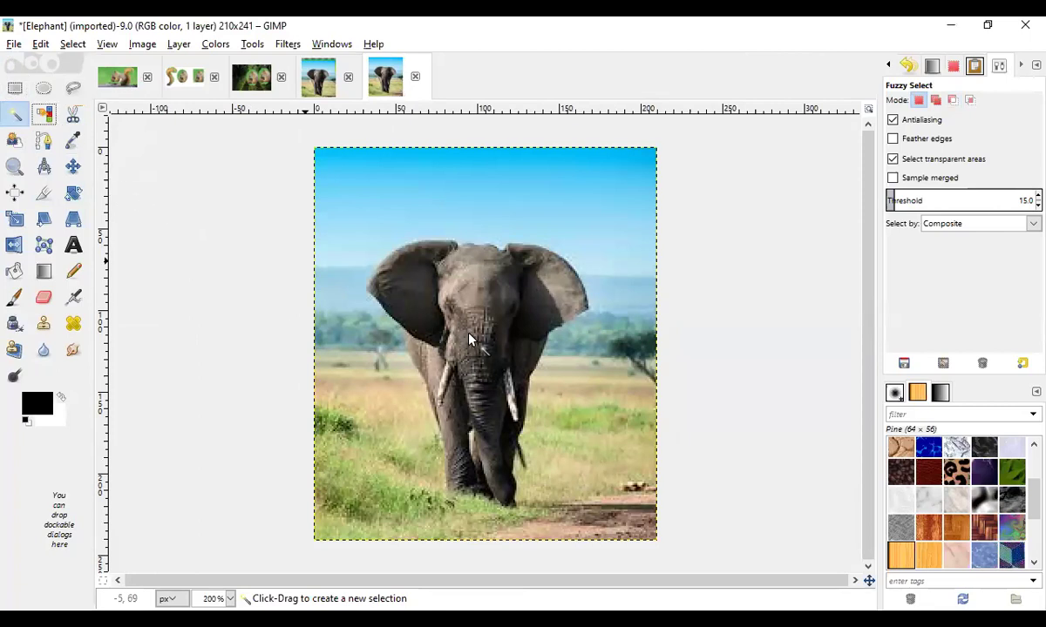
click(476, 299)
drag(477, 299, 462, 288)
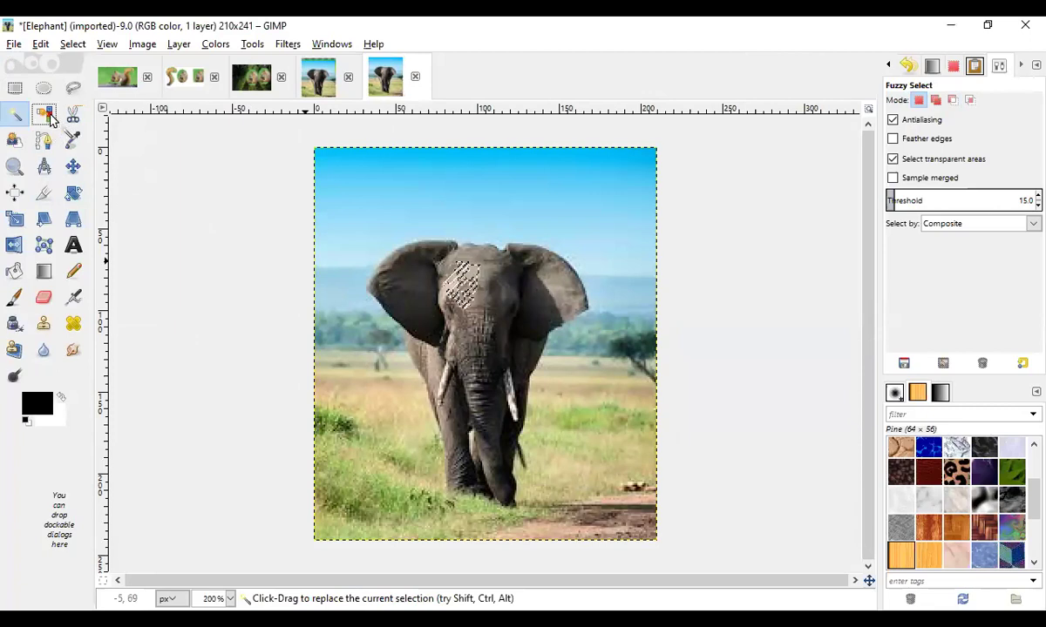
click(145, 179)
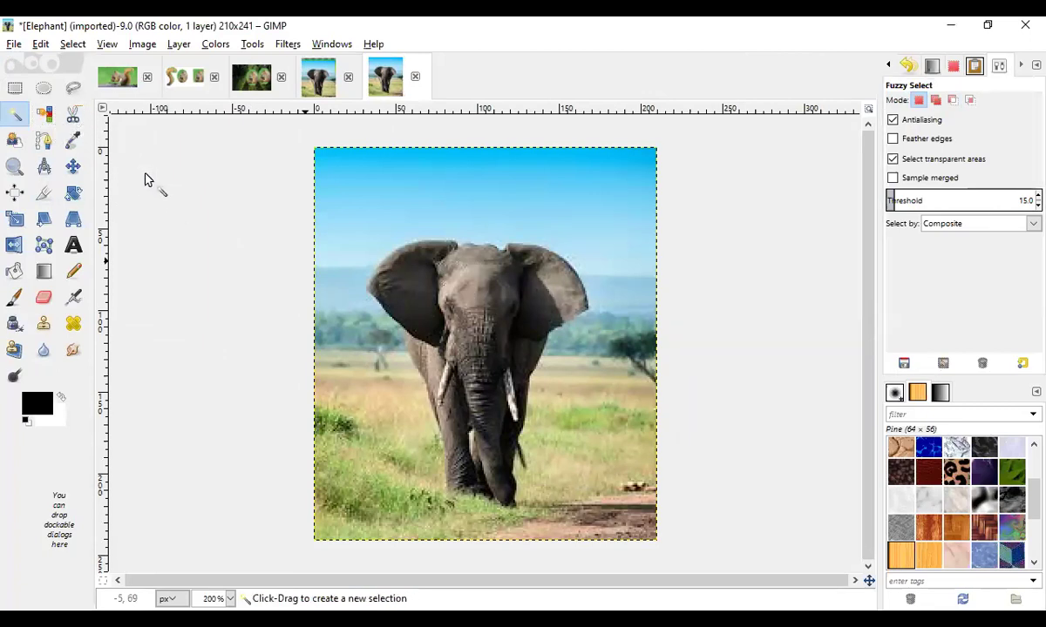
key(ctrl)
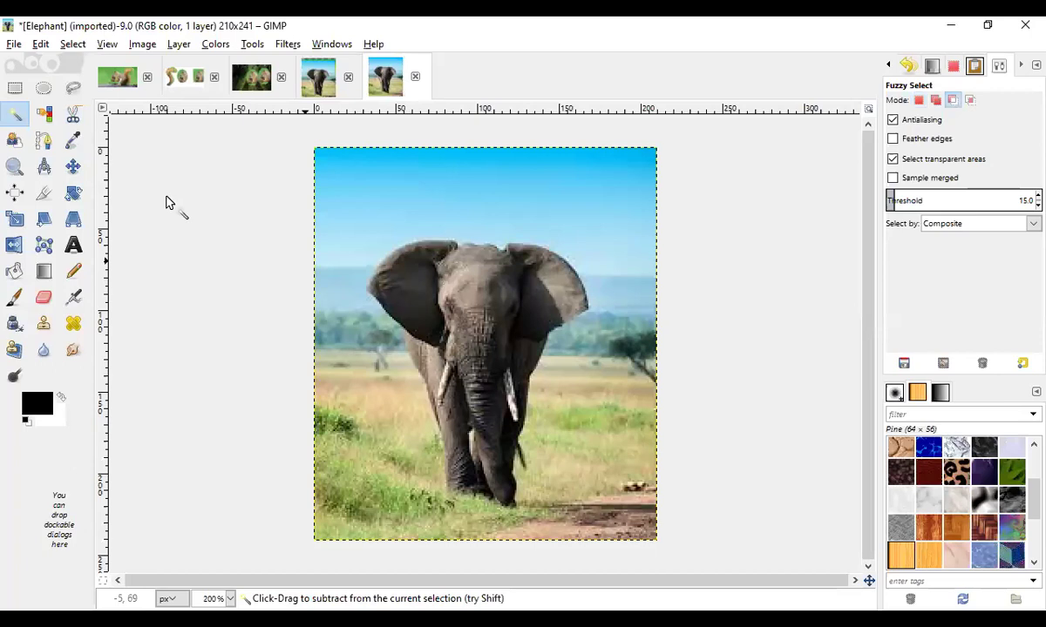
right_click(185, 213)
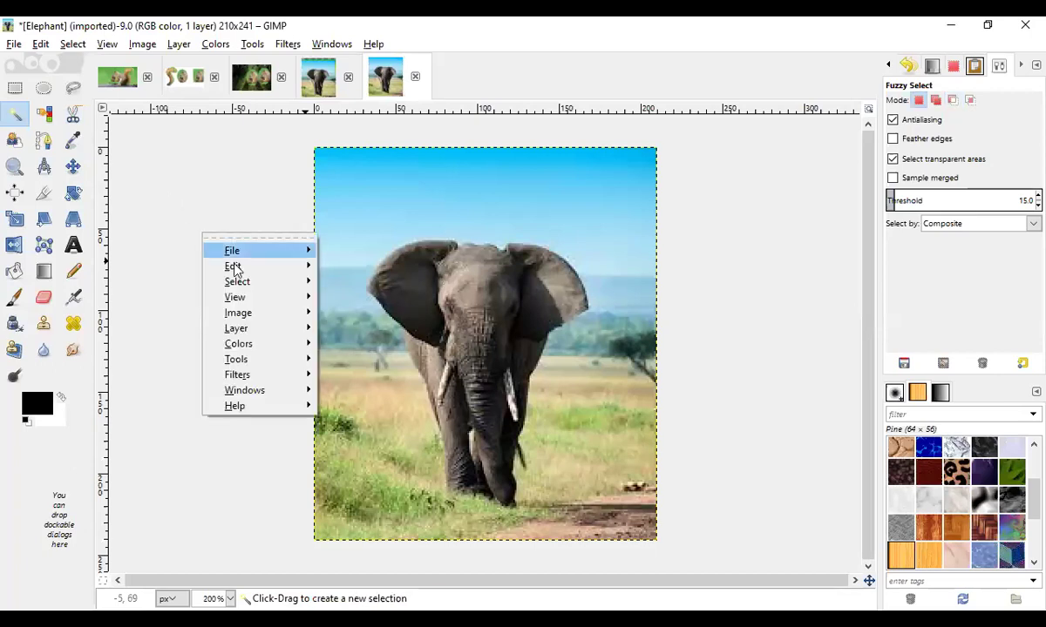
click(184, 191)
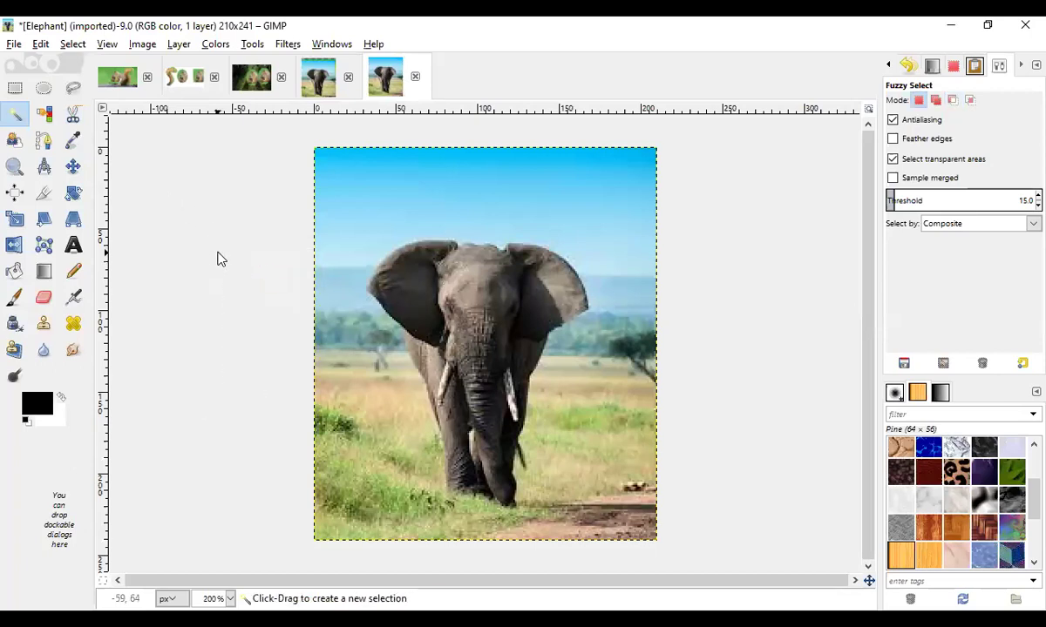
right_click(219, 258)
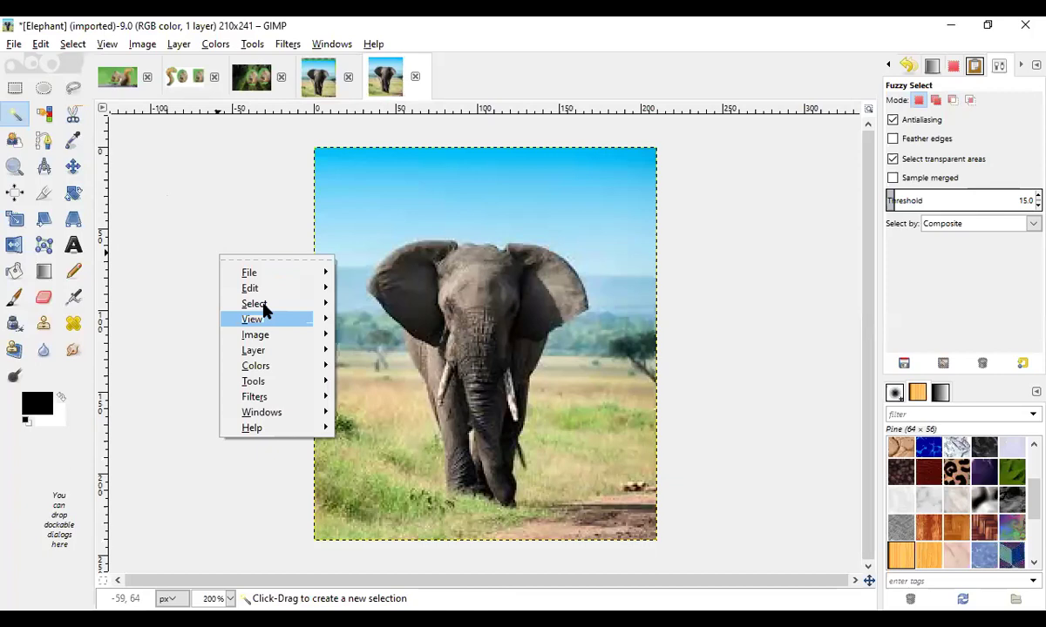
click(10, 136)
Step: Fuzzy-select the dark area across the elephant's trunk and ear by raising the threshold interactively, and clear the selection
drag(462, 295, 549, 330)
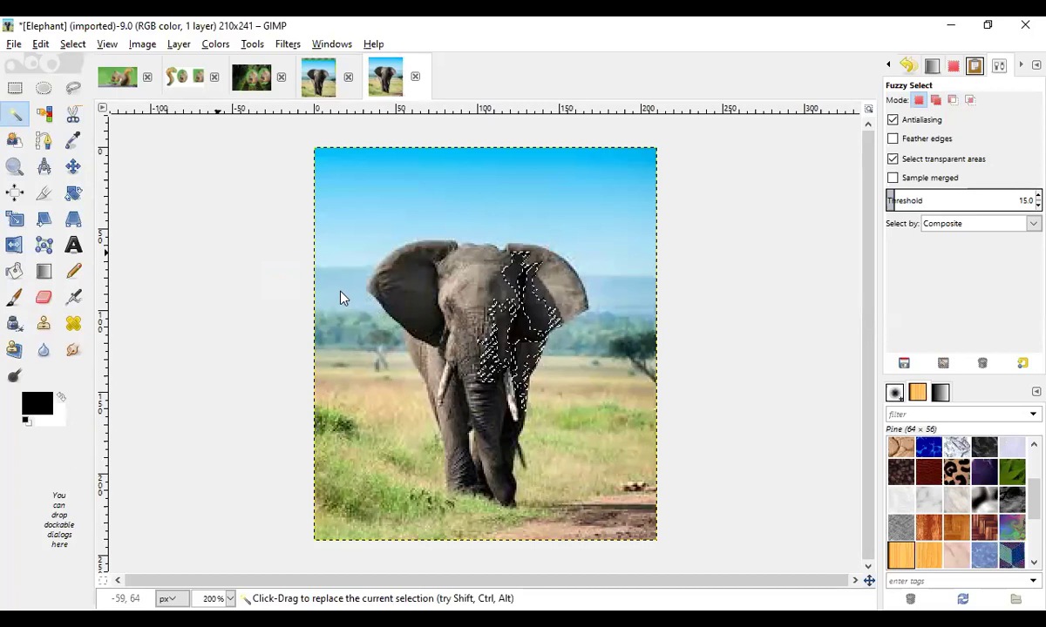
click(296, 272)
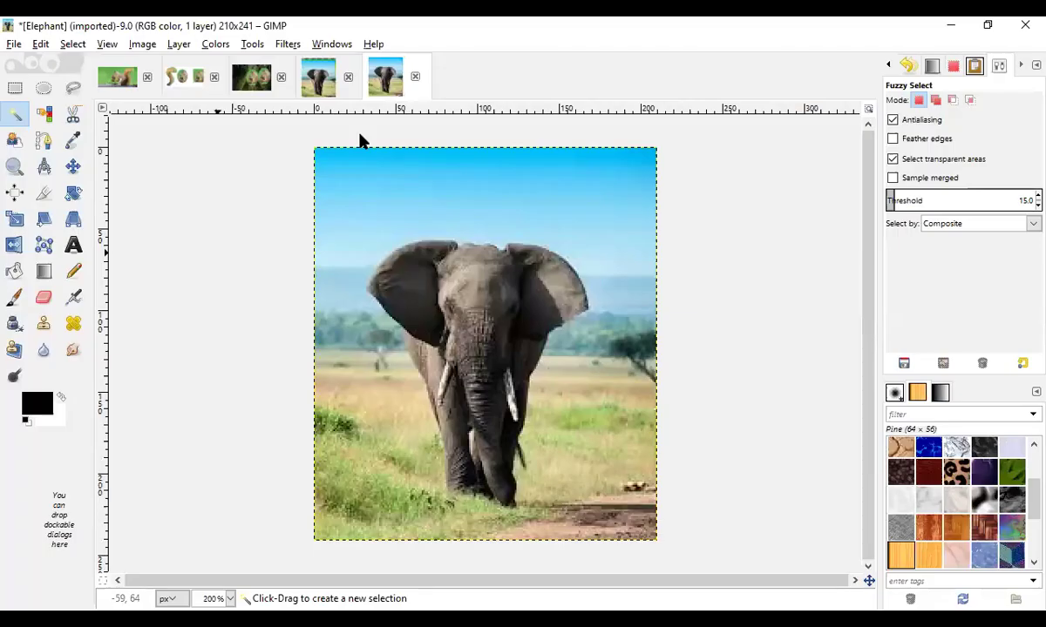
Step: In the Jungle4 image, move the right-hand squirrel oval to the left edge, beside the other squirrel
click(264, 83)
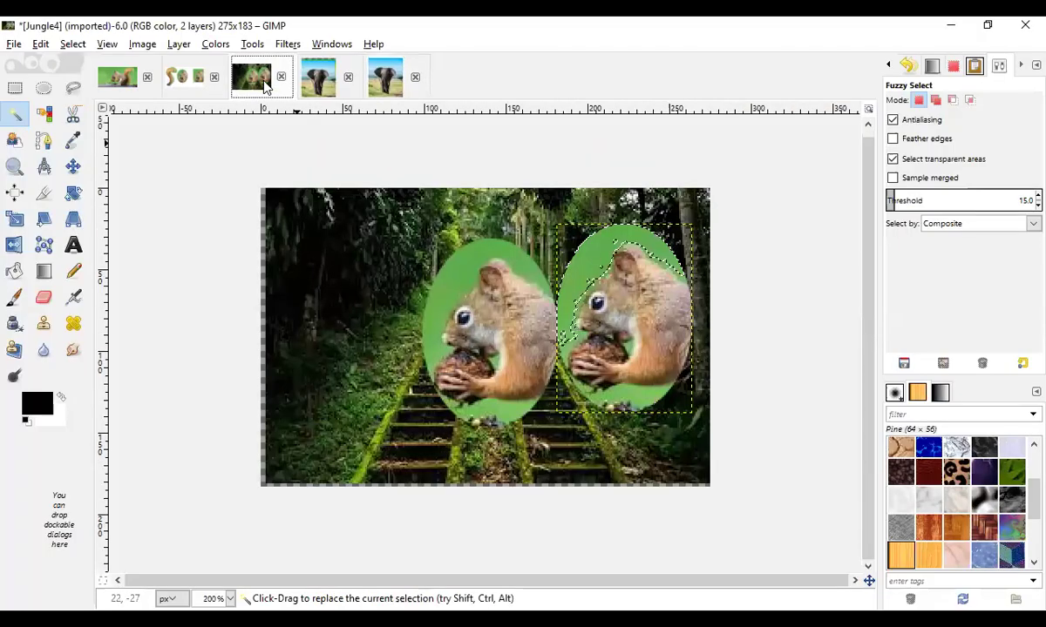
drag(584, 252, 287, 236)
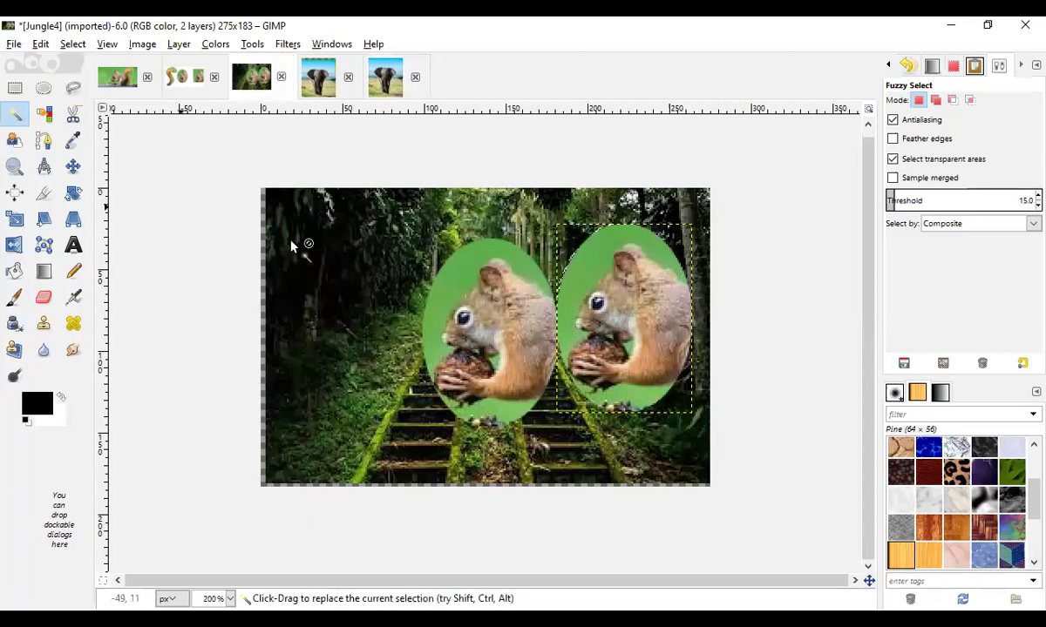
click(73, 166)
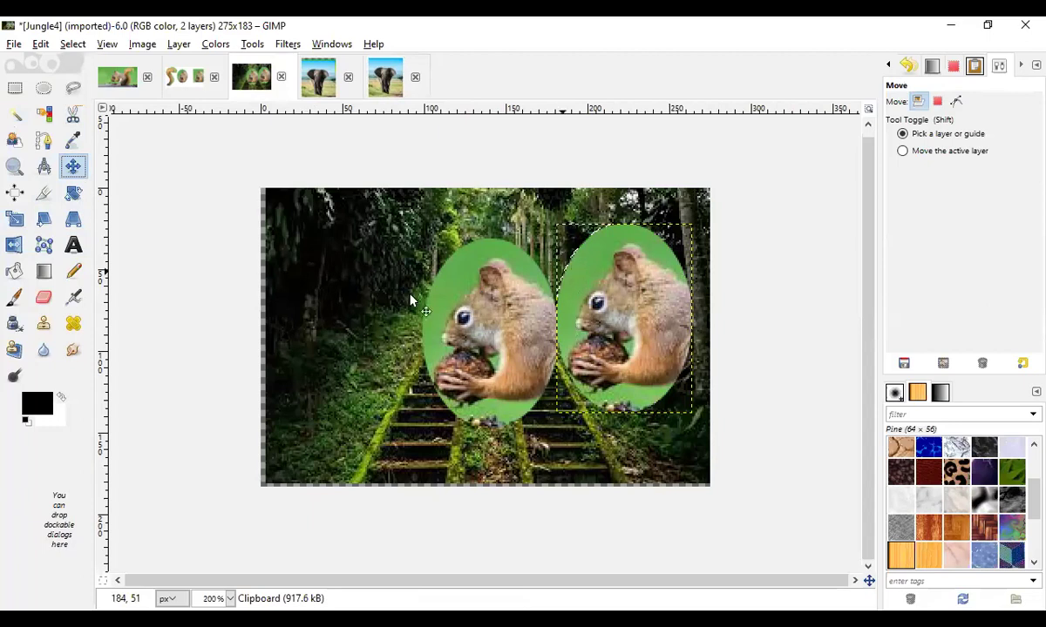
drag(574, 265, 319, 269)
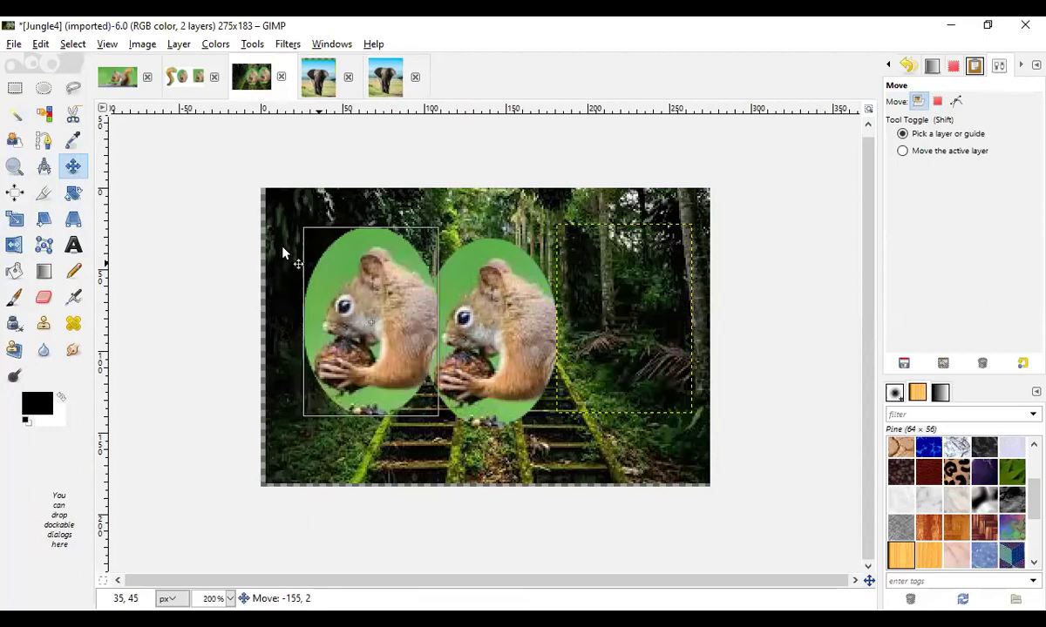
drag(283, 253, 246, 237)
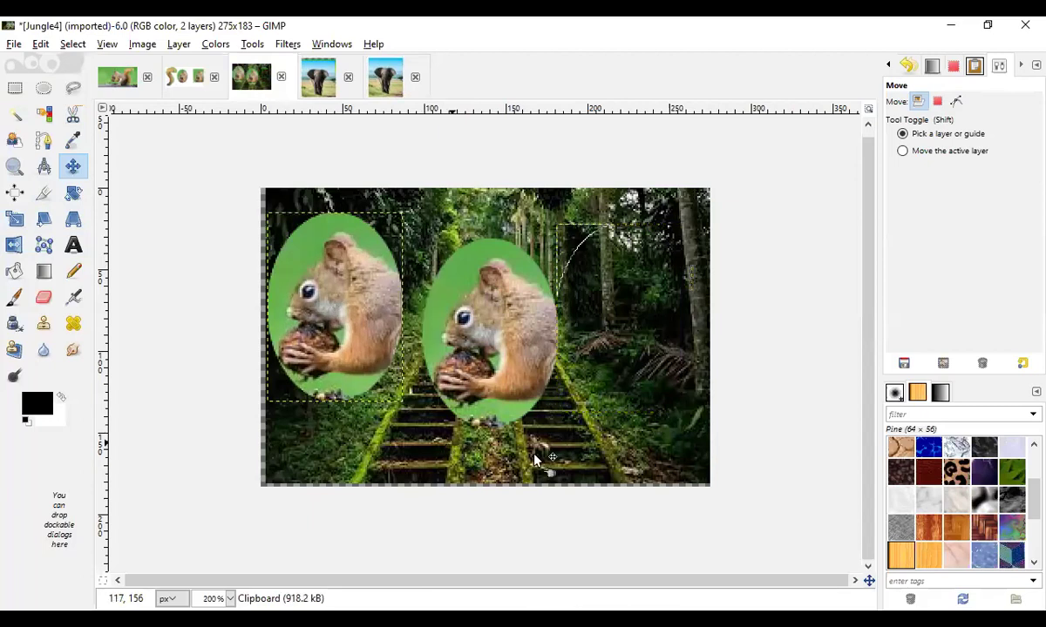
Step: Move the jungle background layer to the right and back close to its starting position
drag(448, 448, 536, 457)
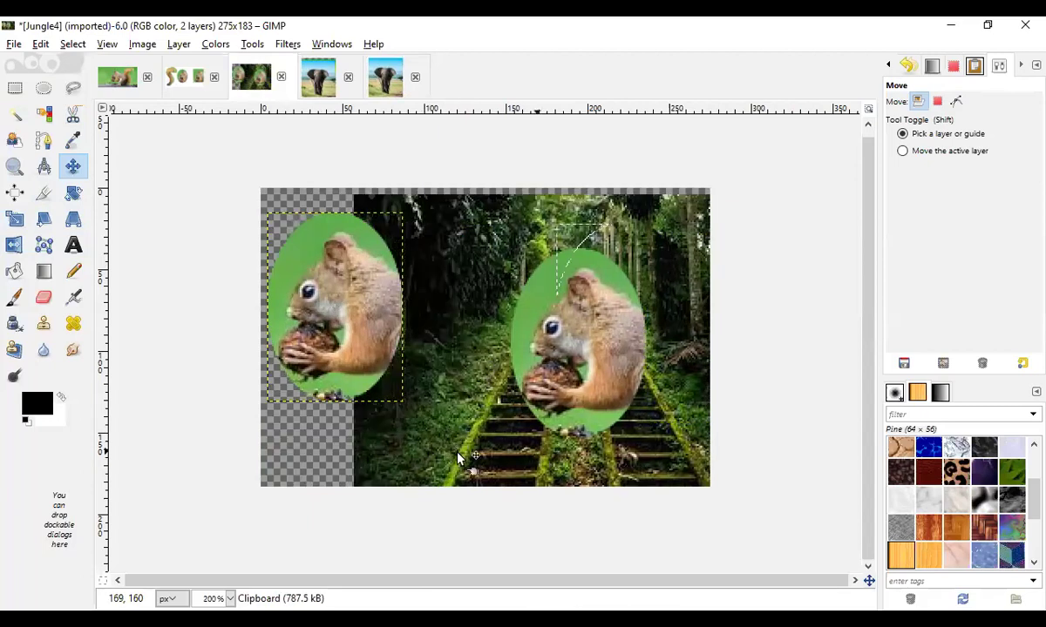
drag(456, 457, 370, 464)
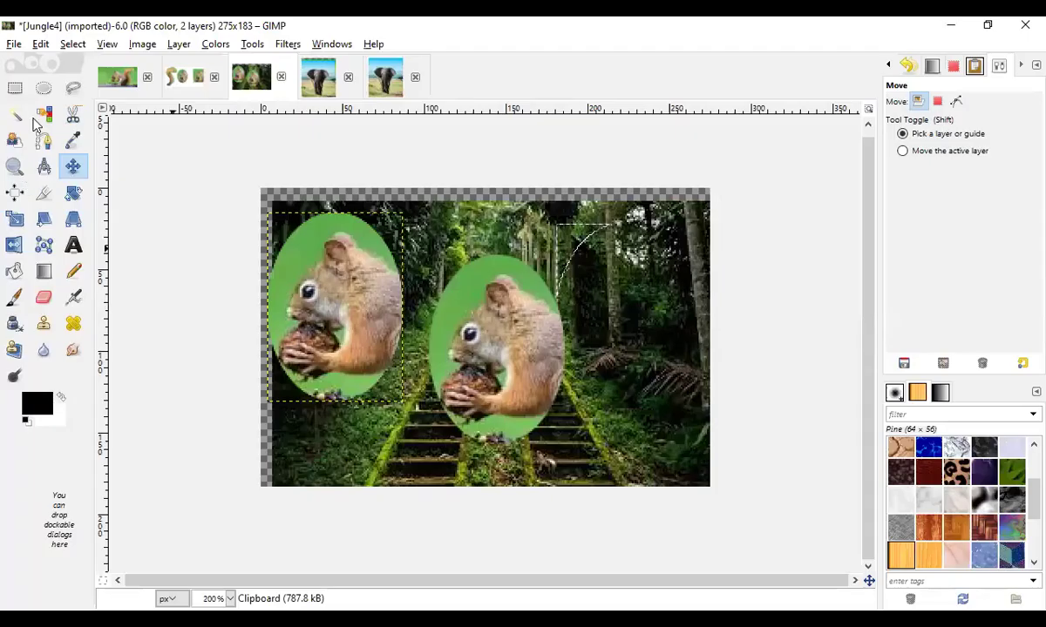
Step: Reposition the left squirrel oval slightly lower so that it sits just inside the jungle background's edge
click(15, 88)
key(ctrl+c)
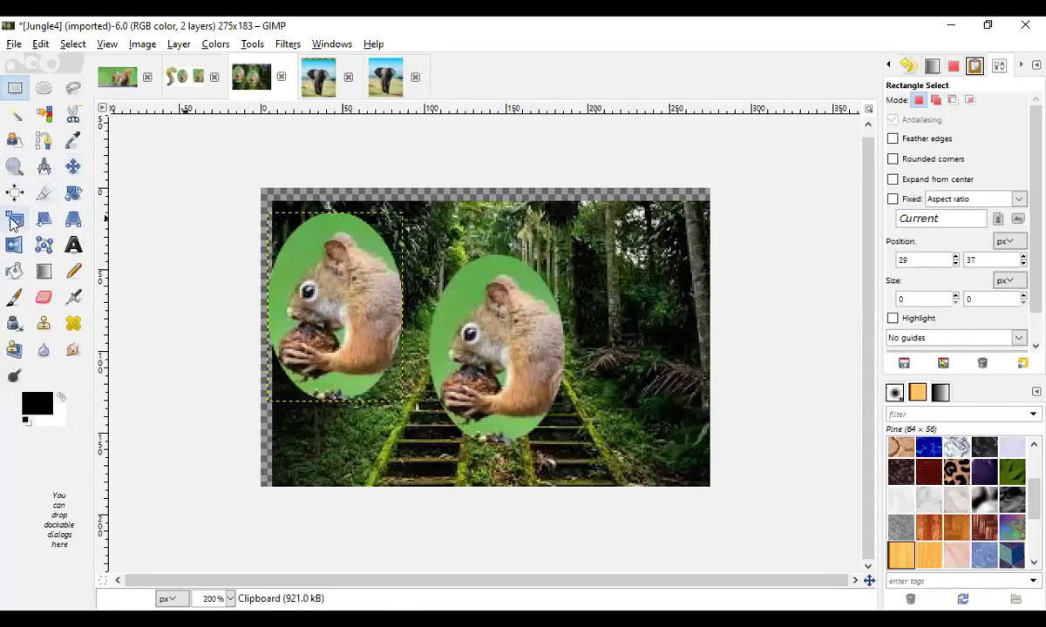
click(73, 167)
mouse_move(299, 281)
mouse_down()
mouse_move(264, 303)
mouse_move(278, 310)
mouse_move(299, 287)
mouse_up()
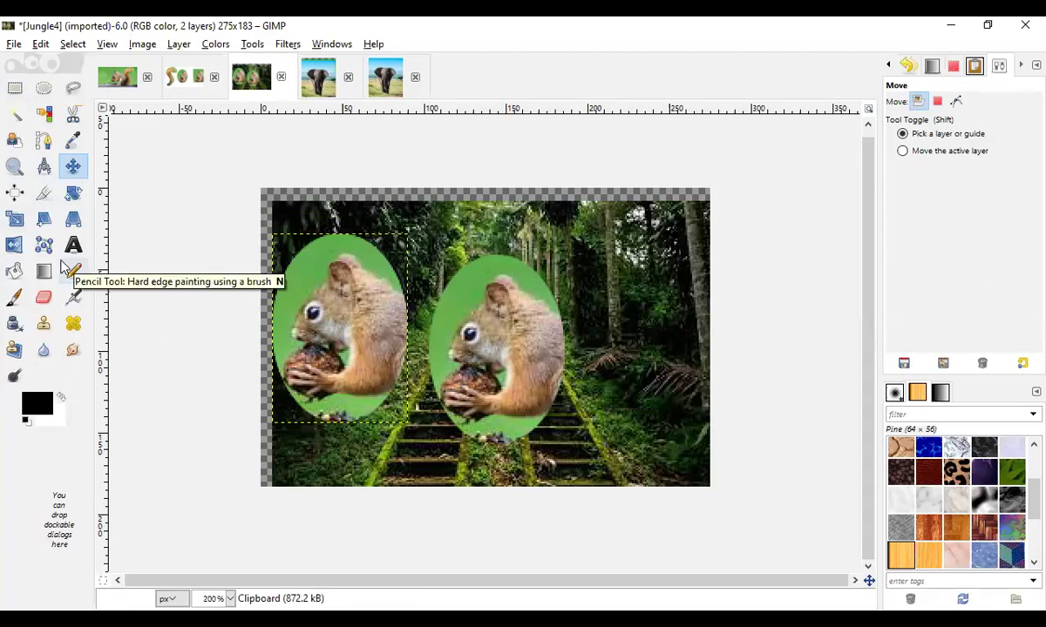
Step: Flip the left squirrel oval horizontally back and forth, ending with it facing the other squirrel
click(13, 247)
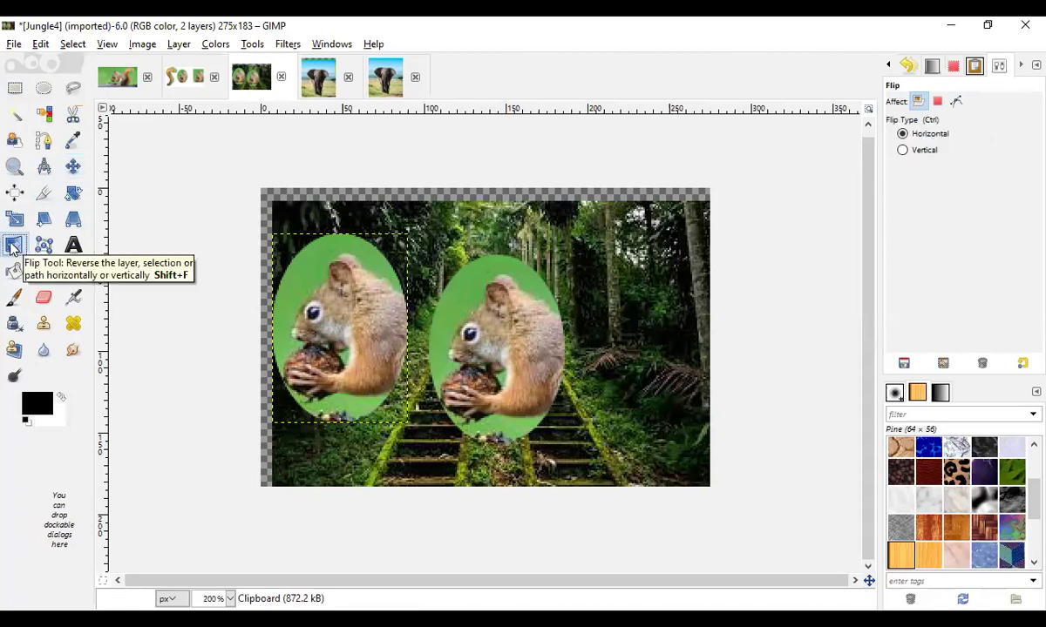
click(311, 264)
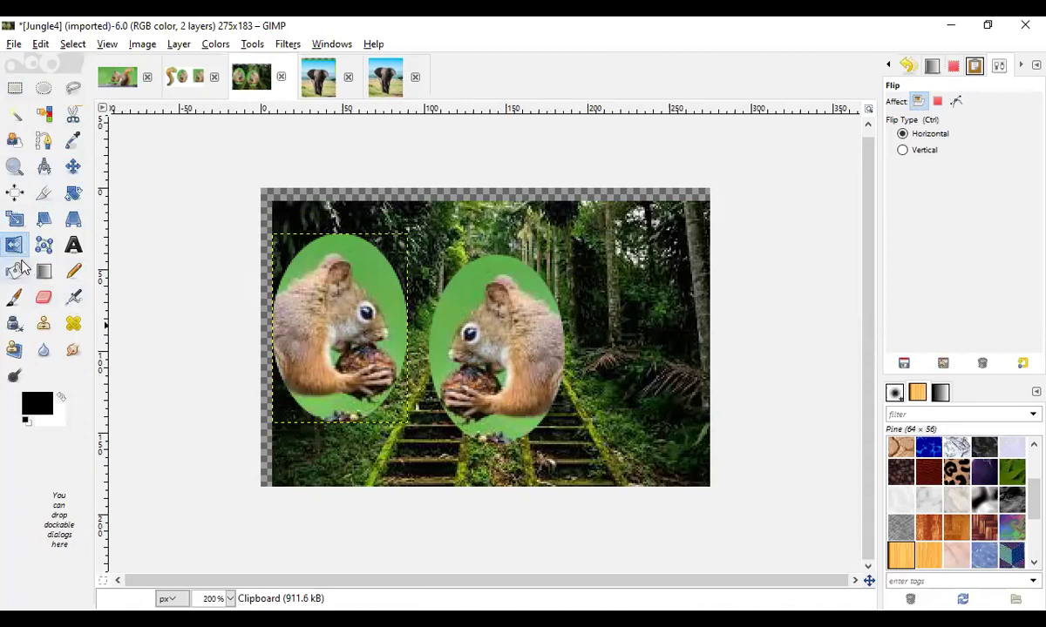
click(342, 301)
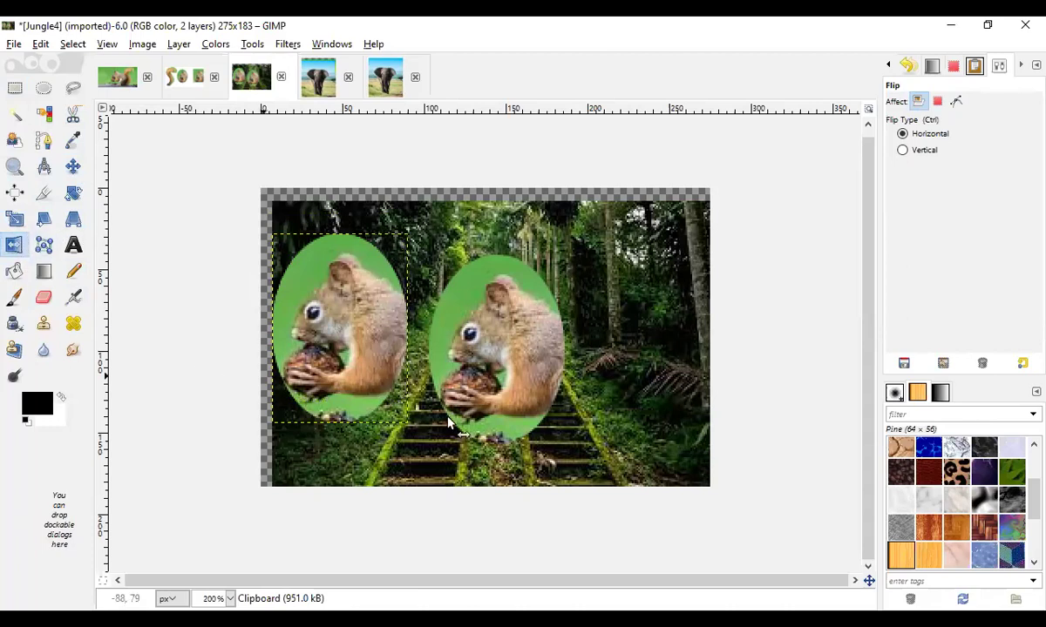
click(652, 433)
click(652, 433)
click(652, 433)
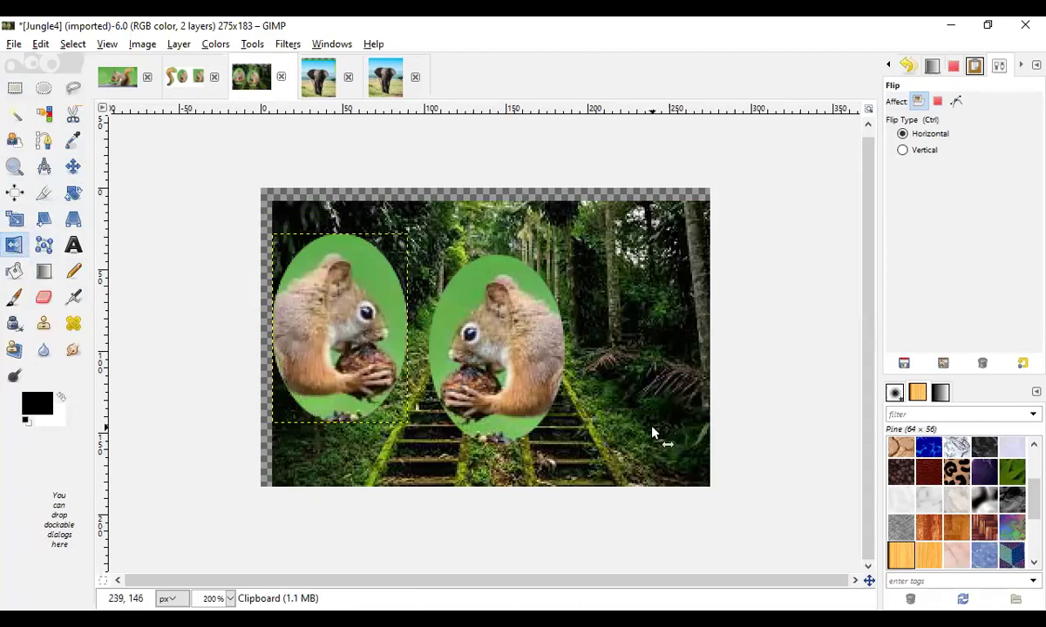
Step: Draw a narrow rectangular selection about 6 by 27 px in the lower right of the jungle image
click(15, 87)
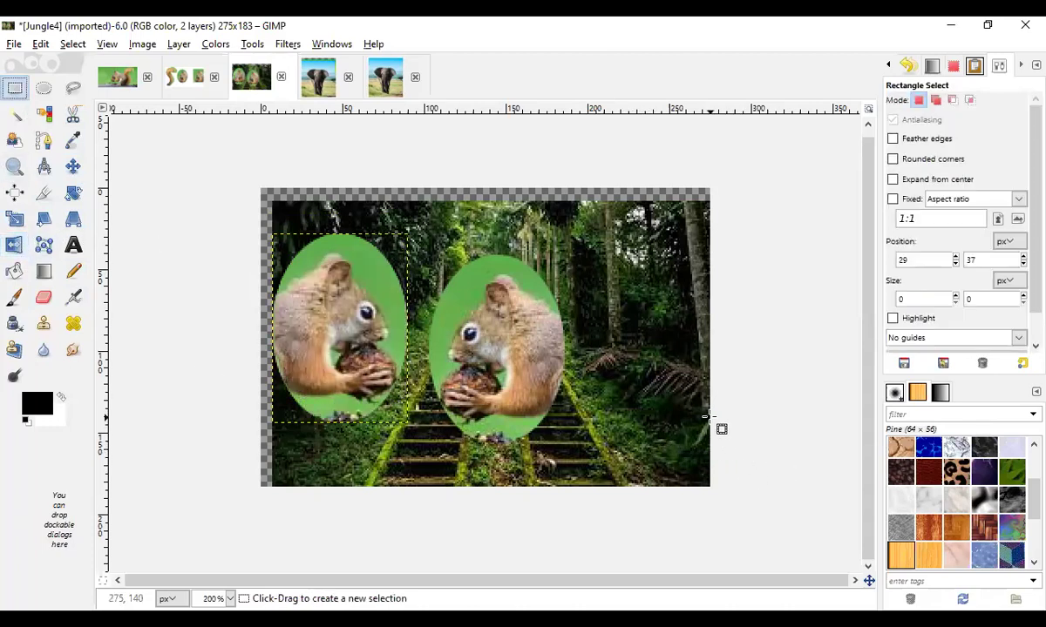
drag(643, 426, 653, 469)
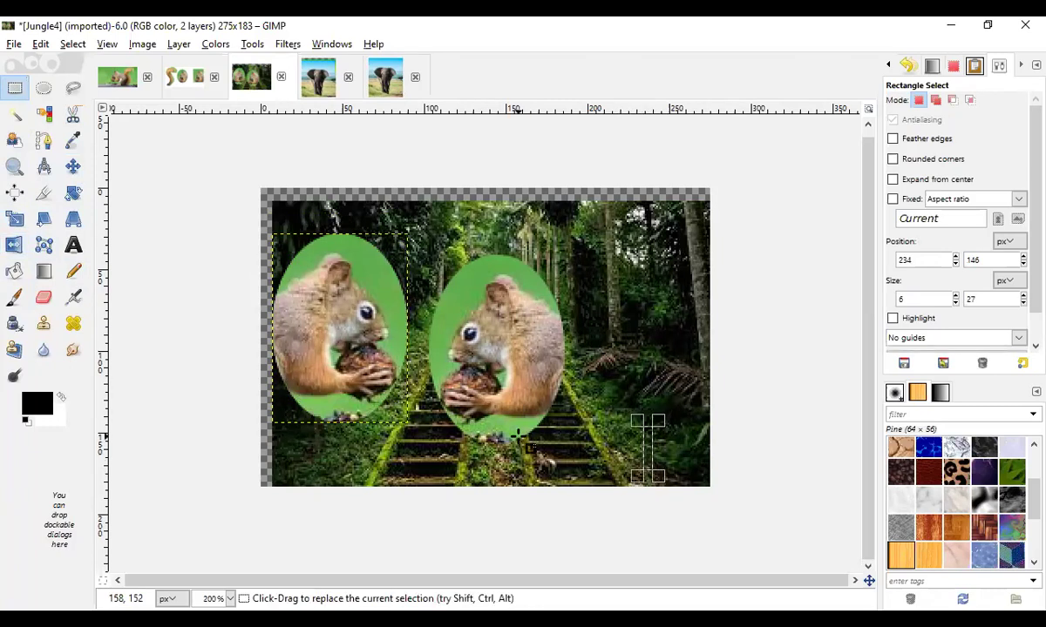
click(600, 407)
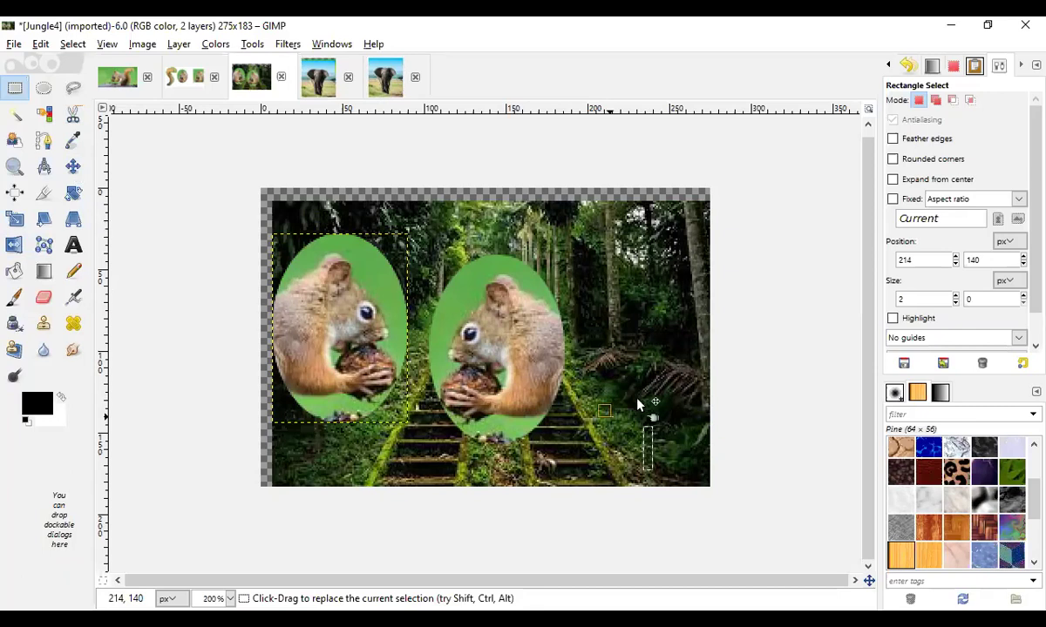
Step: Try moving the jungle background layer to the left, undo the move and return to the Flip tool
drag(554, 394, 608, 386)
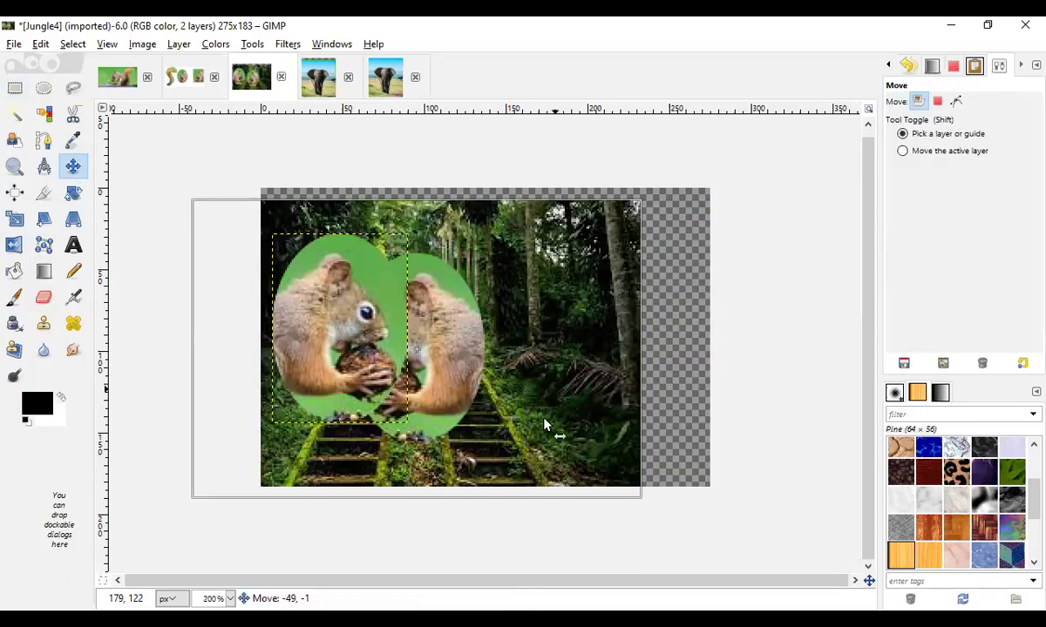
key(ctrl+z)
key(shift+f)
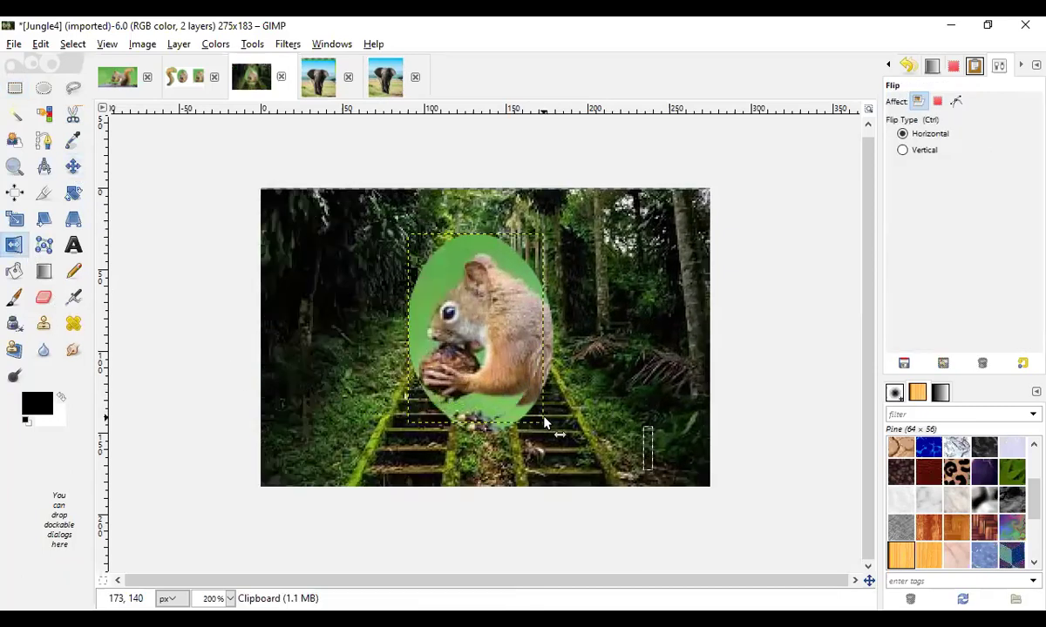
Step: Flip the squirrel oval horizontally back and forth across the narrow selection, ending with it directly beside the other squirrel and facing away
click(344, 356)
click(384, 364)
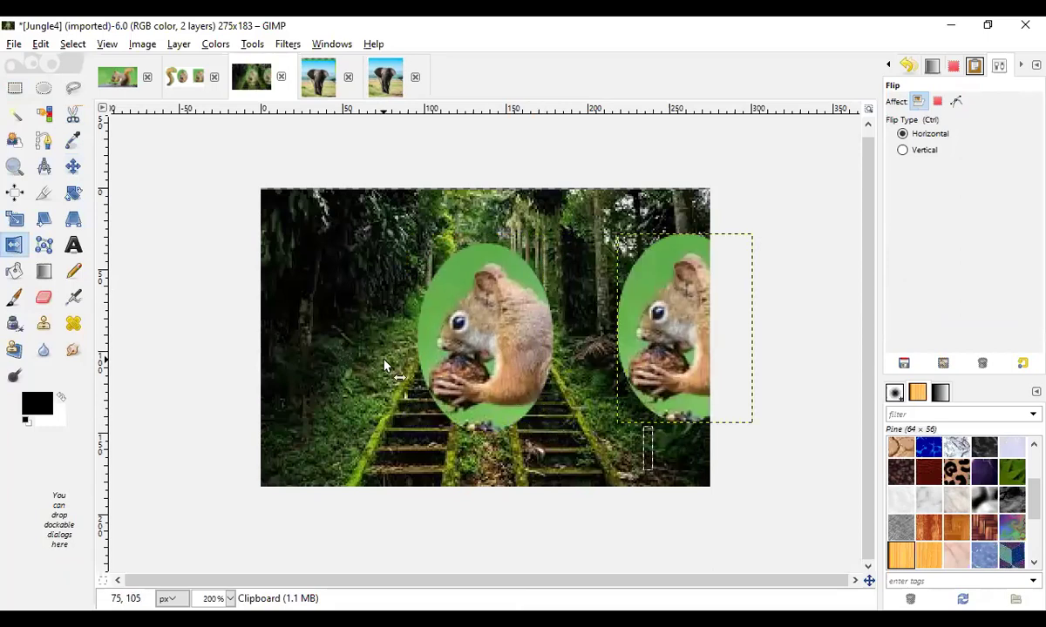
click(607, 361)
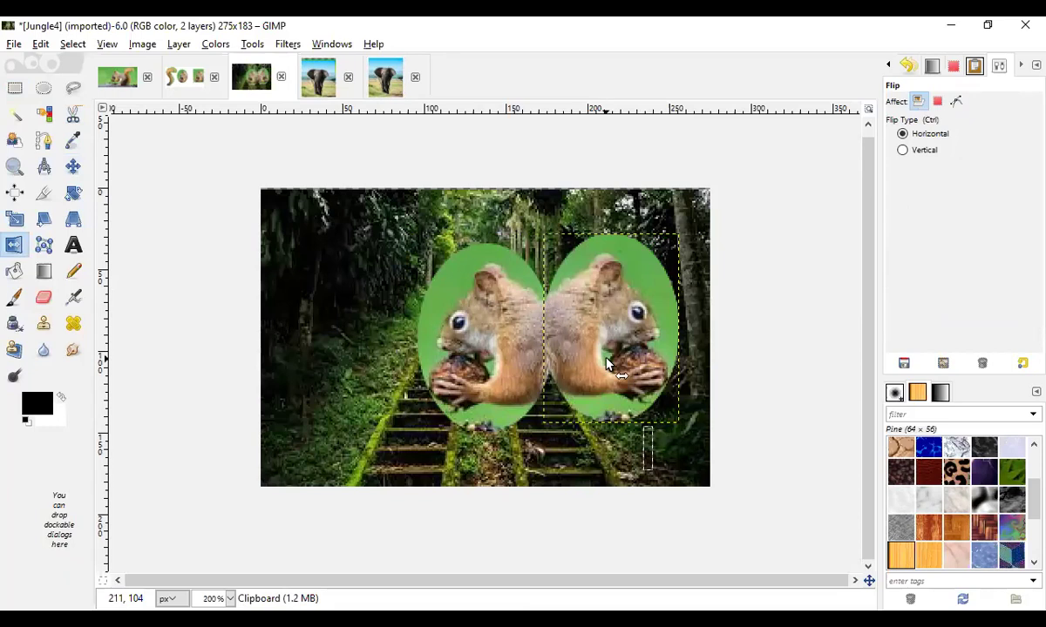
click(607, 361)
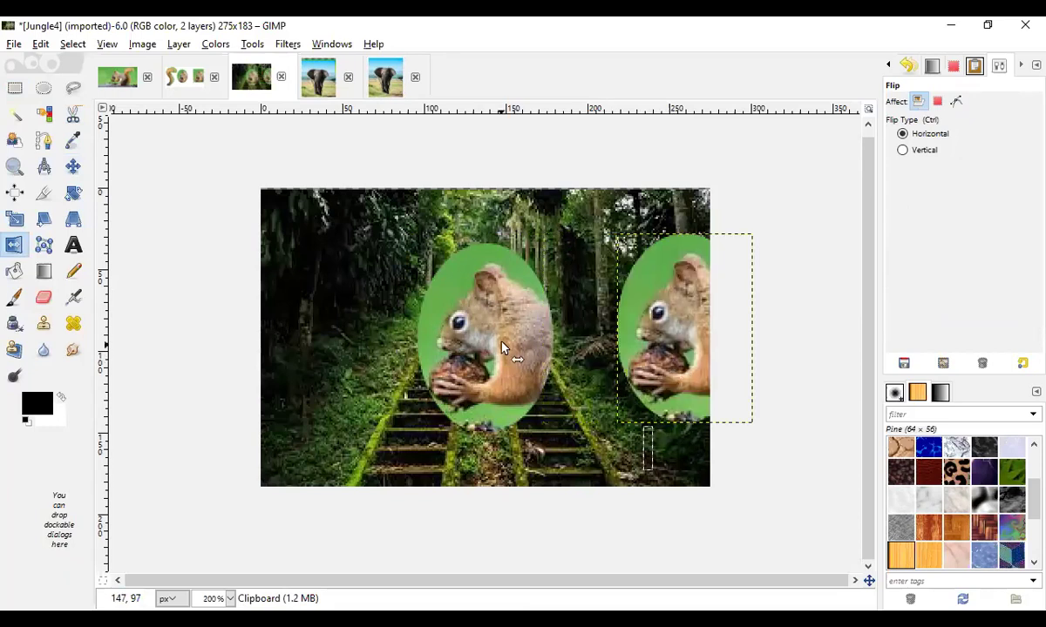
click(276, 350)
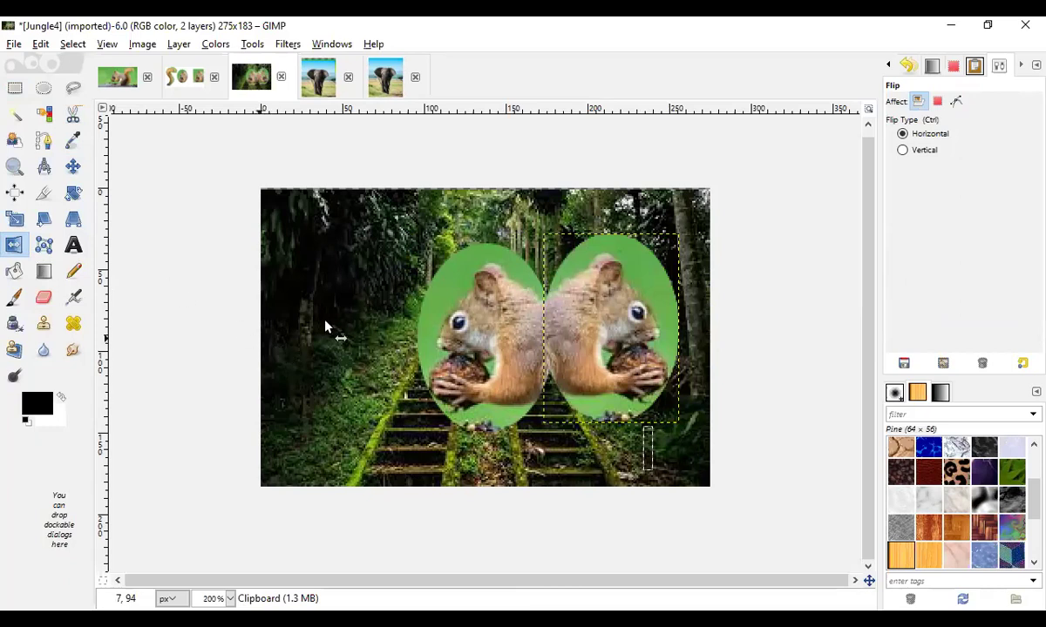
Step: Clear the narrow rectangular selection and flip the right squirrel oval horizontally back and forth in place, ending with it facing right
key(r)
click(366, 340)
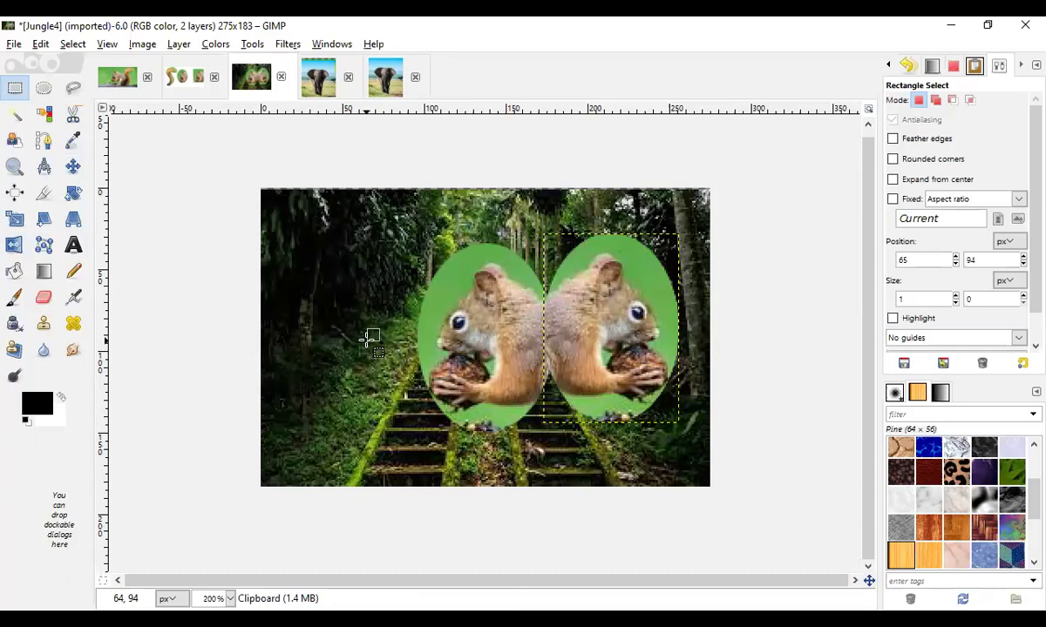
click(14, 245)
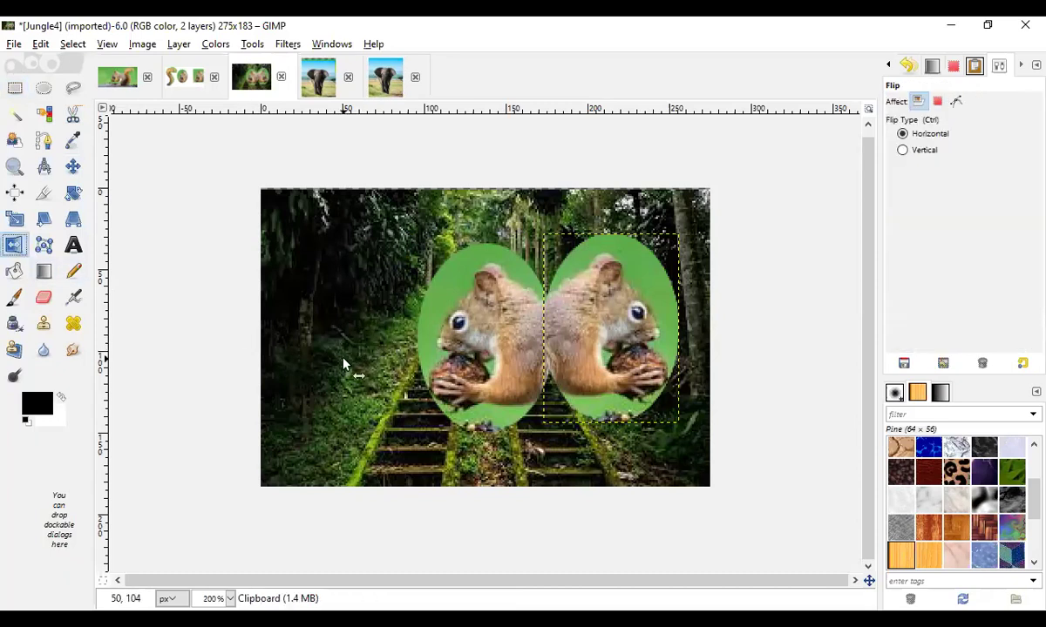
click(343, 364)
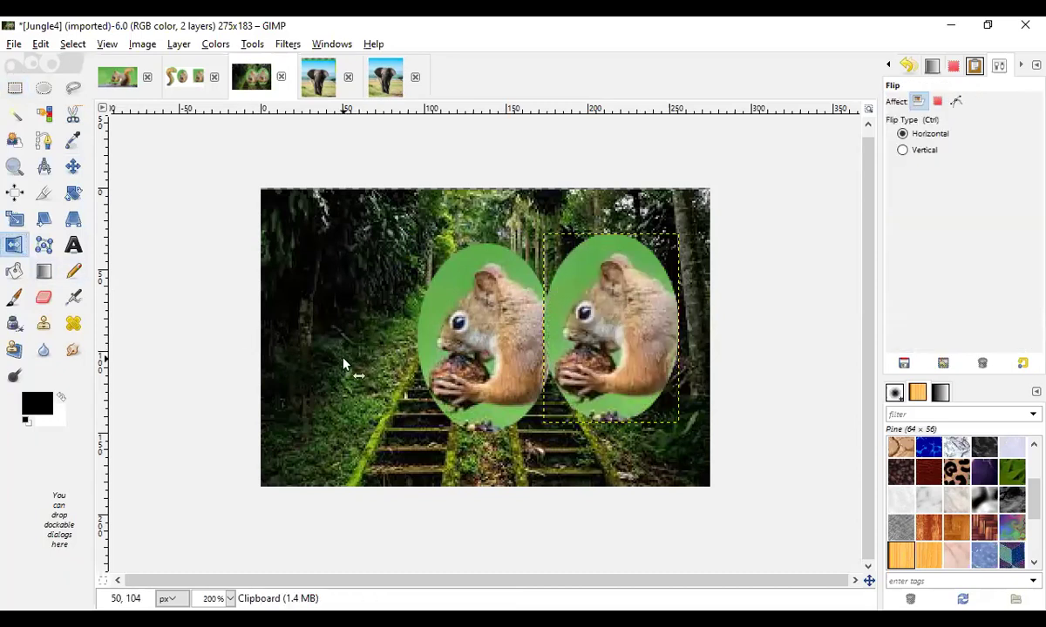
click(658, 355)
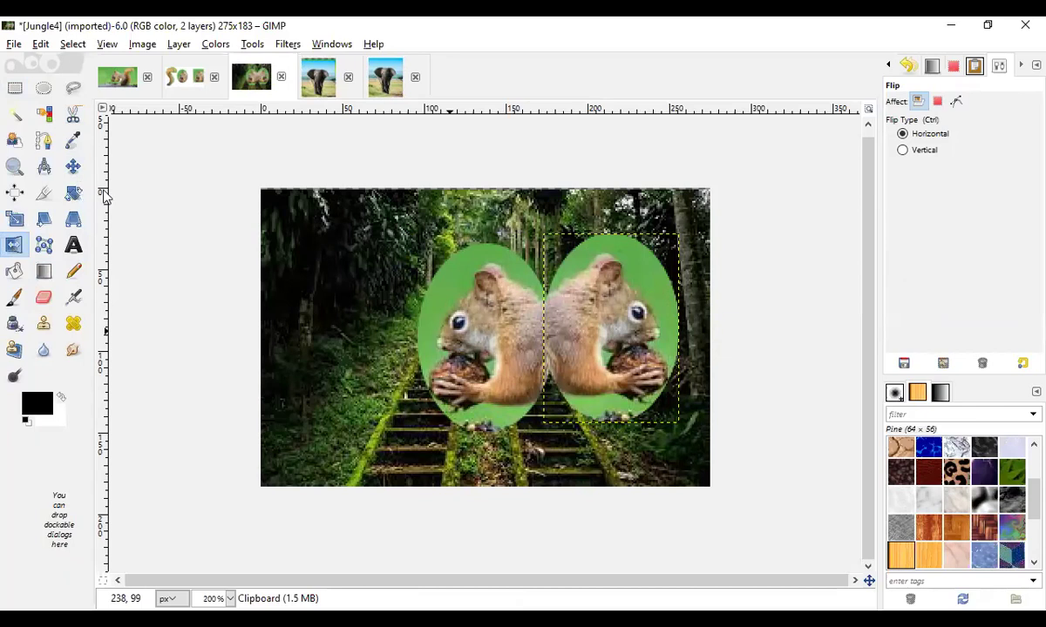
Step: Move the right squirrel oval over to the jungle image's right edge and shift the jungle background layer 1 px left
key(m)
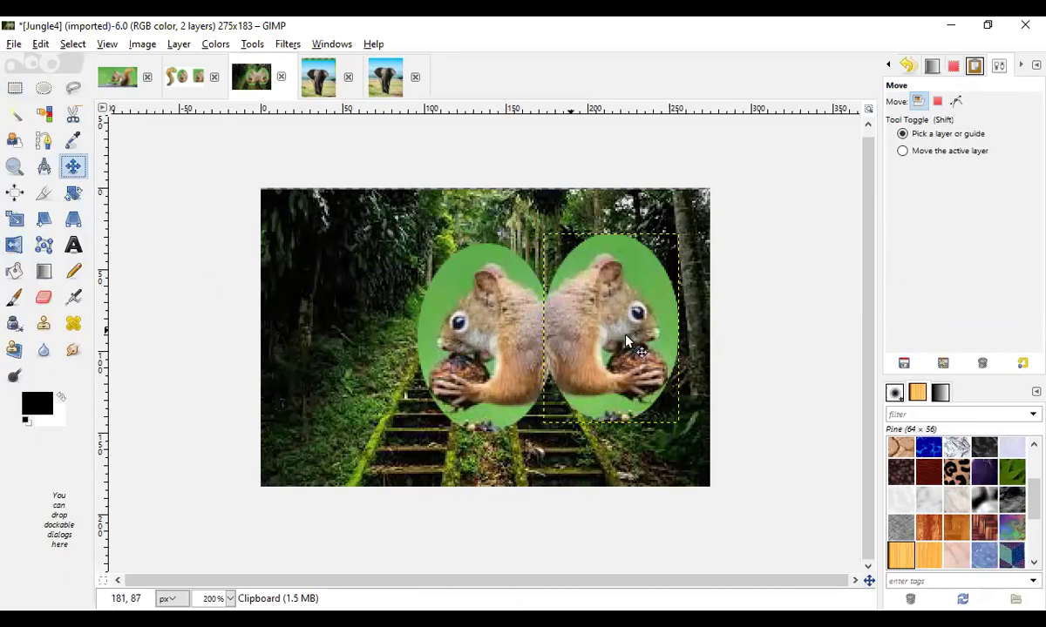
key(ctrl+z)
click(13, 87)
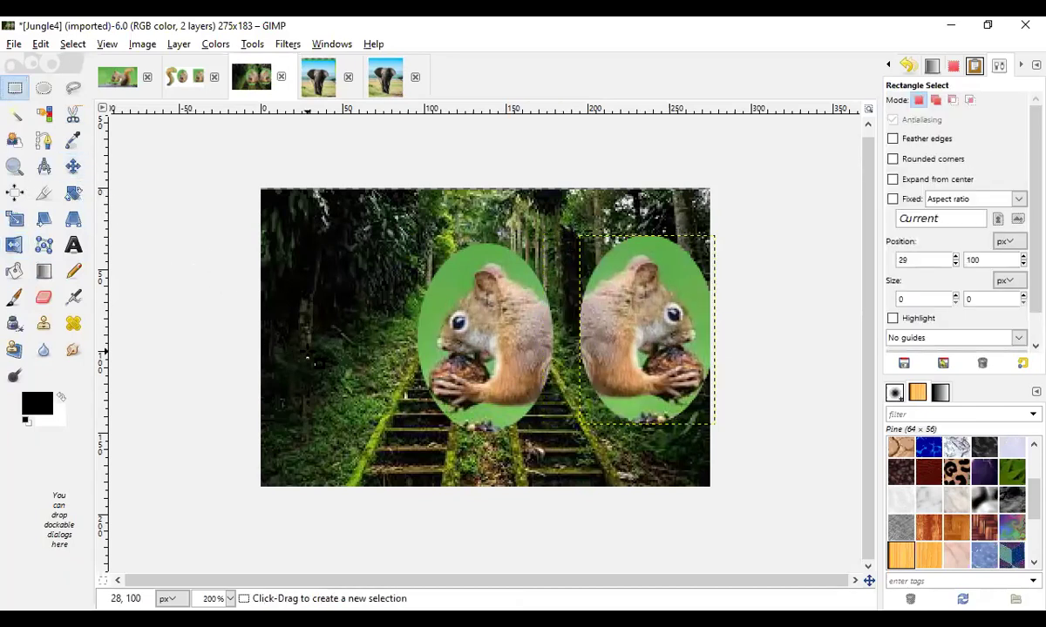
click(73, 166)
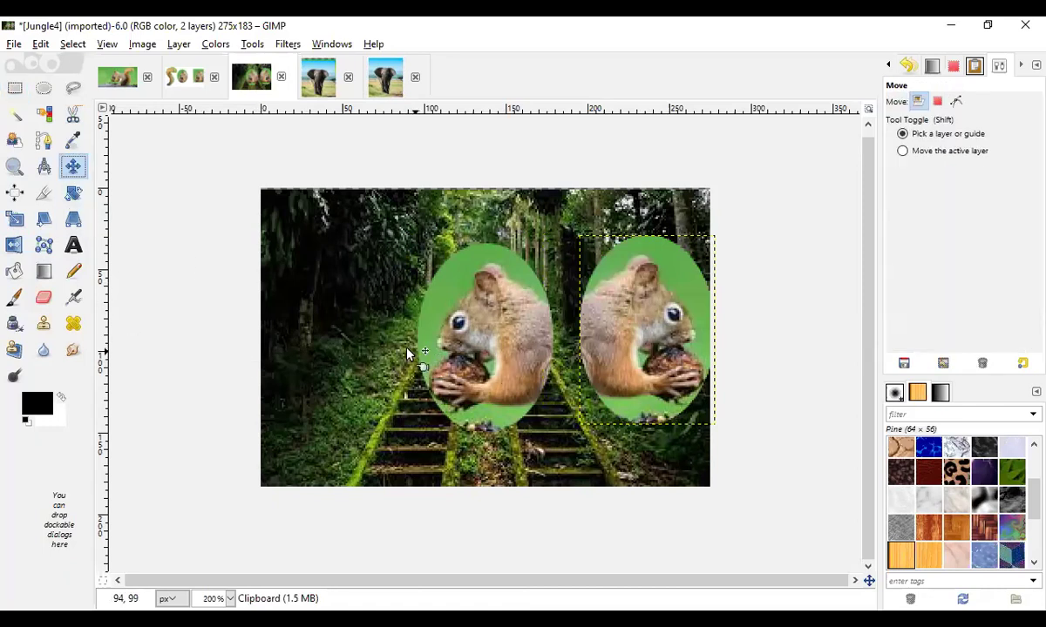
drag(393, 352, 392, 352)
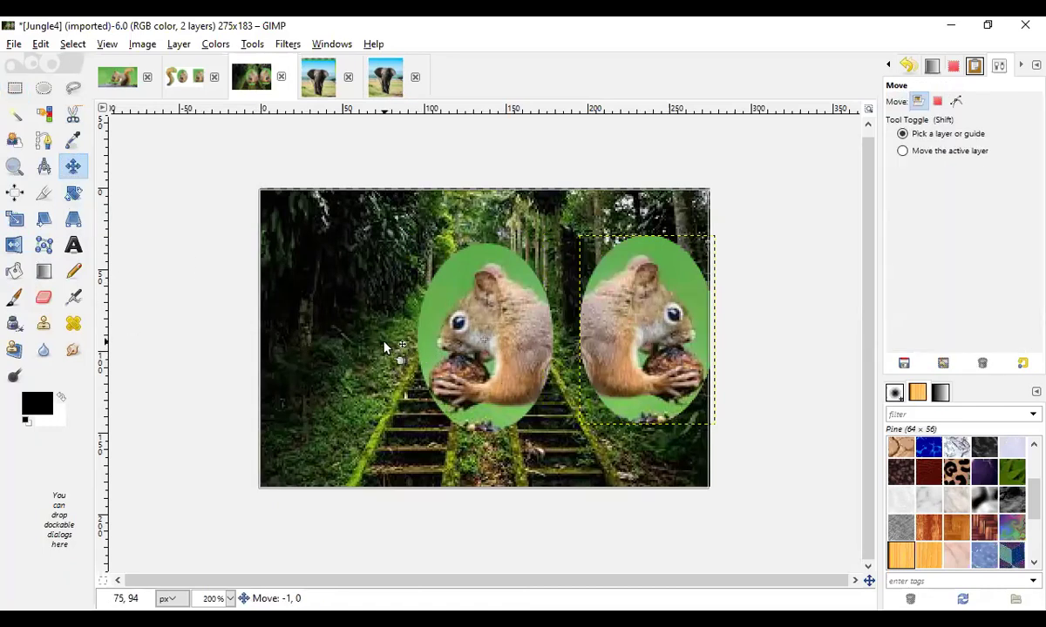
Step: Flip the right squirrel oval horizontally to face the other squirrel and flip it back to face right
click(14, 245)
click(324, 353)
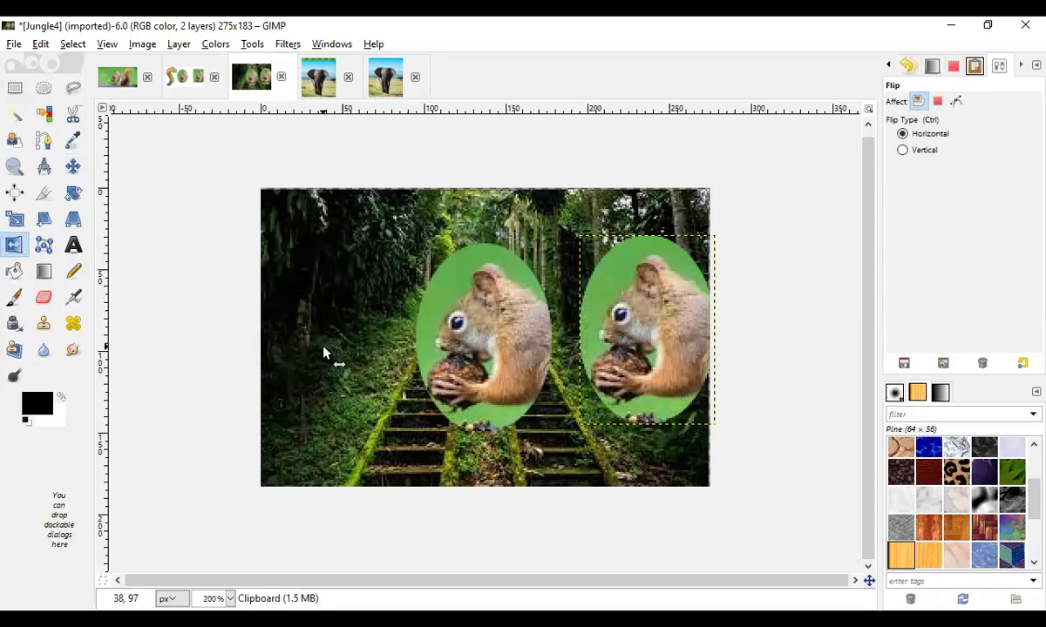
click(323, 353)
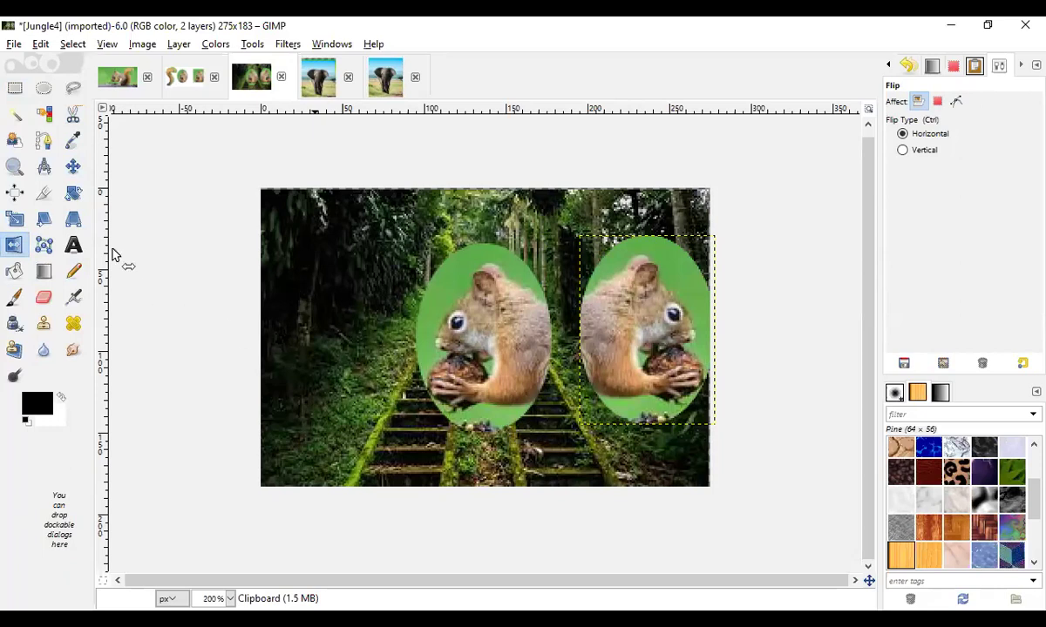
Step: In the elephant image with the sky selection, flip the selected area horizontally twice and try to select the whole image
key(ctrl+Tab)
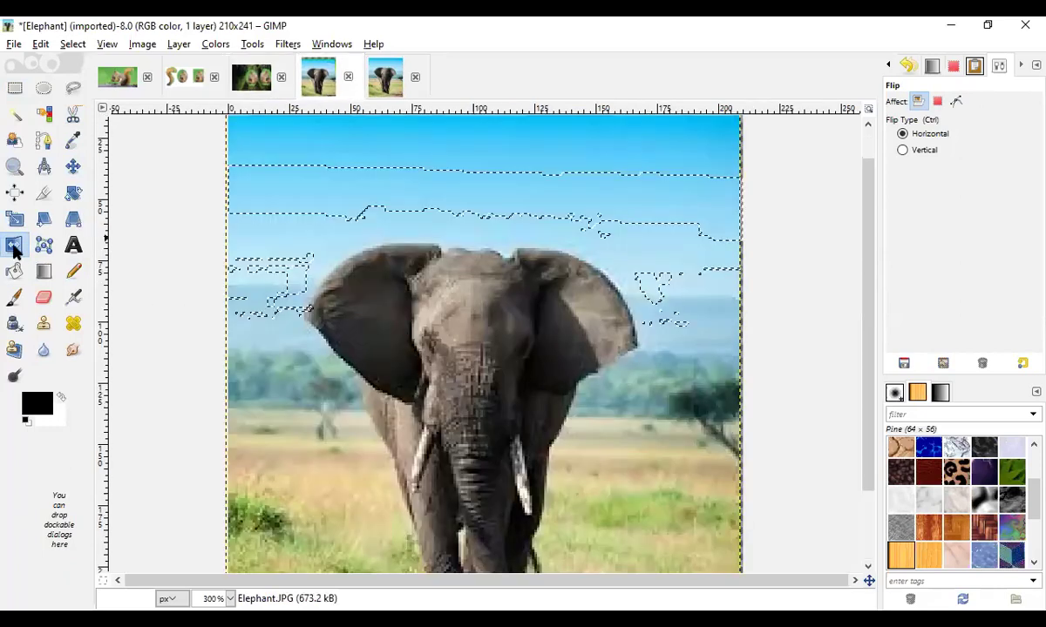
click(301, 381)
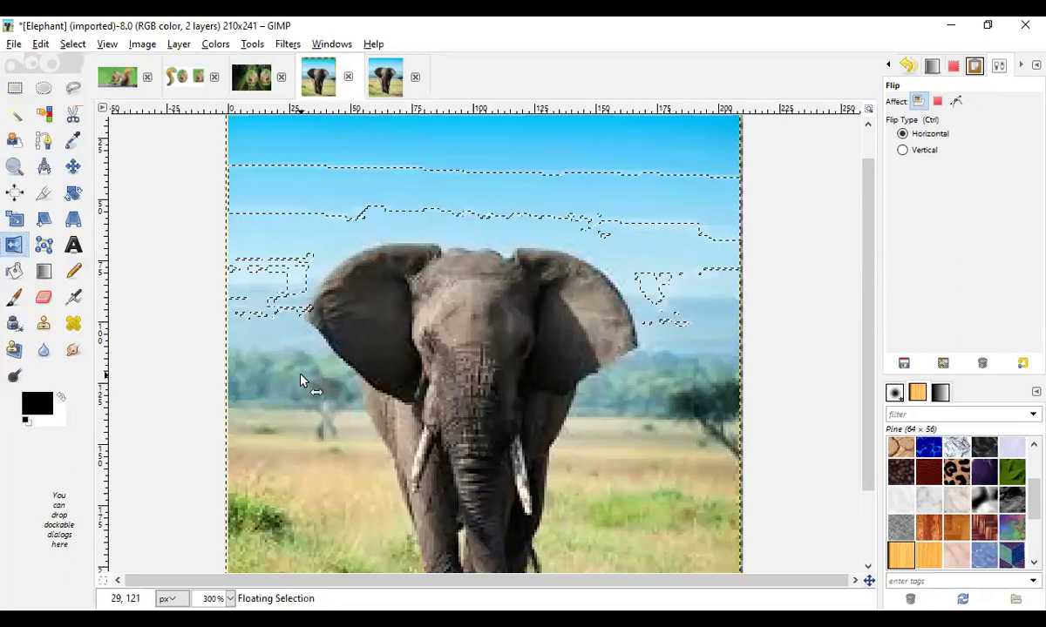
click(300, 381)
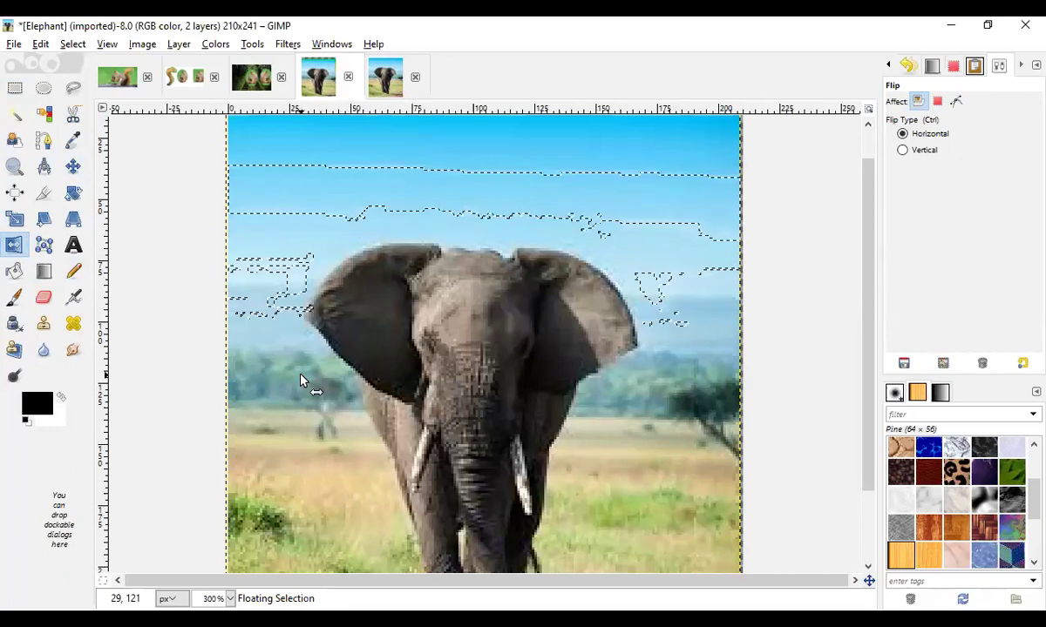
click(73, 45)
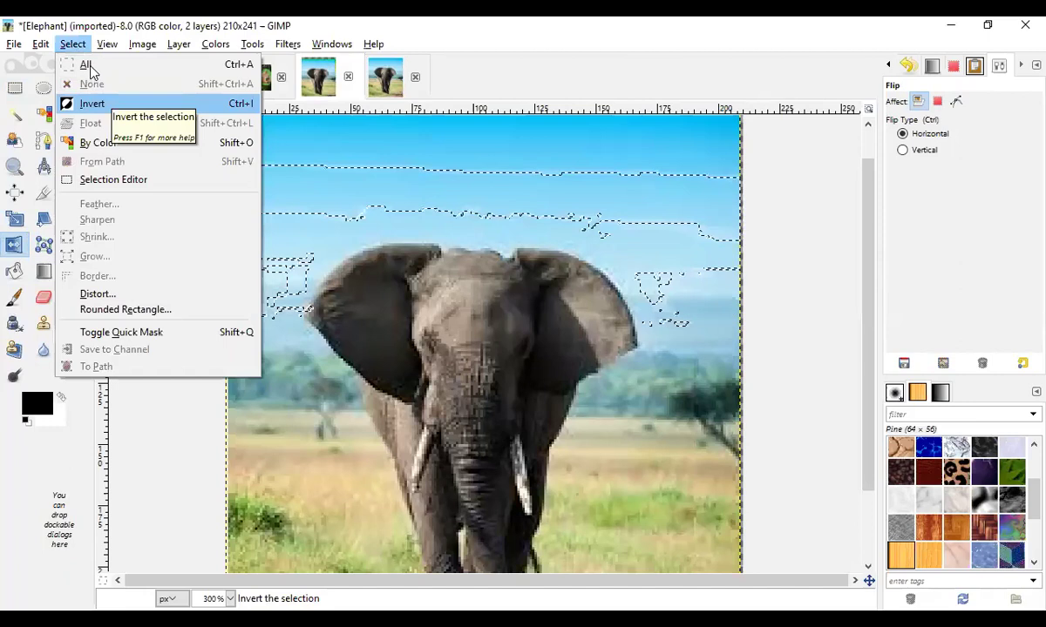
click(85, 63)
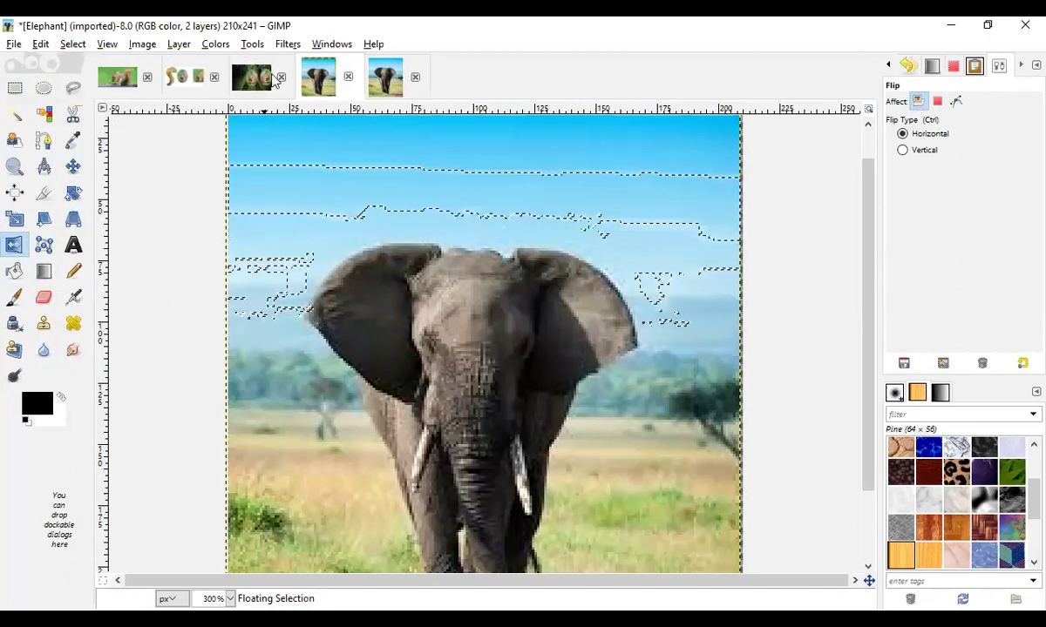
Step: Switch to the other elephant image and flip it horizontally back and forth, ending with the elephant mirrored
click(387, 80)
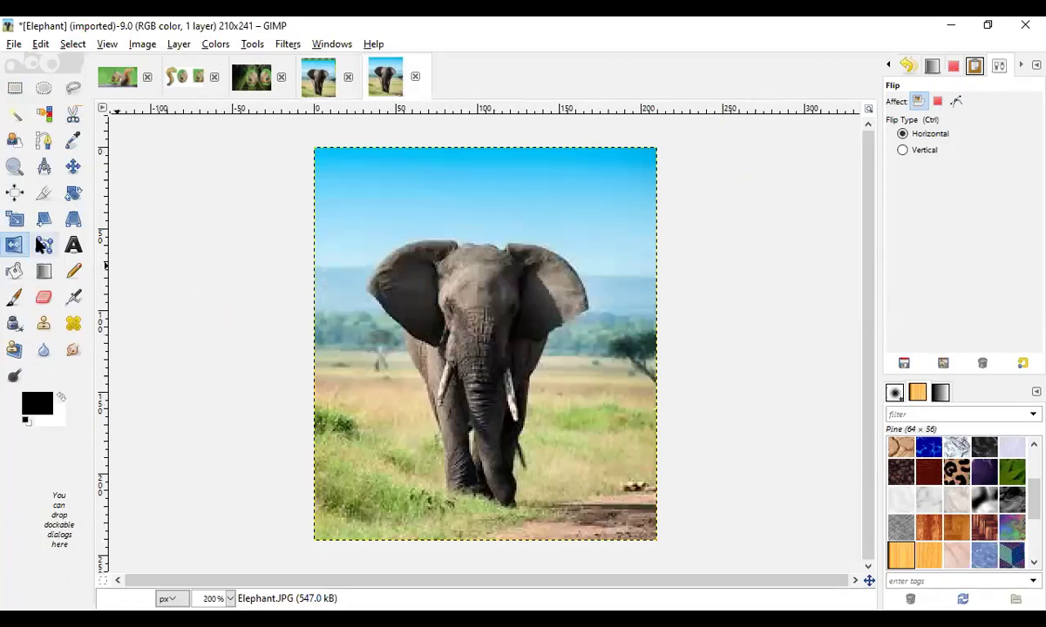
click(380, 342)
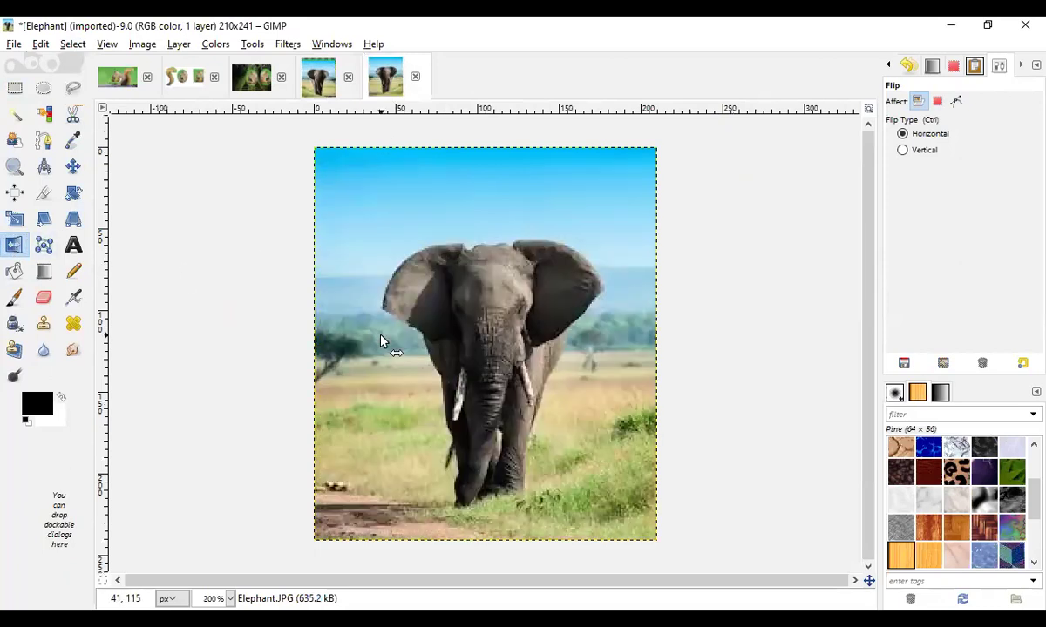
click(380, 342)
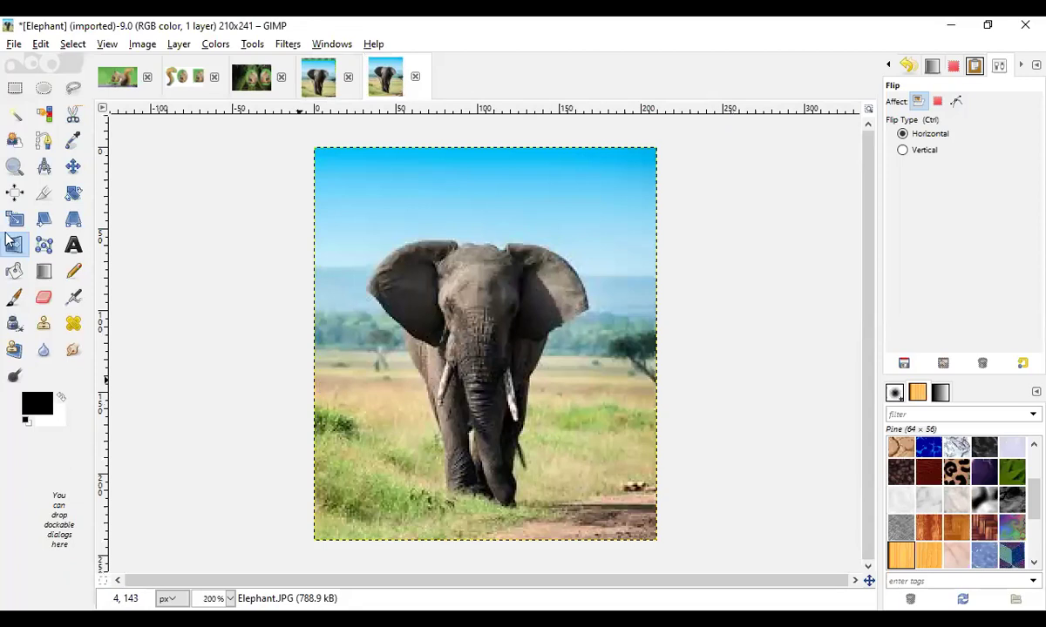
click(390, 389)
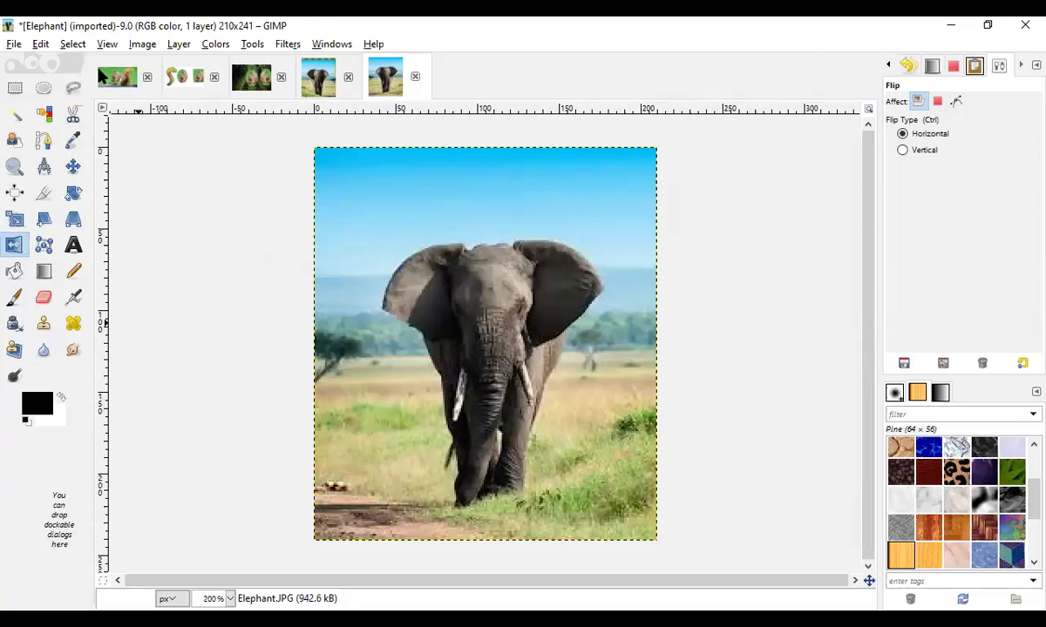
Step: Switch to the original squirrel image and repeatedly flip its oval selection horizontally, ending with the squirrel's head facing left
click(103, 76)
click(293, 303)
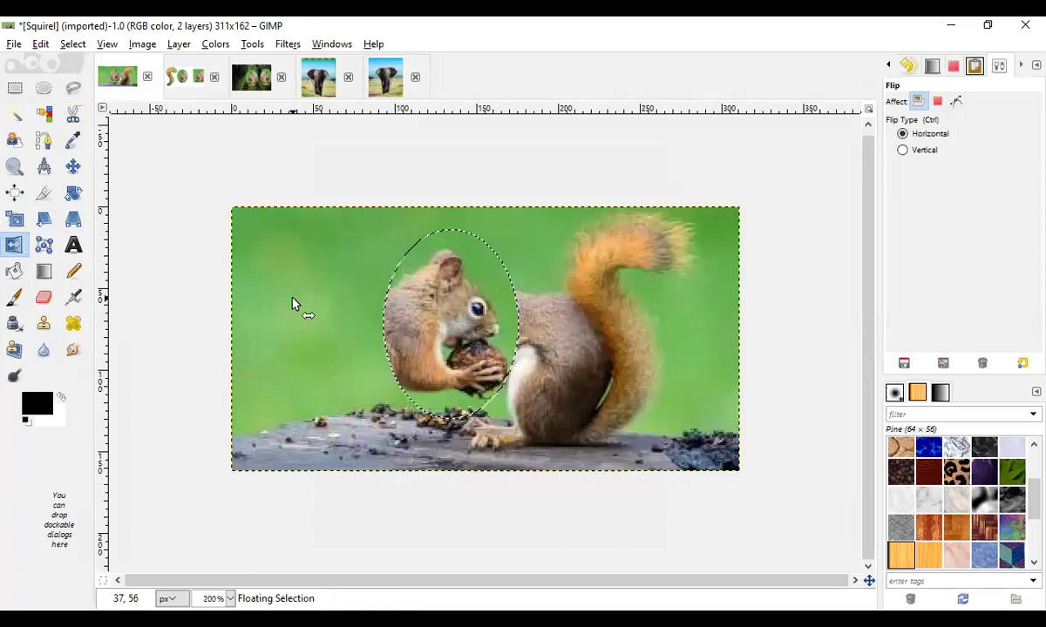
click(293, 303)
click(293, 304)
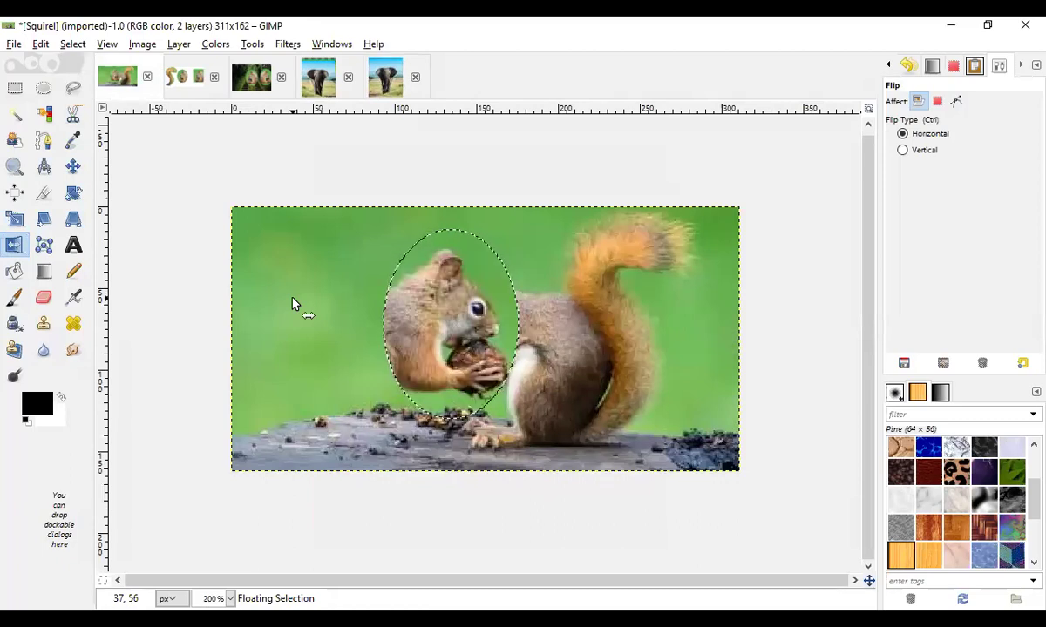
click(293, 303)
click(292, 304)
click(293, 303)
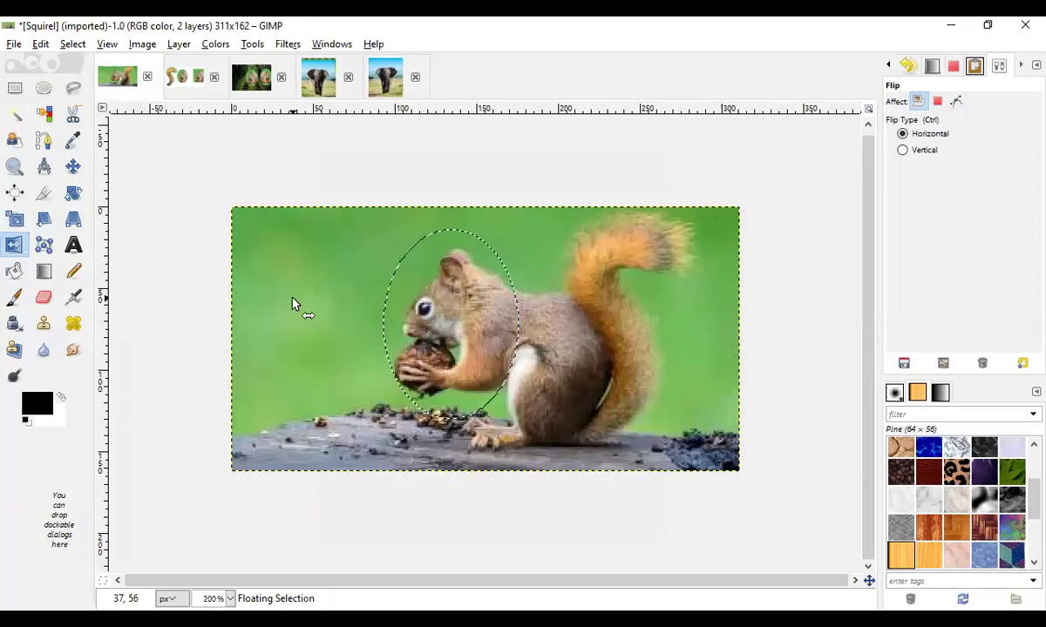
click(293, 303)
click(292, 304)
click(293, 303)
click(293, 303)
click(293, 303)
click(293, 303)
click(293, 303)
click(293, 303)
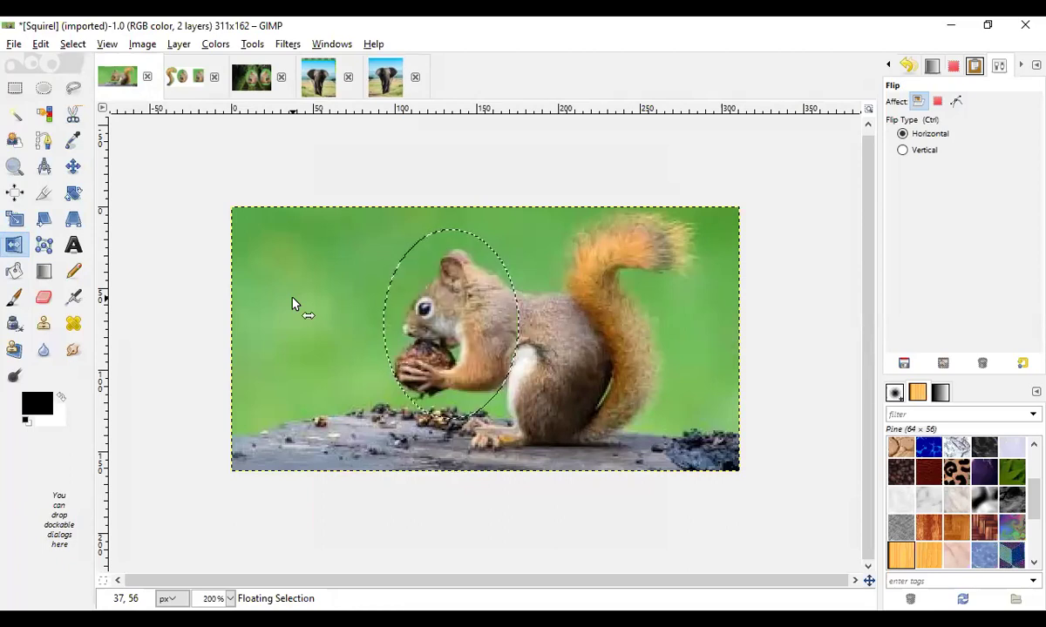
Step: Try to select the whole squirrel image and open the Selection Editor
click(76, 44)
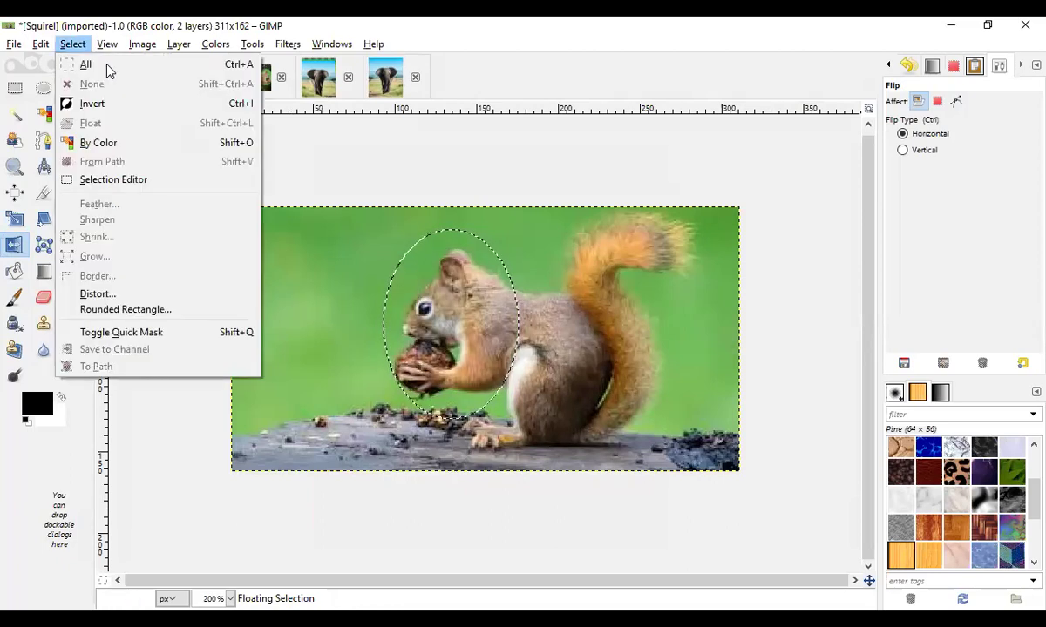
click(100, 61)
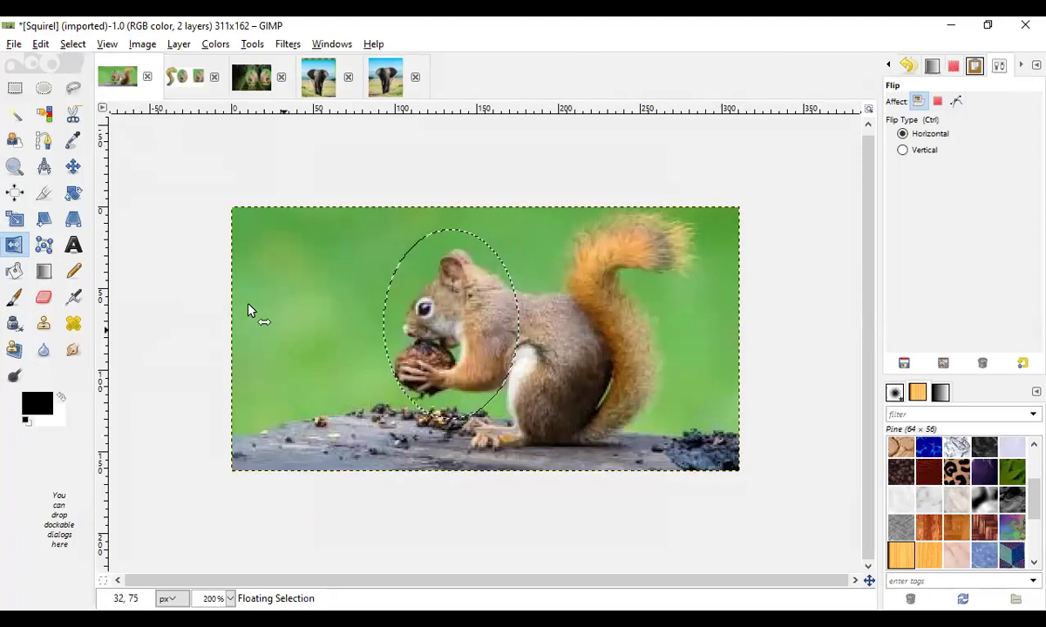
click(73, 44)
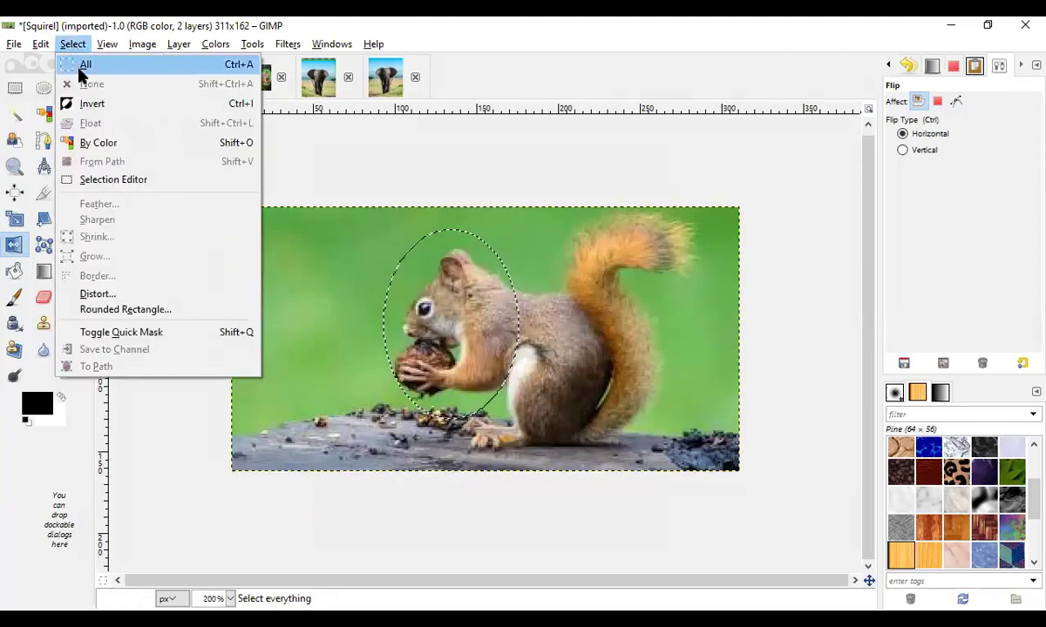
click(112, 180)
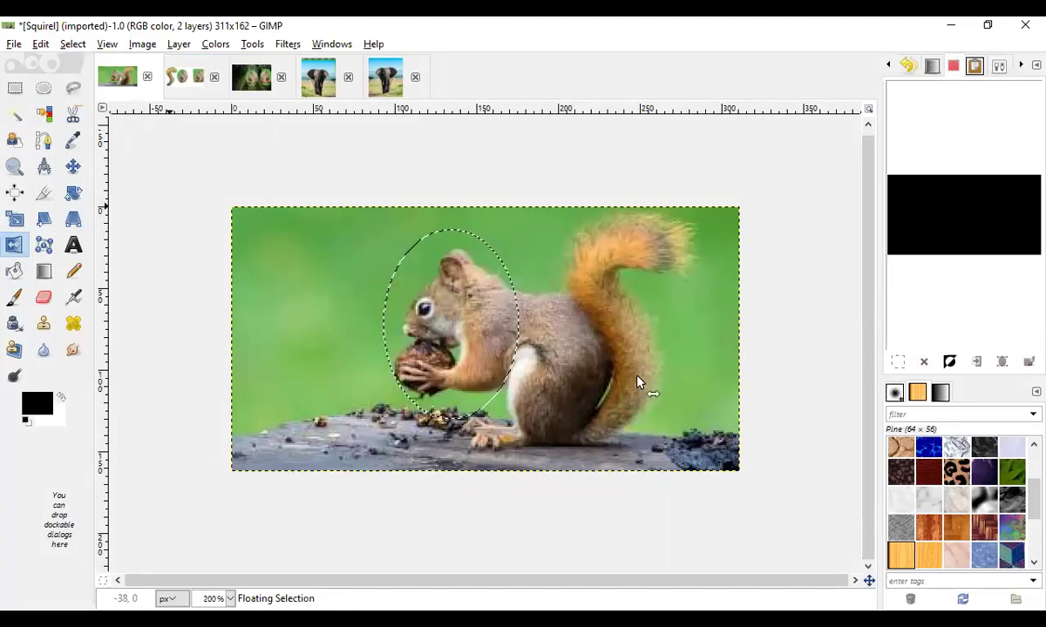
Step: Flip the oval selection in the squirrel image horizontally and back, and return to the Flip tool's options
click(153, 240)
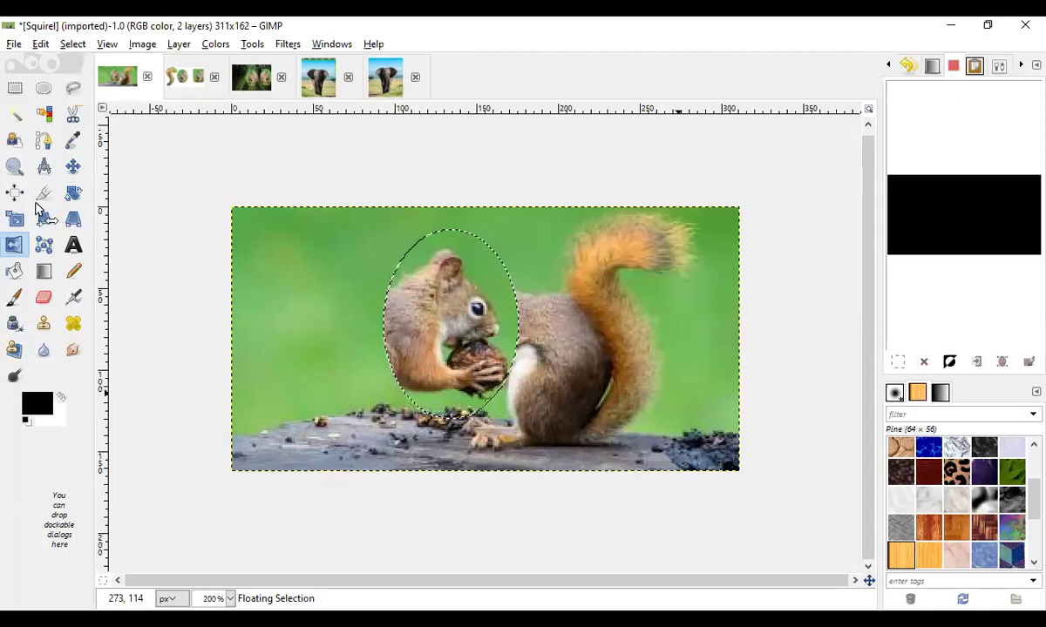
click(121, 257)
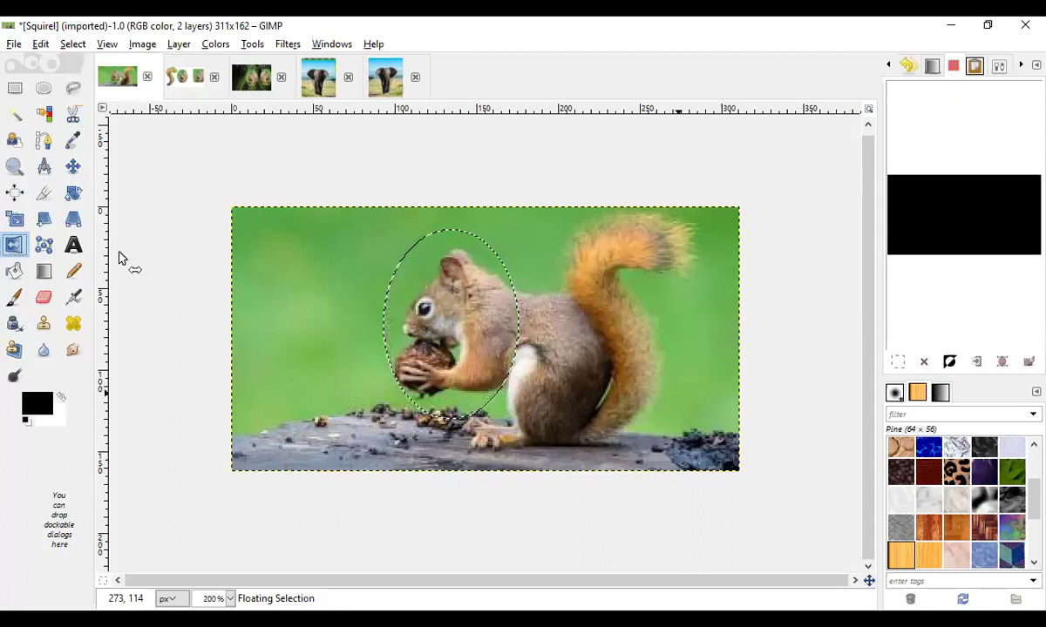
double_click(12, 94)
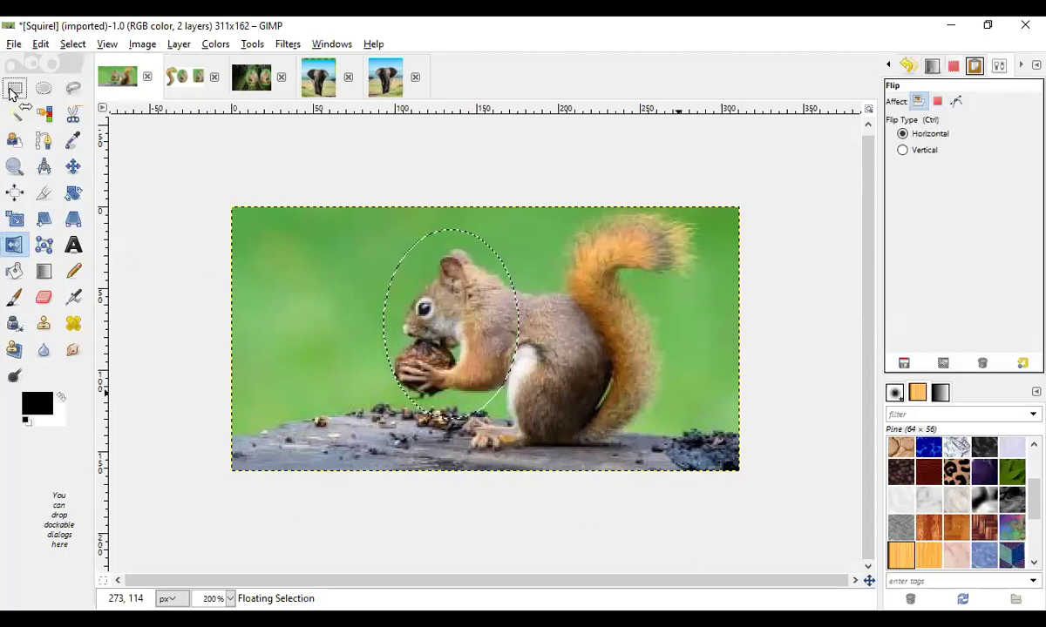
click(73, 190)
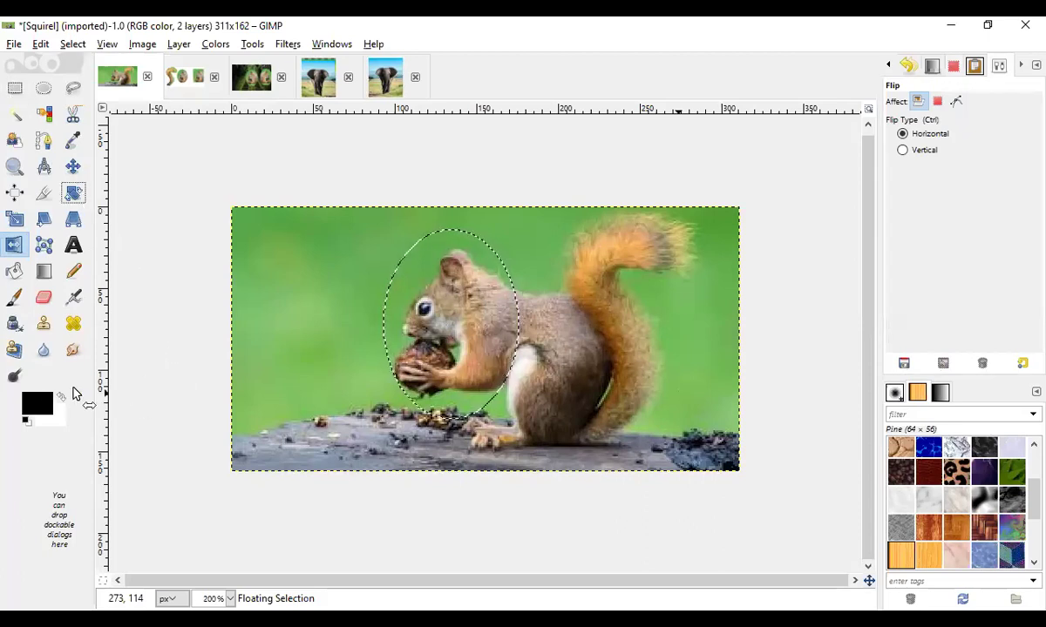
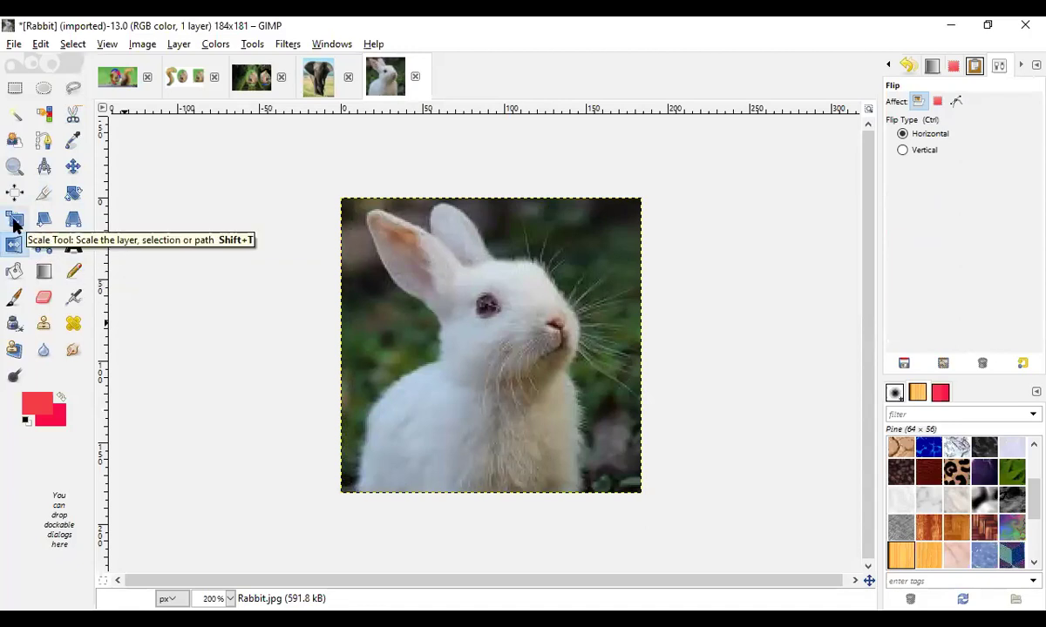
Step: Rotate the rabbit layer by about 179.86 degrees so that the rabbit is upside down
click(72, 196)
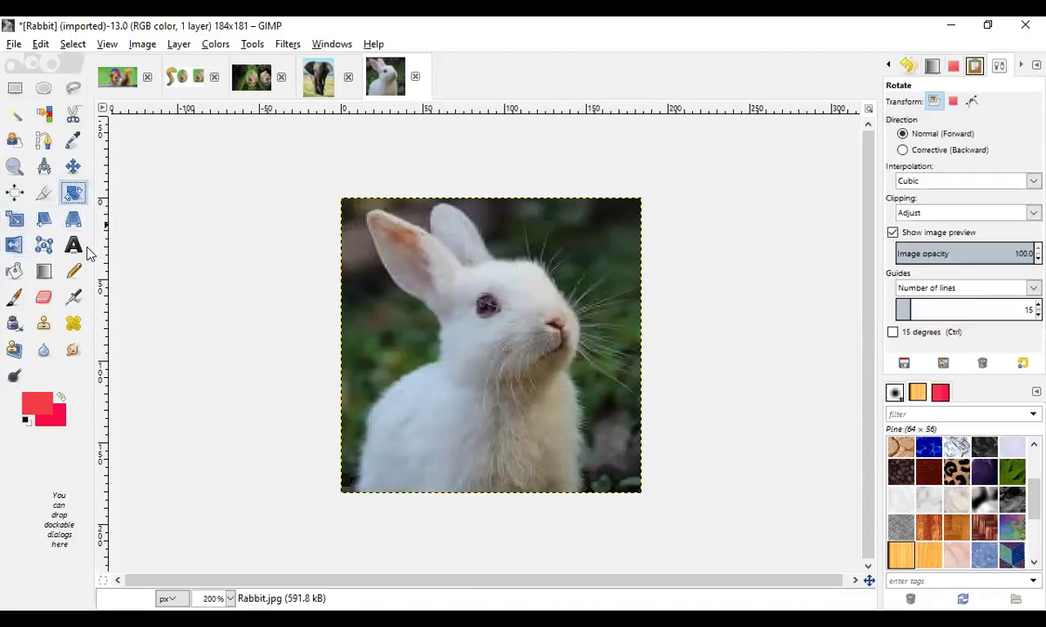
drag(361, 294, 389, 261)
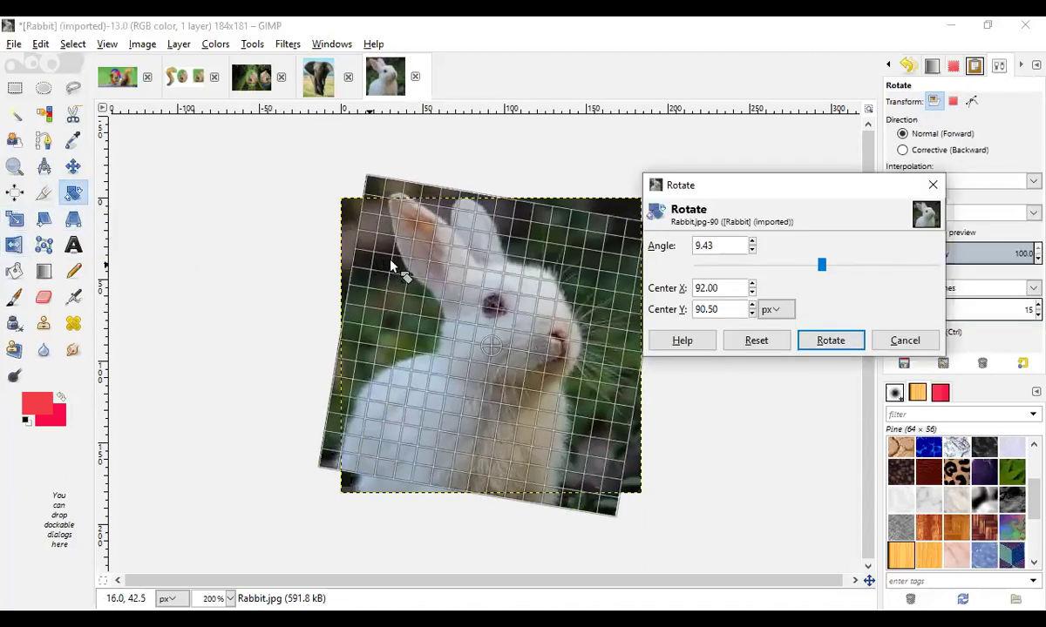
drag(468, 279, 471, 346)
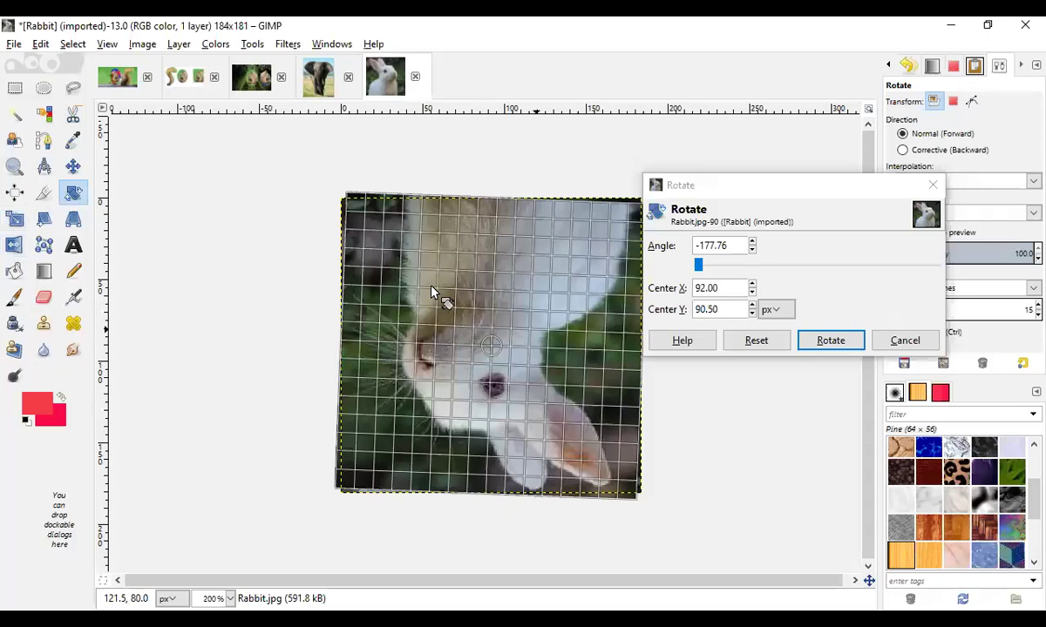
drag(430, 291, 431, 293)
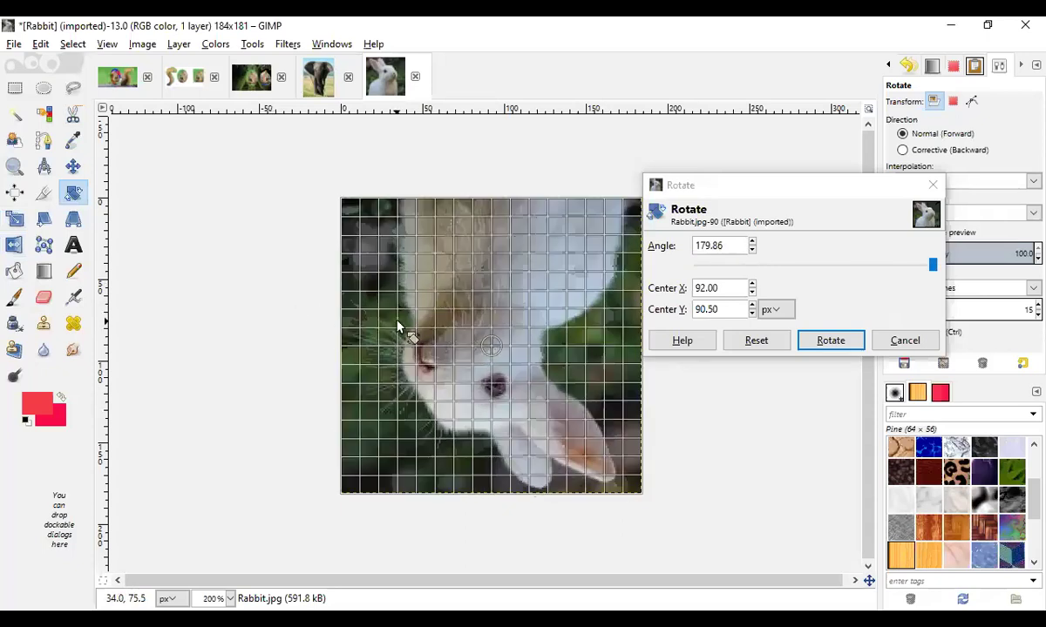
click(833, 344)
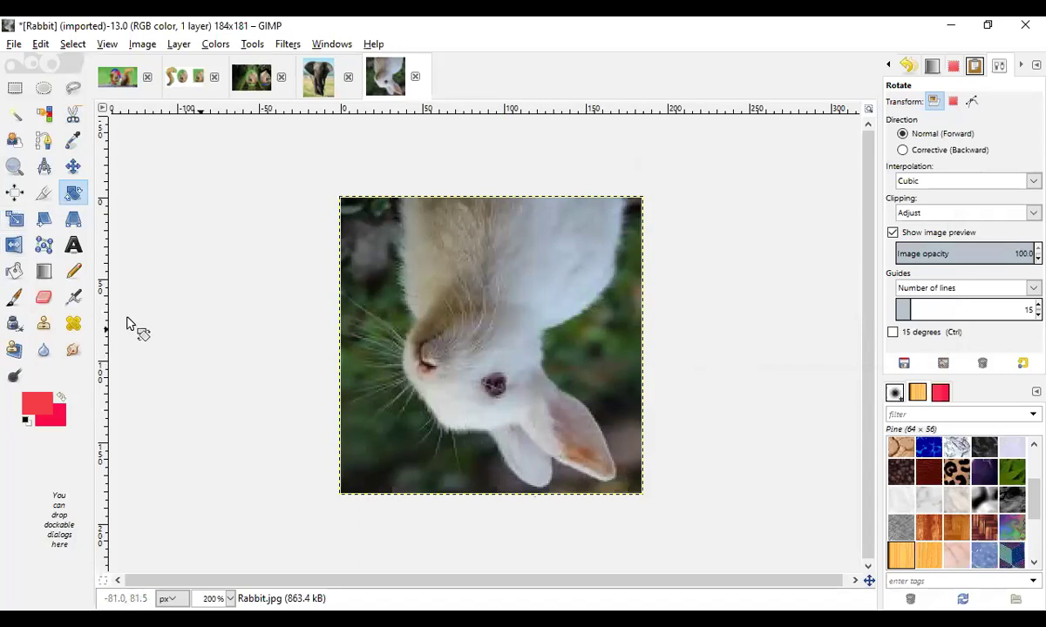
Step: Flip the upside-down rabbit layer horizontally and back again
click(15, 248)
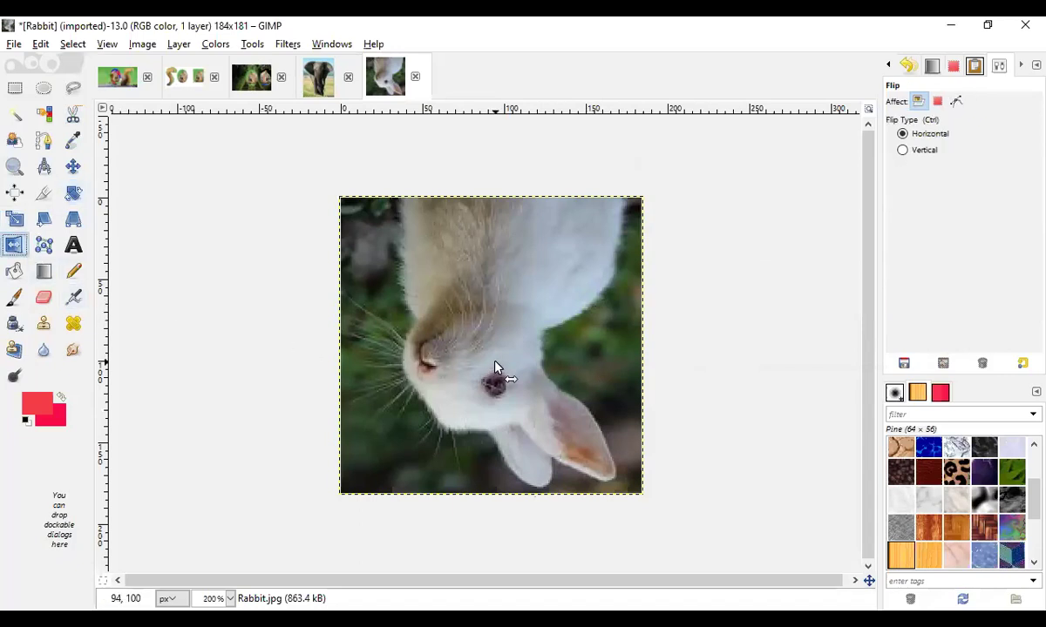
click(494, 367)
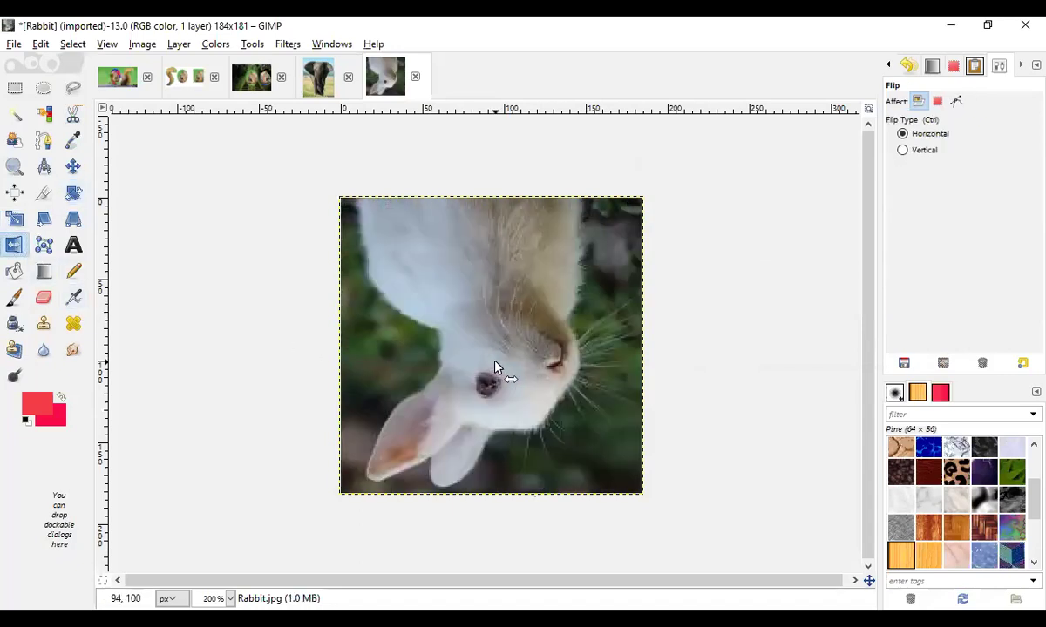
click(494, 367)
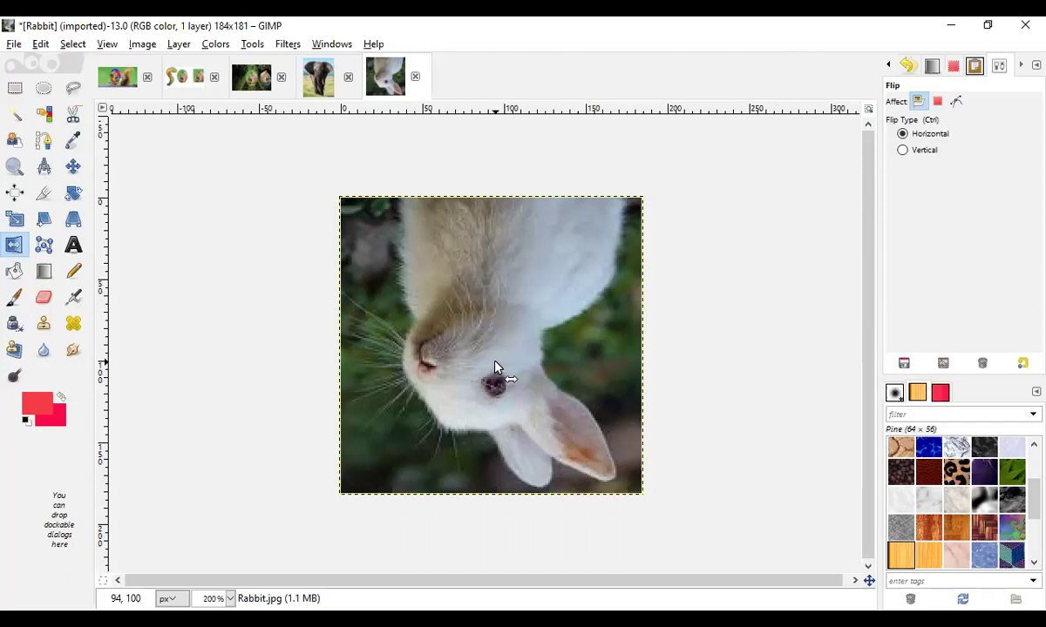
Step: Rotate the upside-down rabbit layer by a further 29.92 degrees
click(78, 198)
drag(388, 319, 398, 292)
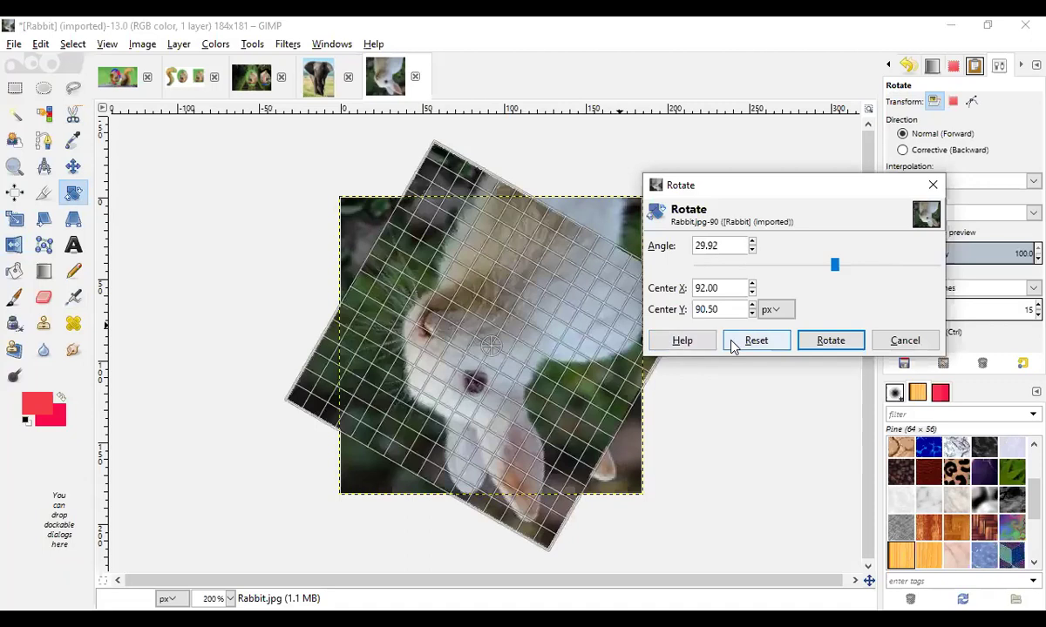
click(852, 347)
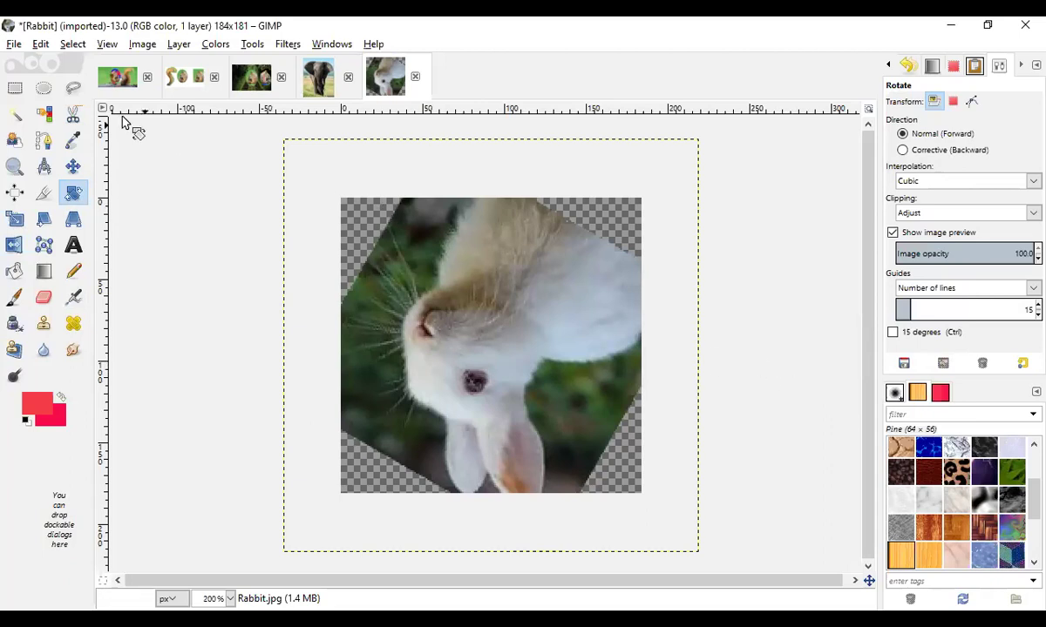
Step: Open the image dog.JPG from the GIMP-Images folder
click(14, 45)
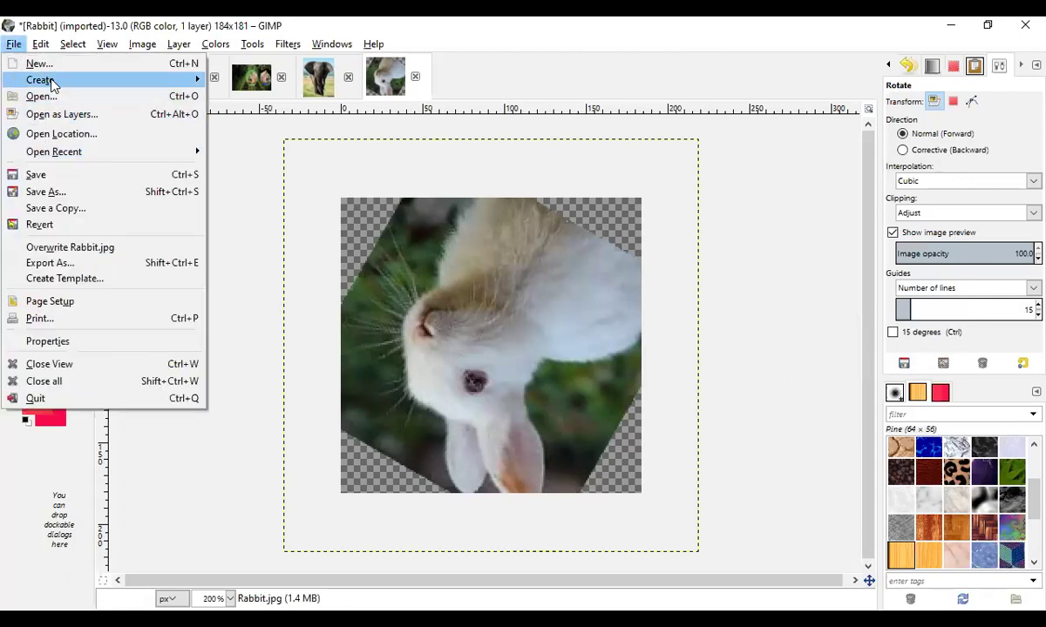
click(59, 94)
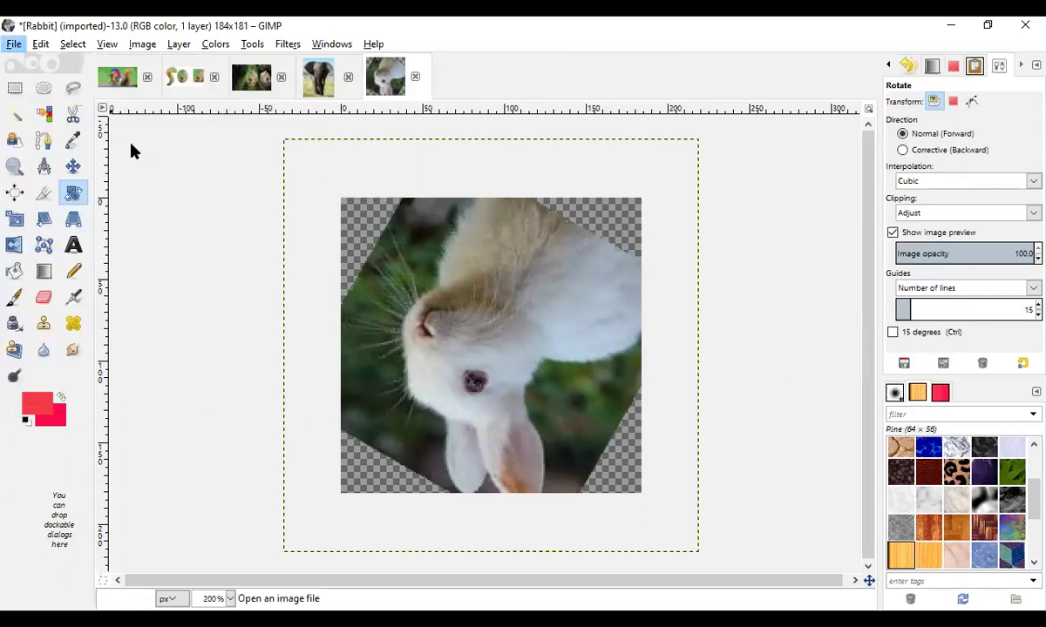
click(352, 328)
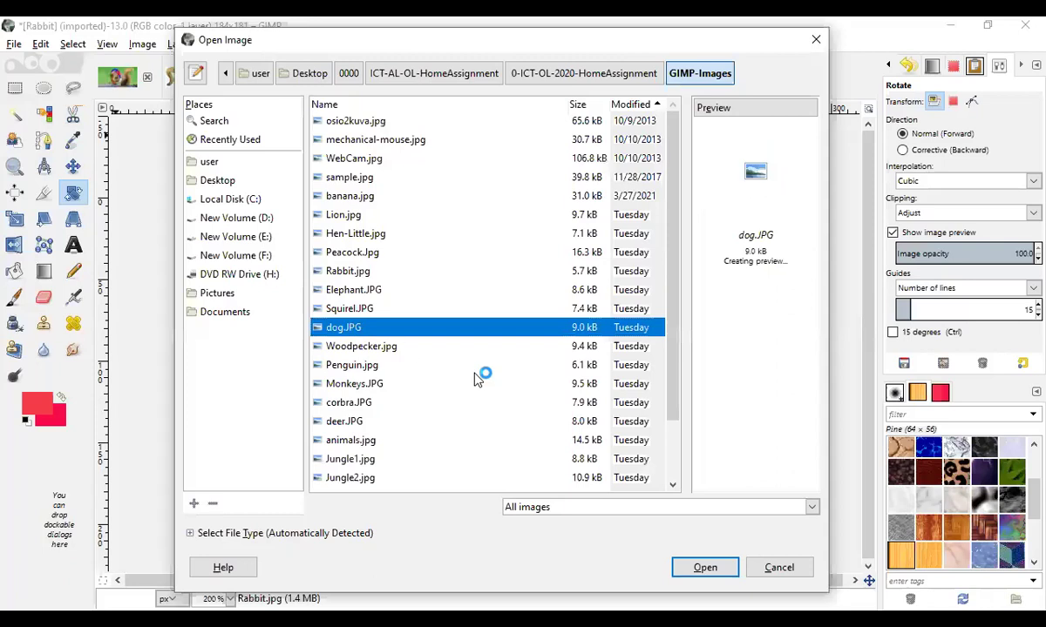
click(704, 566)
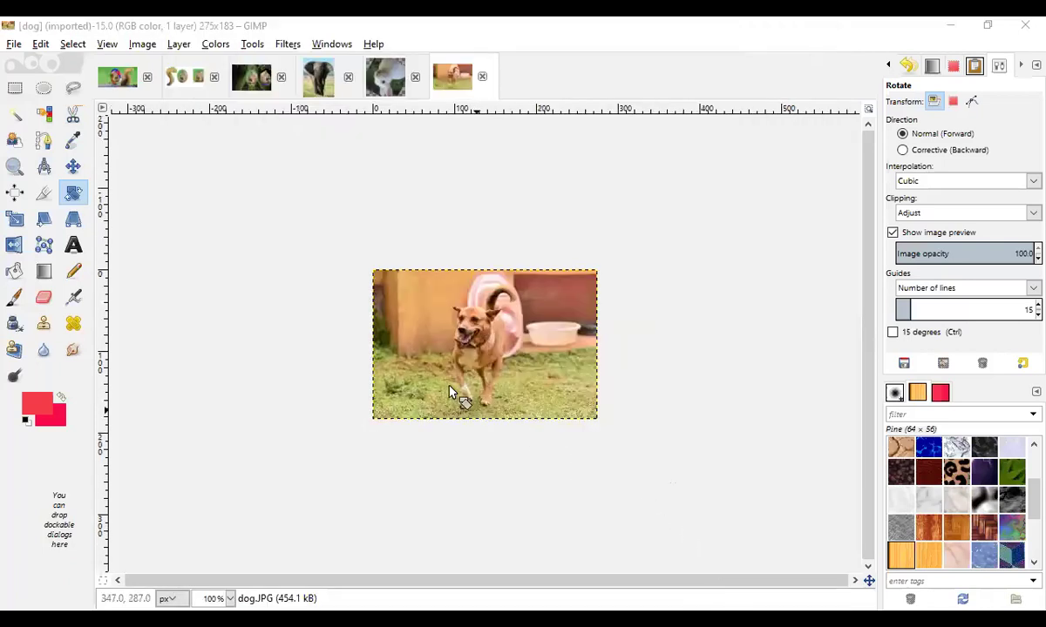
Step: Rotate the dog layer upside down and flip it horizontally
drag(372, 334, 519, 347)
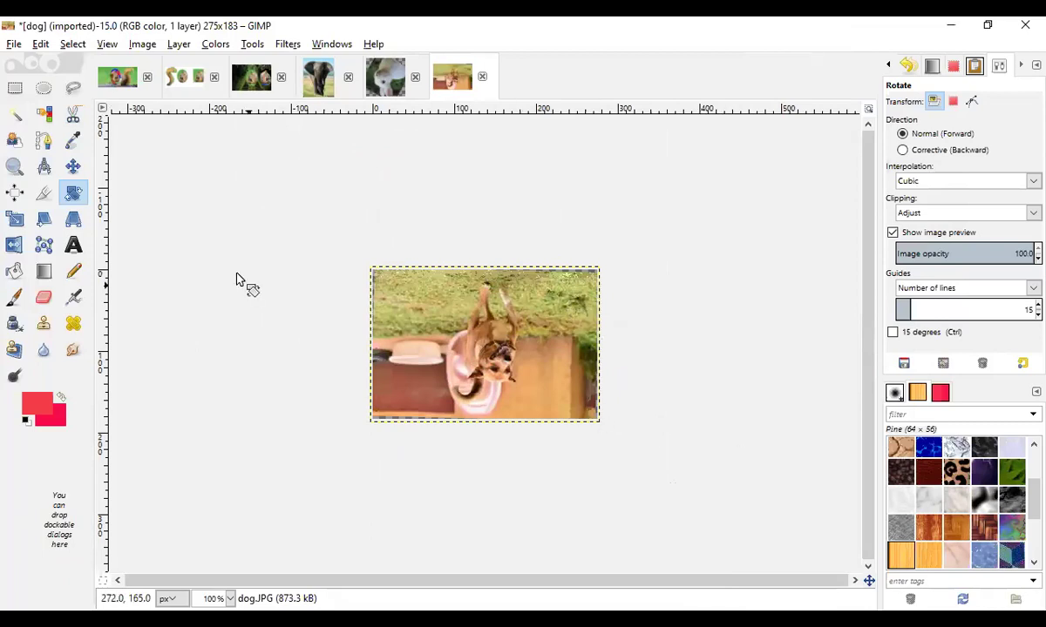
click(14, 245)
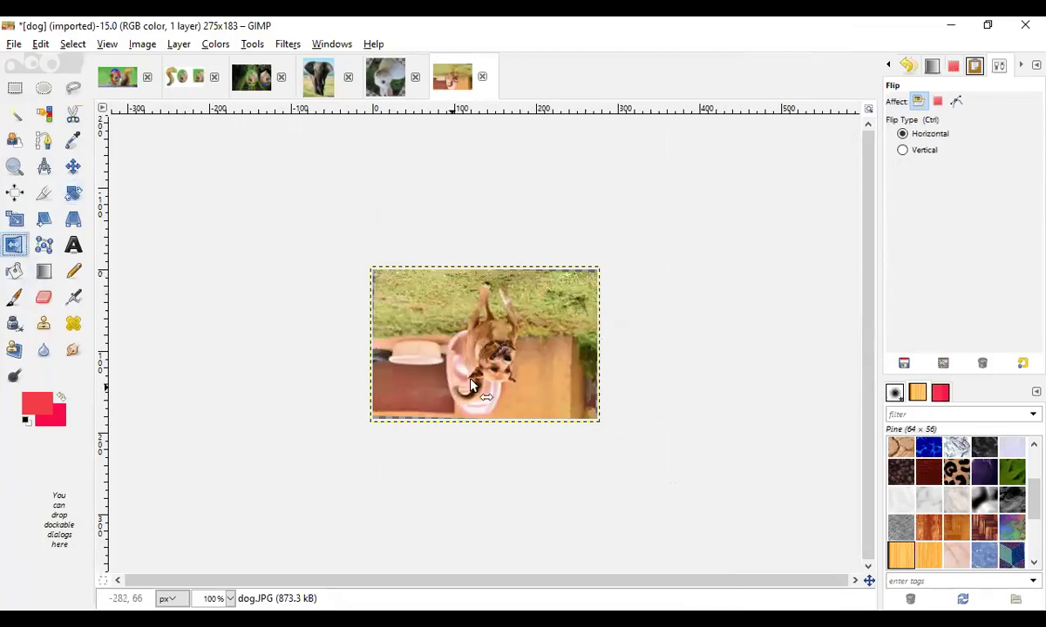
click(481, 372)
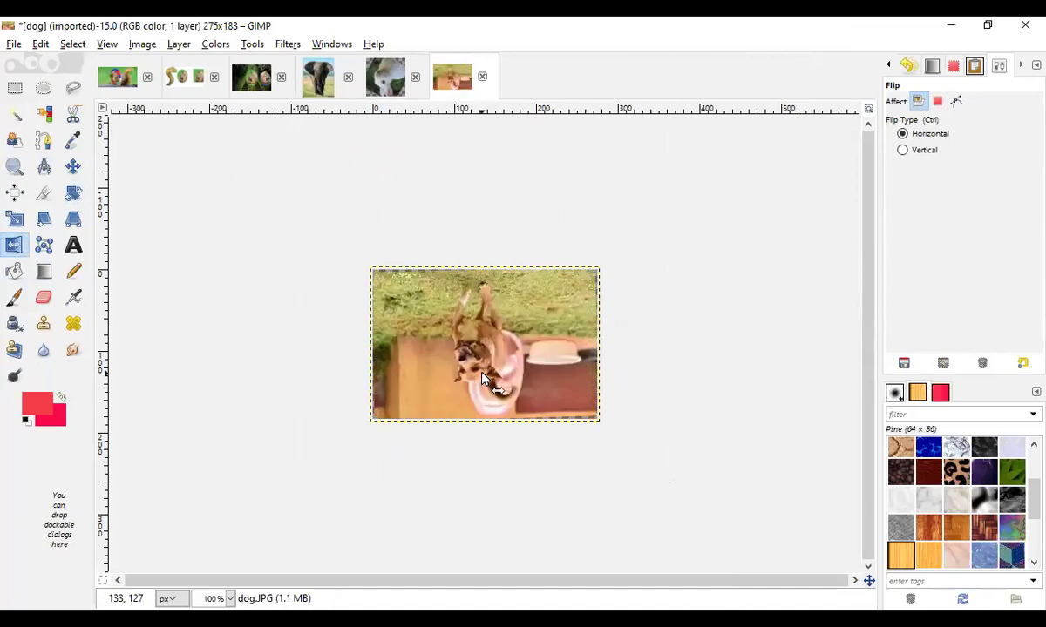
Step: Rotate the flipped dog layer by about 114 degrees
click(73, 192)
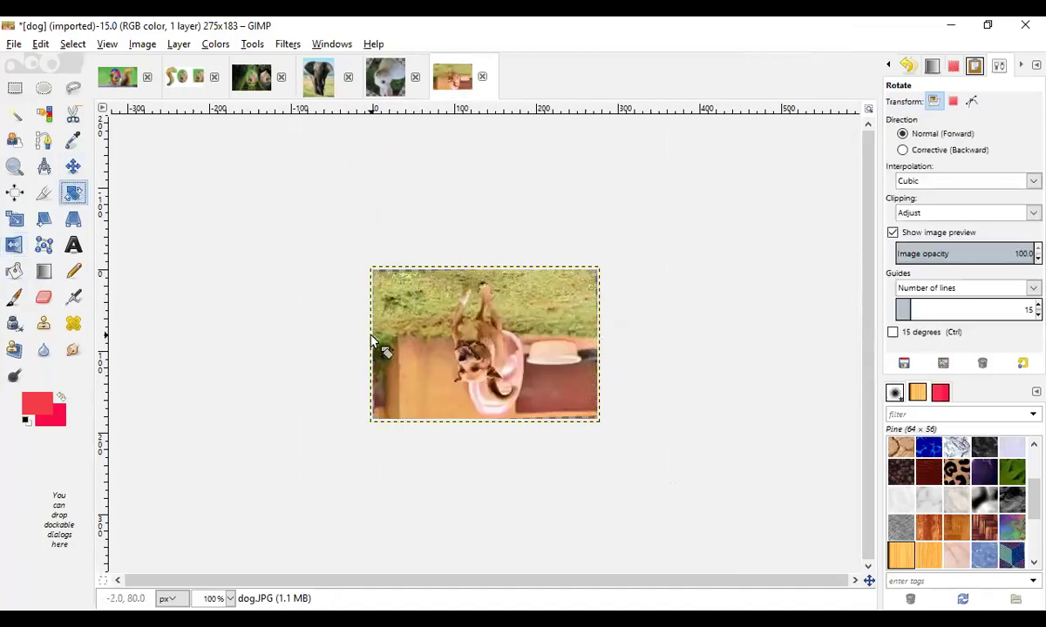
drag(363, 316, 497, 337)
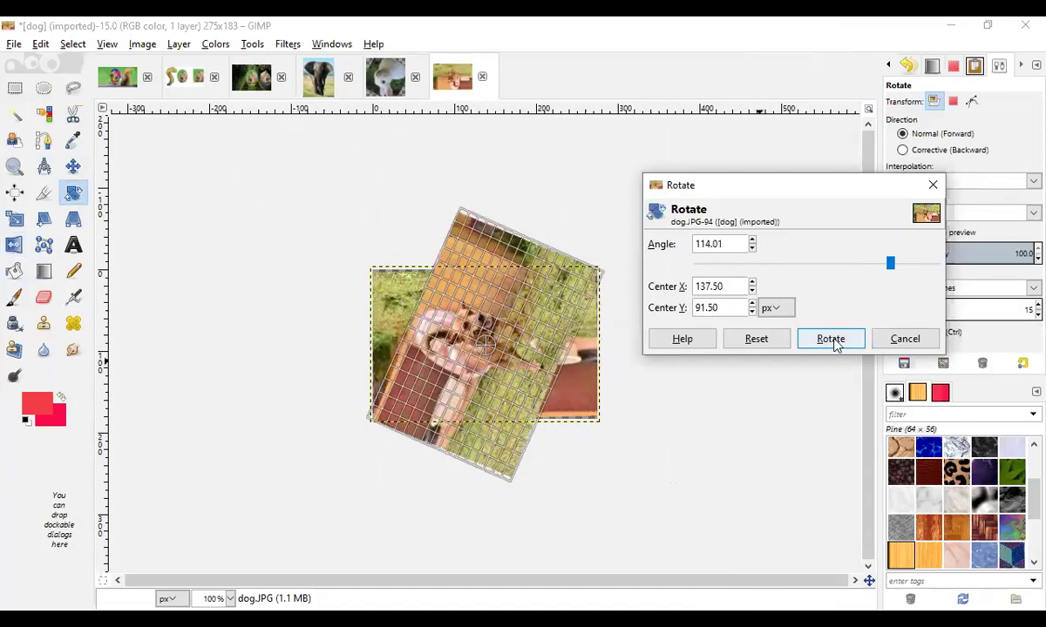
key(Return)
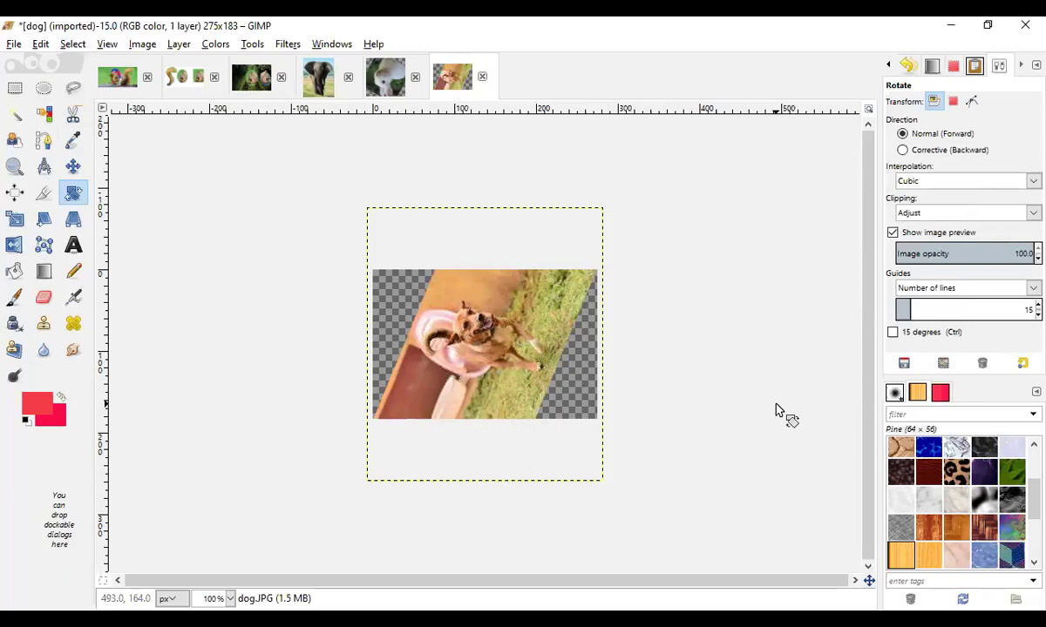
Step: Switch to the untitled image with the squirrel cut-outs
click(177, 79)
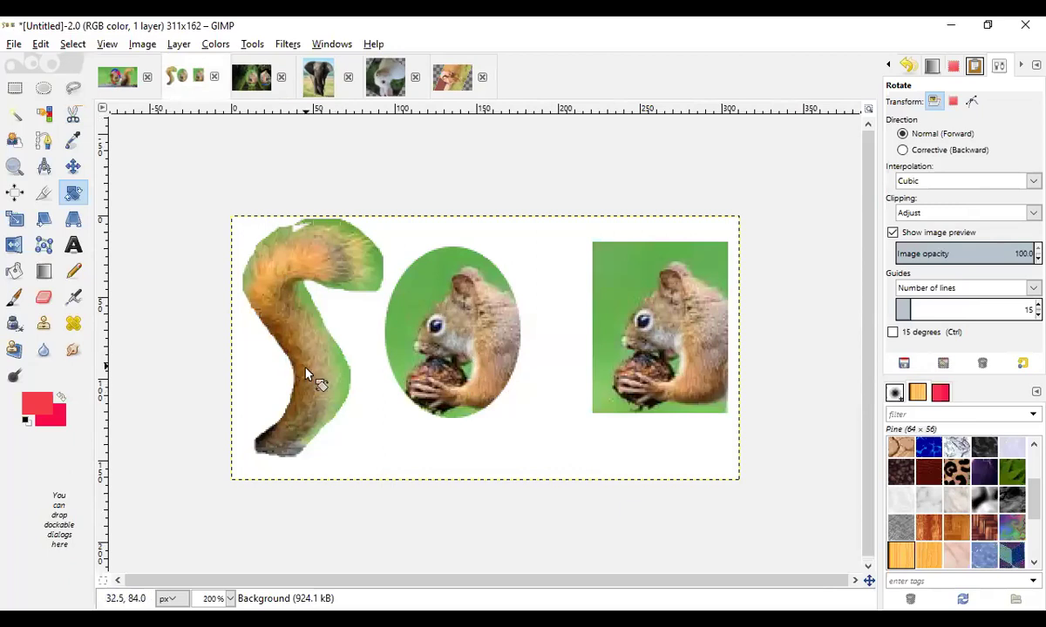
Step: Rotate the whole layer of squirrel cut-outs by 22.85 degrees and undo the rotation
drag(261, 285, 281, 247)
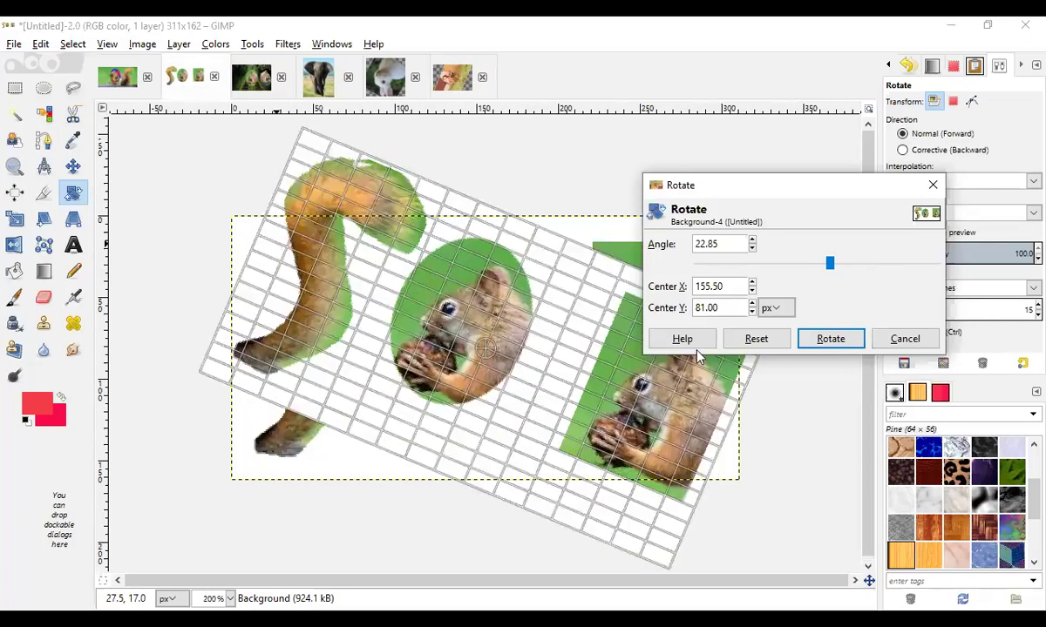
click(828, 339)
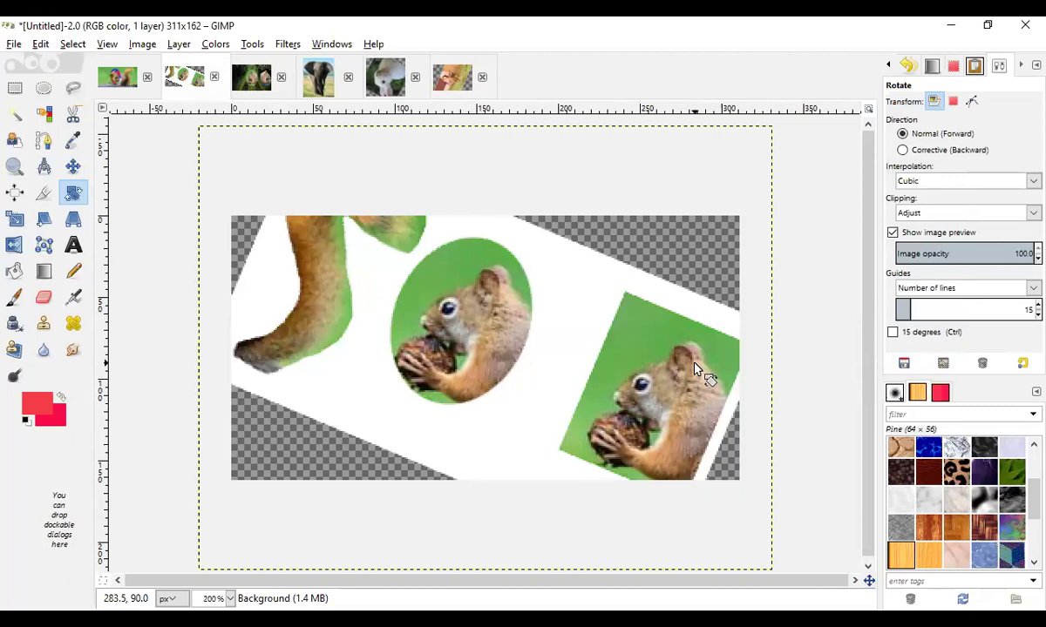
key(ctrl+z)
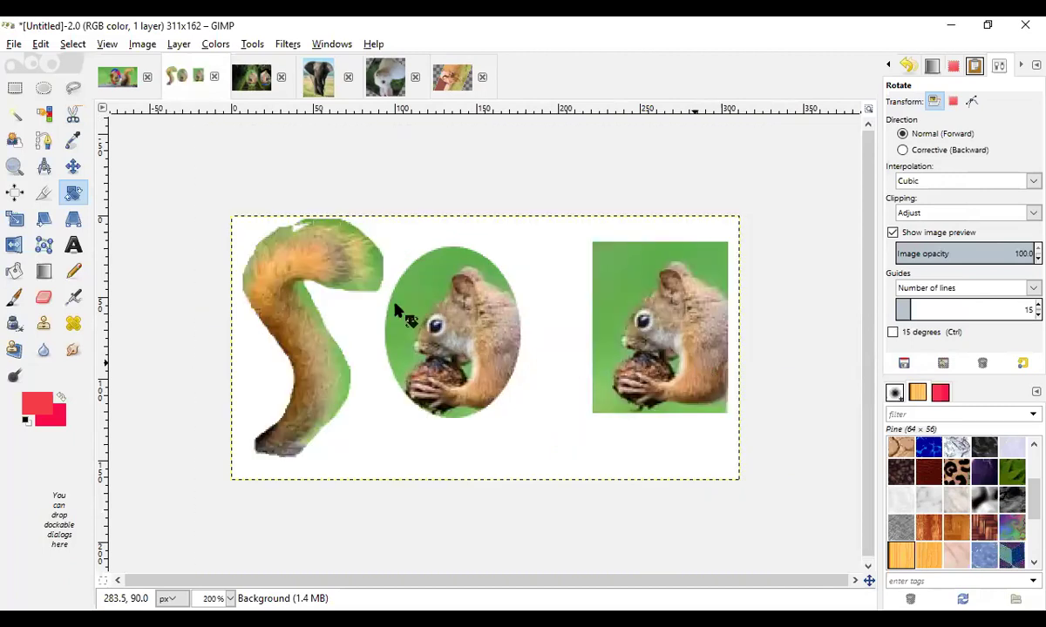
Step: Draw an elliptical selection of about 93 by 110 px around the oval squirrel cut-out and fit it to the oval
click(44, 88)
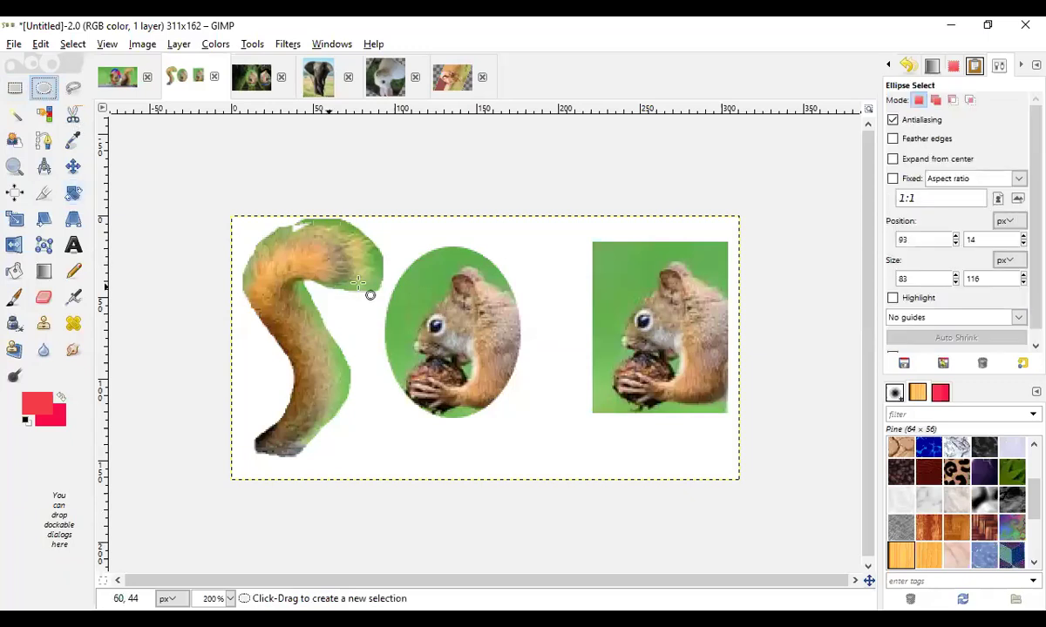
drag(407, 246, 546, 434)
drag(411, 341, 385, 346)
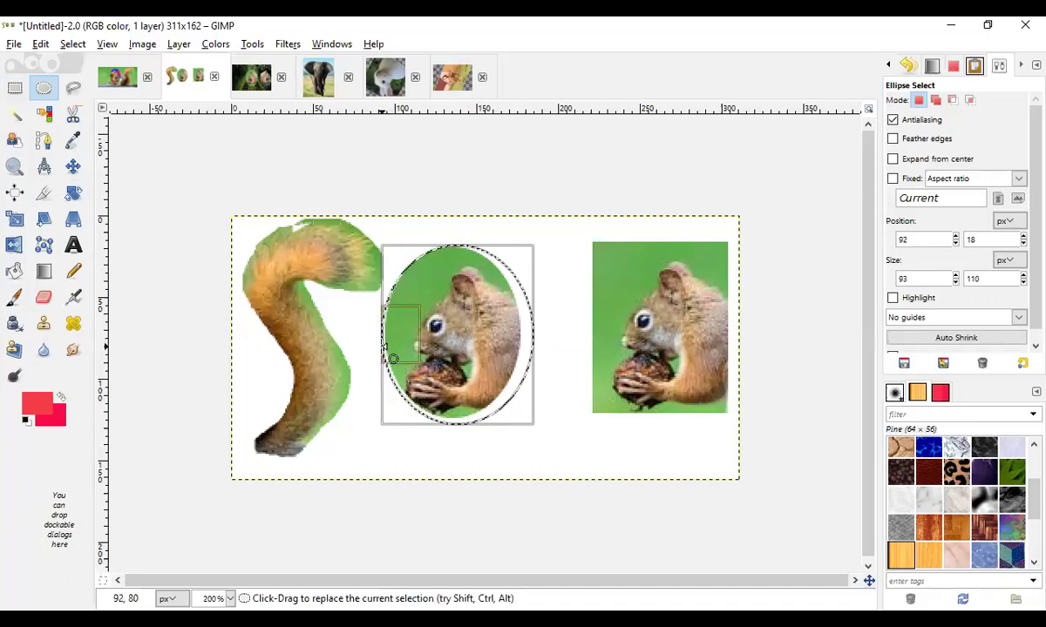
Step: Rotate the selected oval squirrel cut-out clockwise by about 56 degrees, and apply a further small clockwise rotation
click(72, 168)
click(72, 192)
mouse_move(415, 338)
mouse_down()
mouse_move(453, 330)
mouse_move(414, 344)
mouse_move(425, 348)
mouse_up()
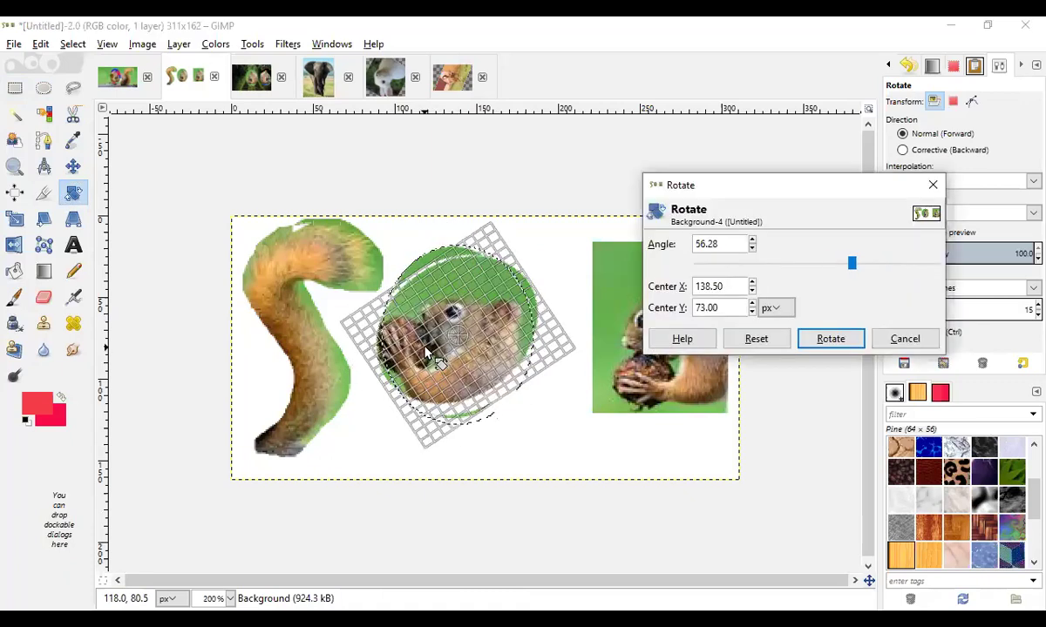
click(832, 342)
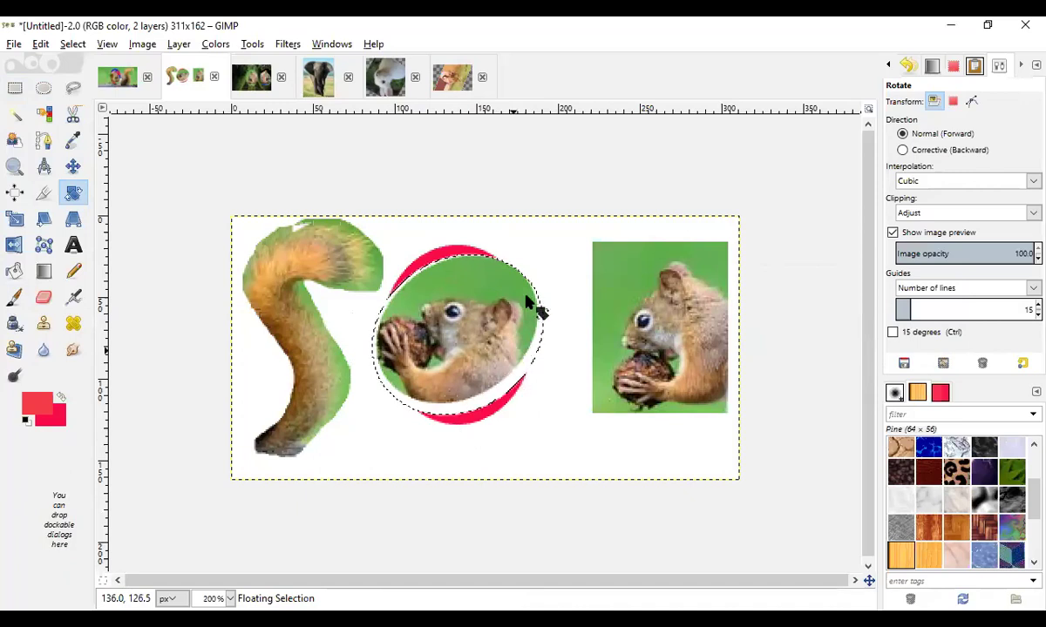
drag(537, 305, 532, 346)
click(830, 349)
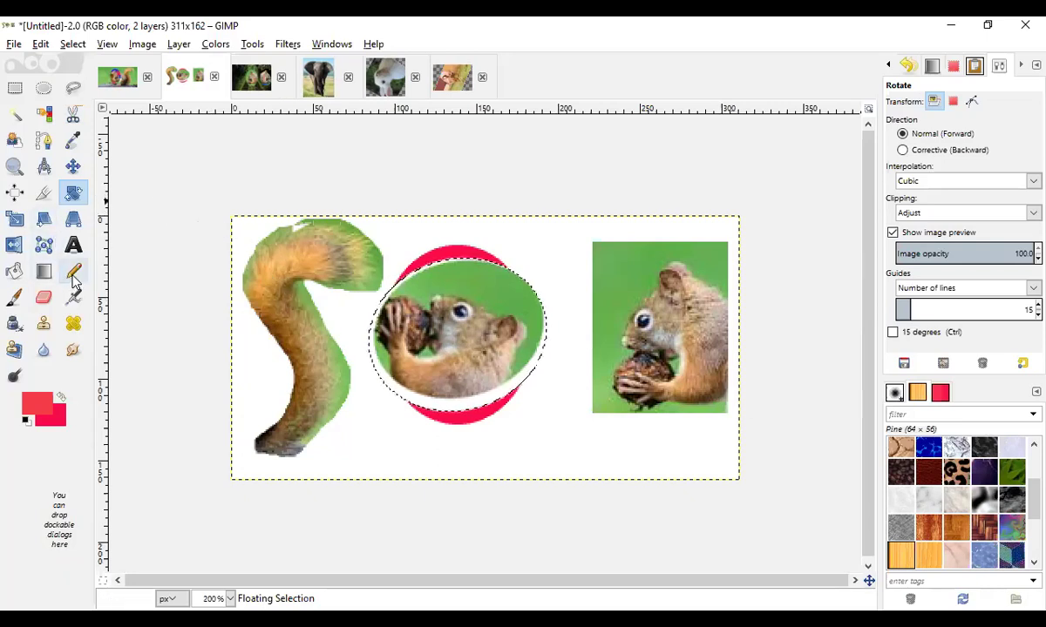
Step: Bucket-fill the green background inside the rotated oval with the red foreground colour f43b48
click(14, 271)
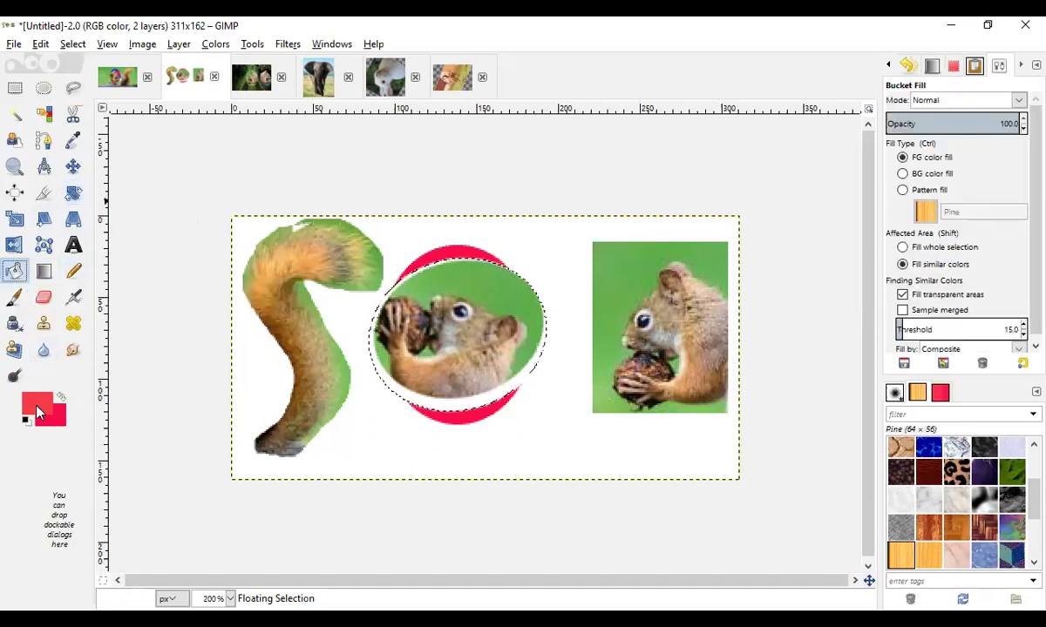
click(35, 402)
click(562, 400)
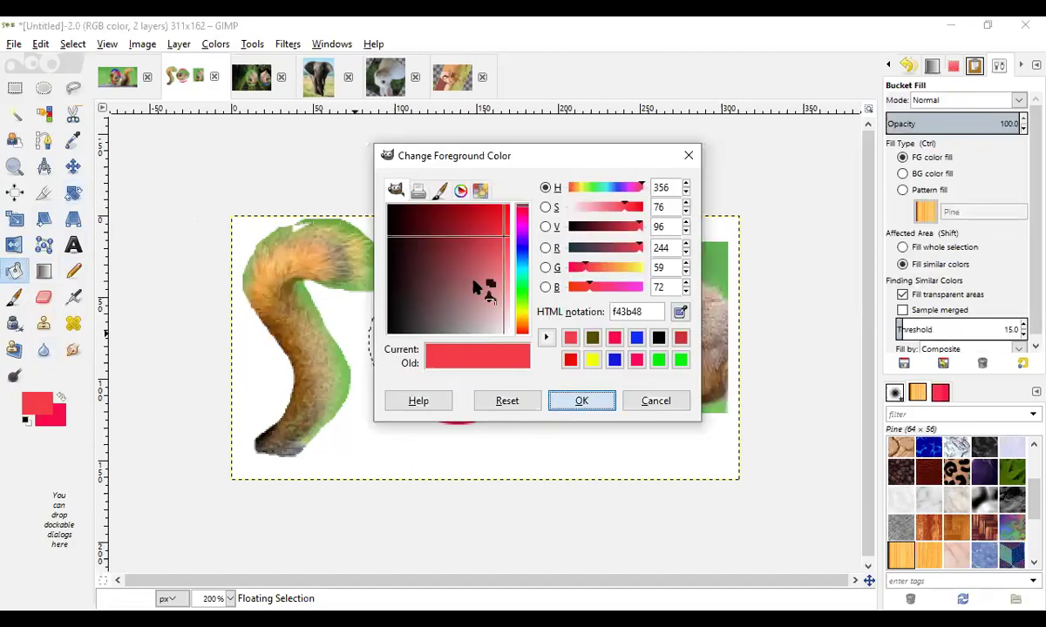
click(476, 286)
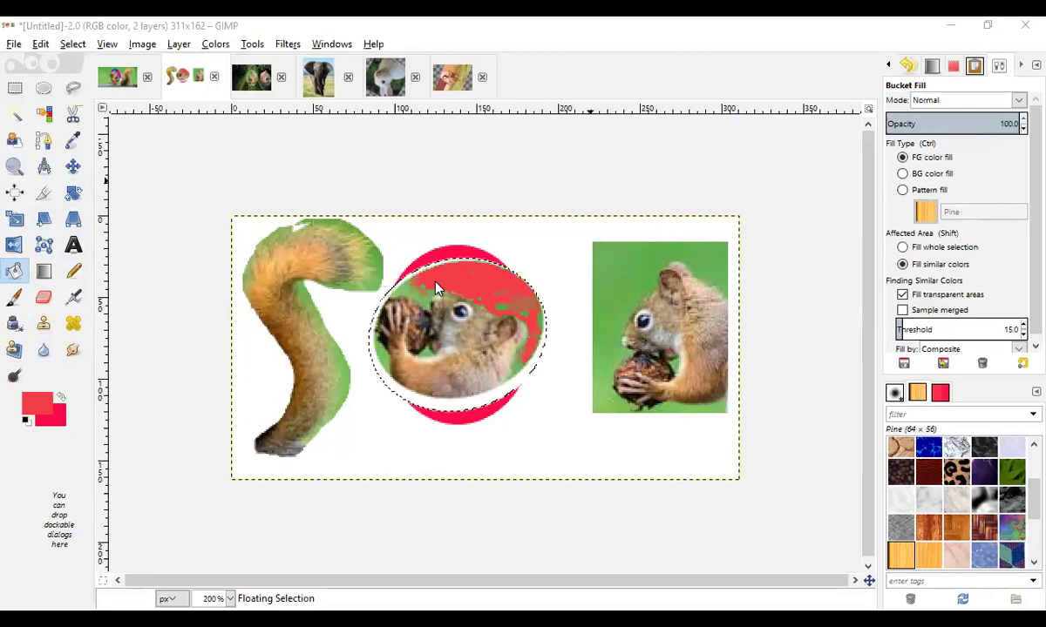
Step: Switch to the slideshow with the tool table and reveal the description of the Rotate tool
key(alt+Tab)
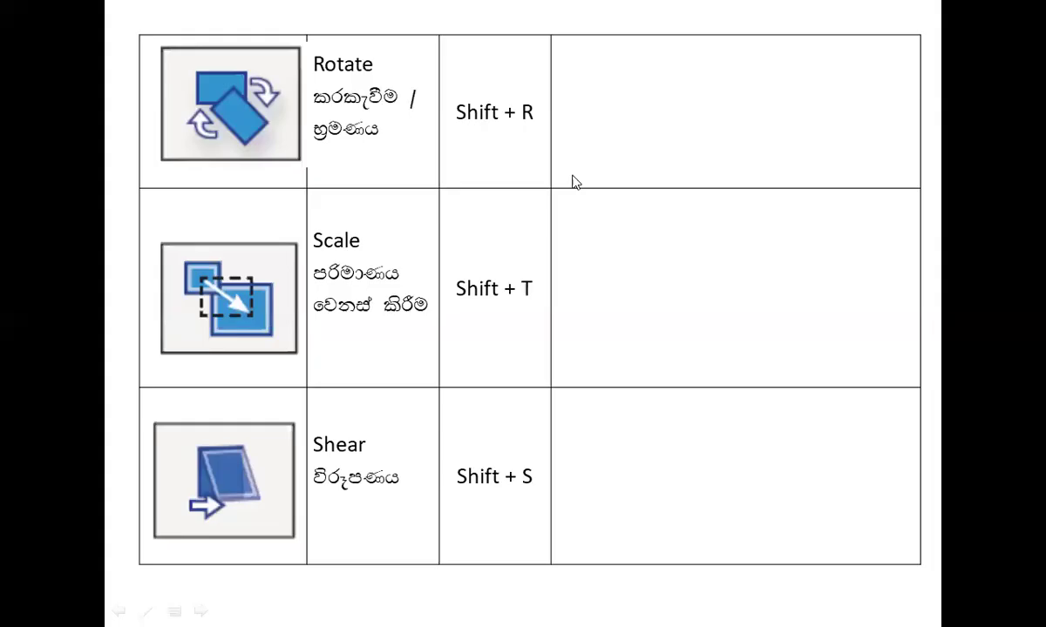
click(519, 221)
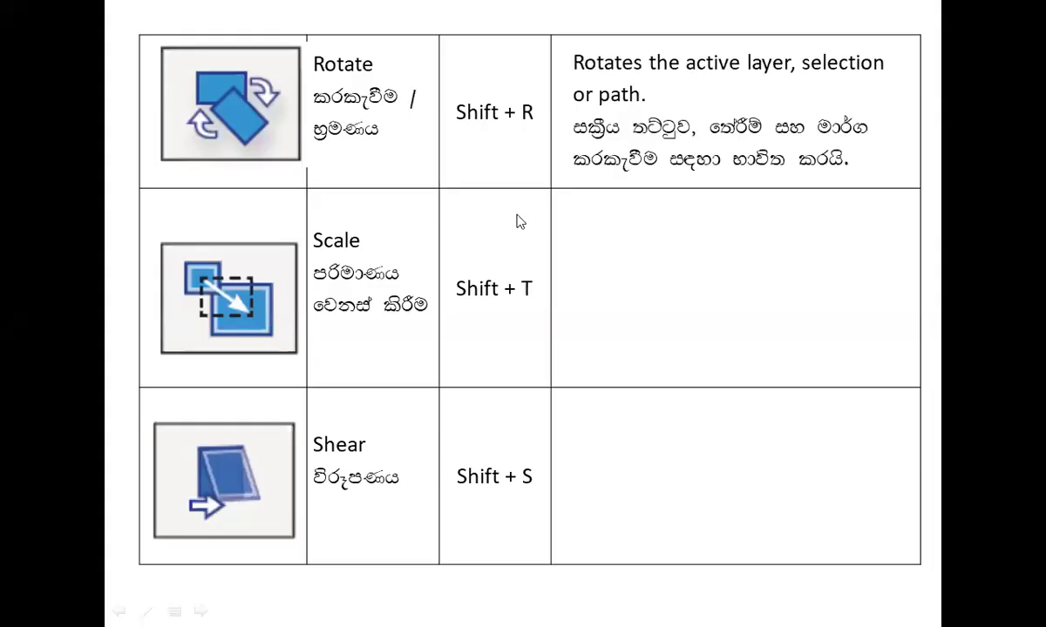